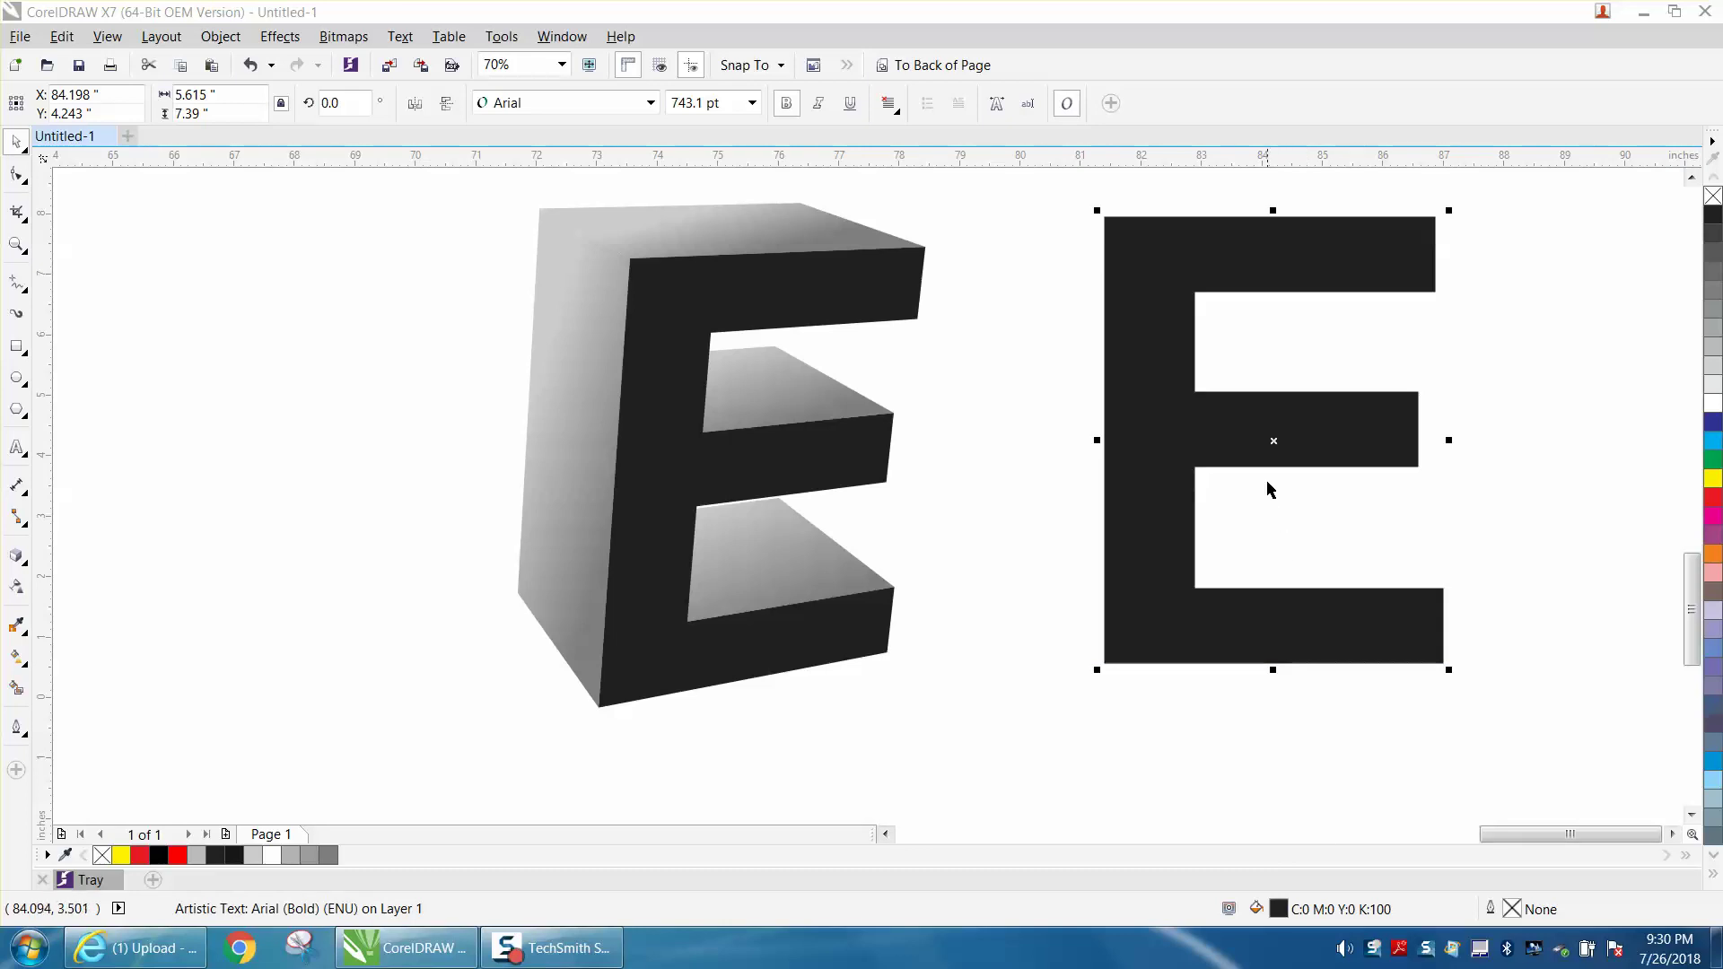
Drag the flat black Arial Bold E a little lower, beside the 3D E.
{"action": "left_click_drag", "start_coordinate": [1273, 456], "coordinate": [1319, 480]}
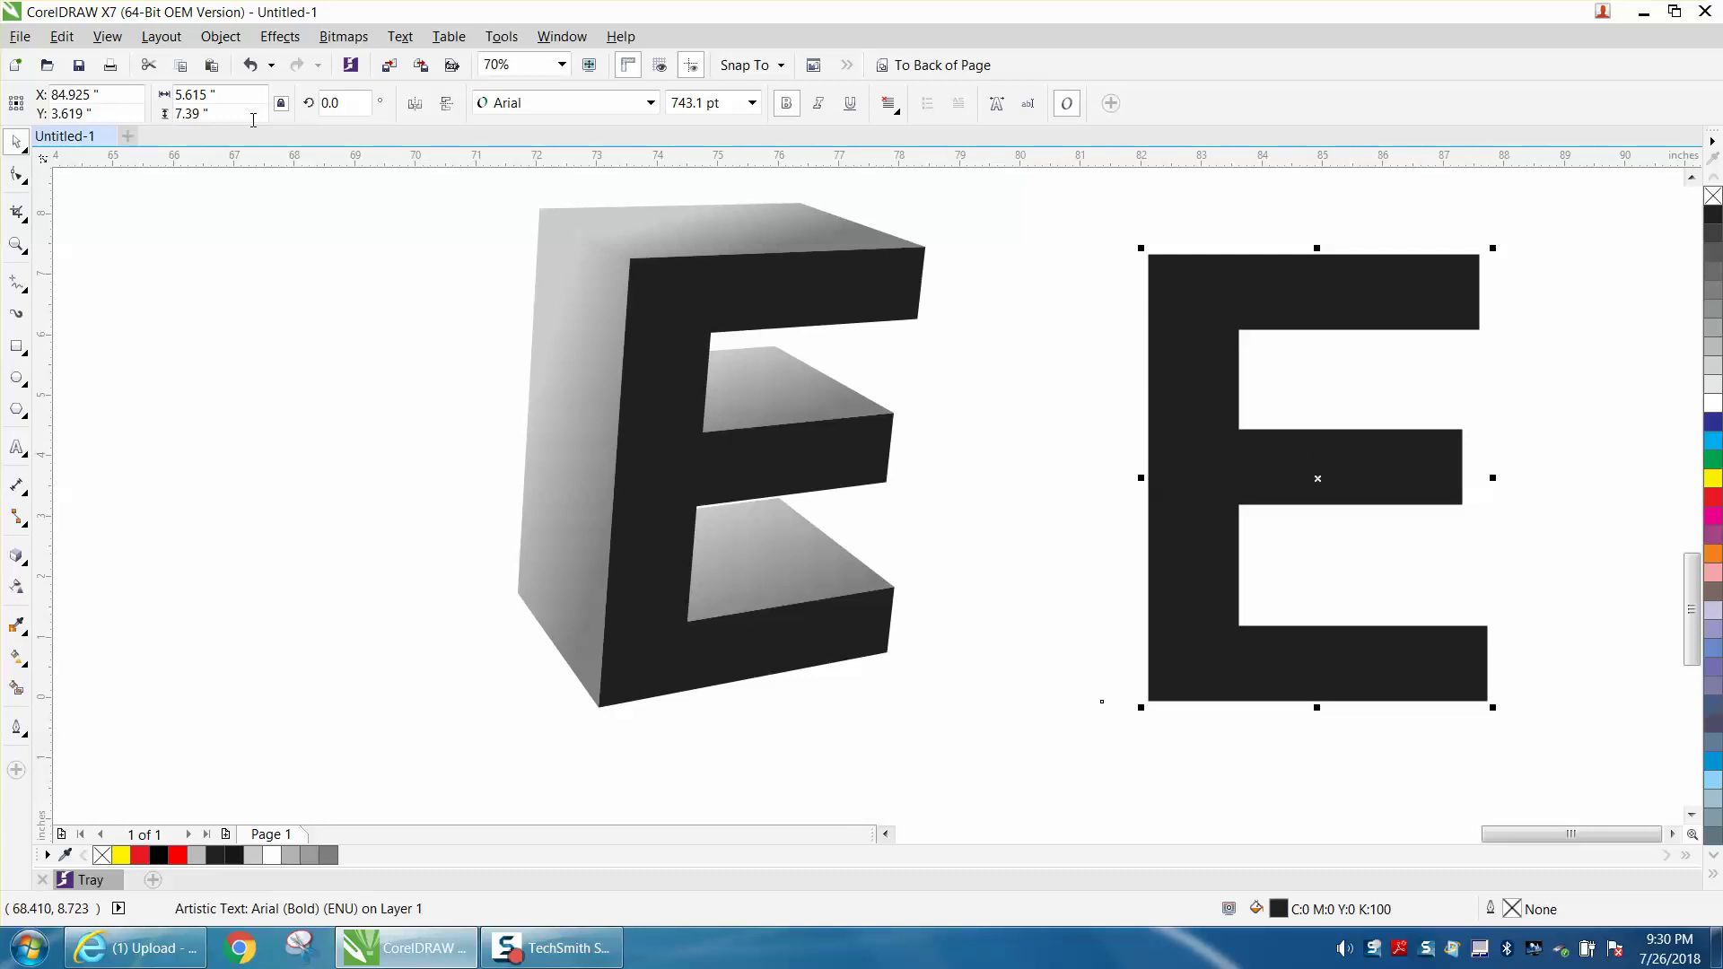
Extrude the flat black E into 3D and adjust its vanishing point and depth.
{"action": "left_click", "coordinate": [26, 563]}
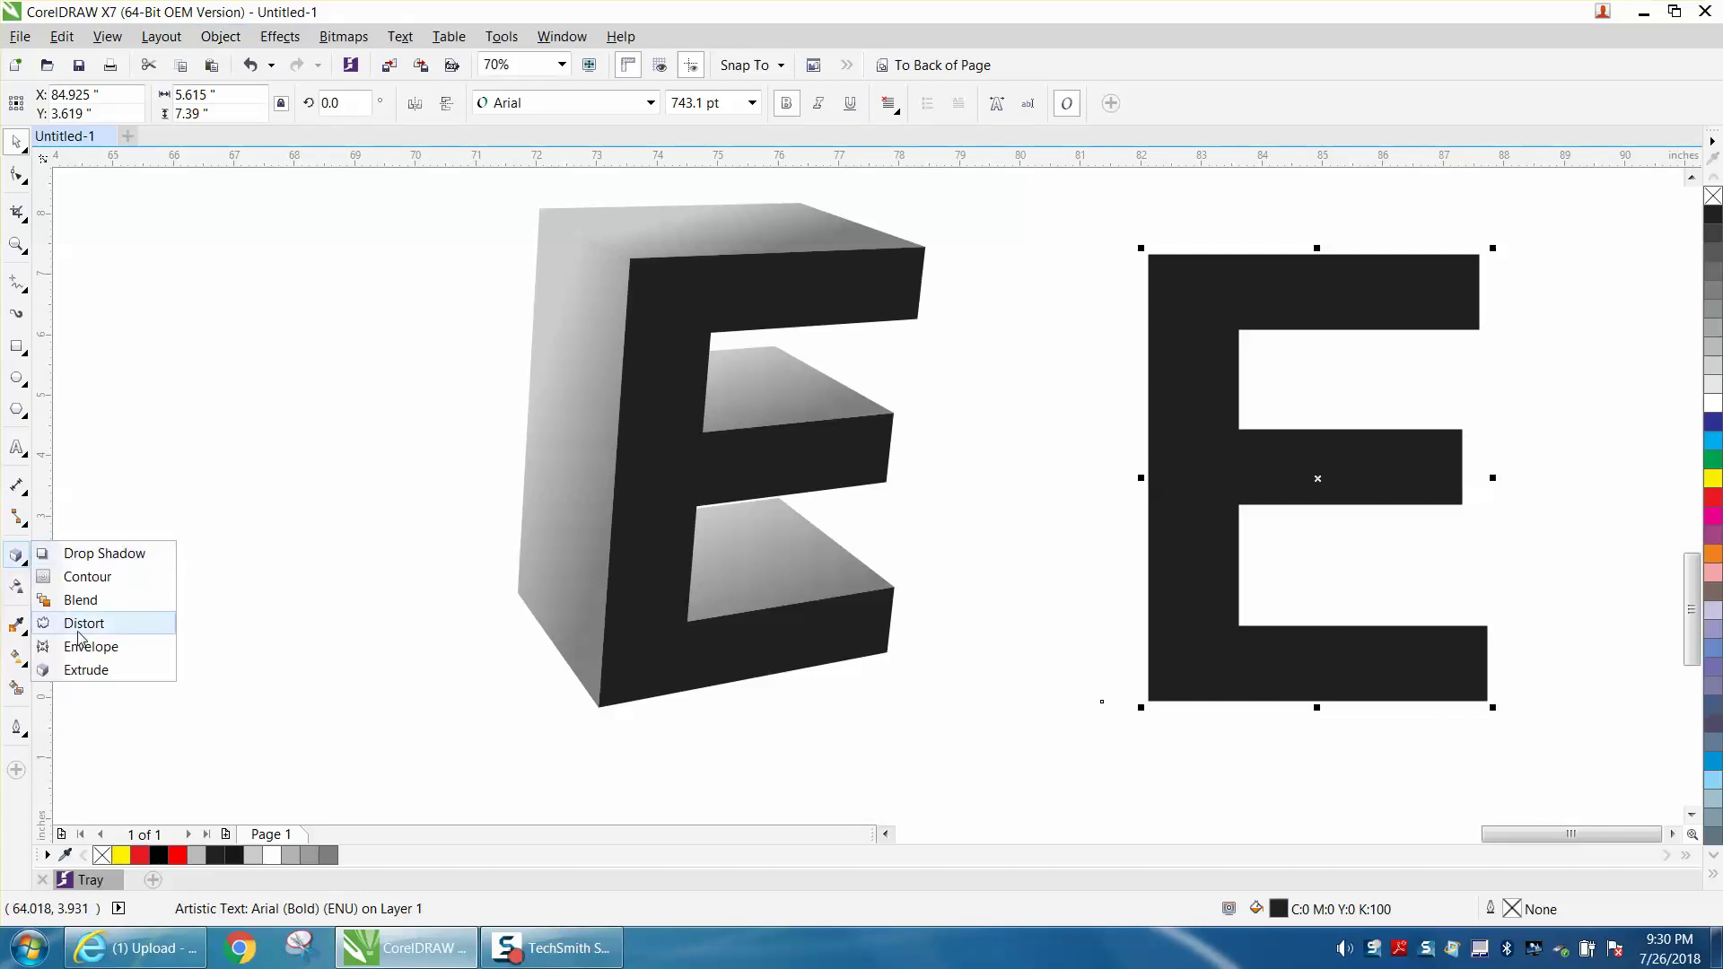
{"action": "left_click", "coordinate": [82, 671]}
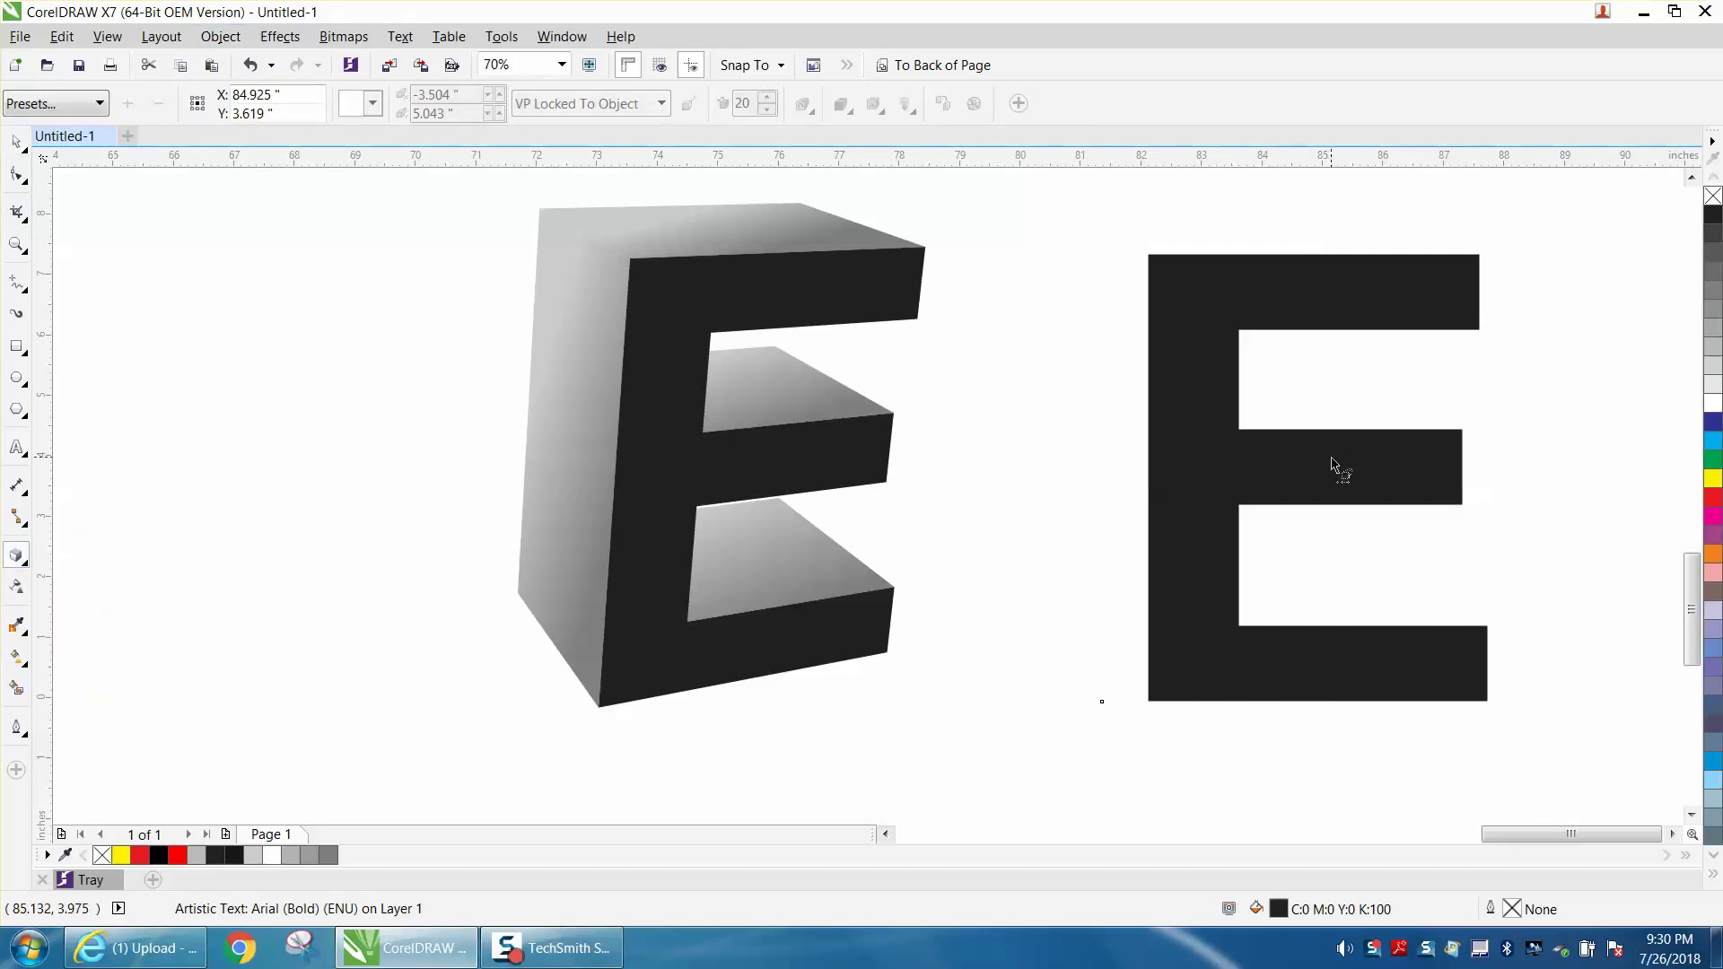
{"action": "left_click_drag", "start_coordinate": [1317, 477], "coordinate": [1310, 437]}
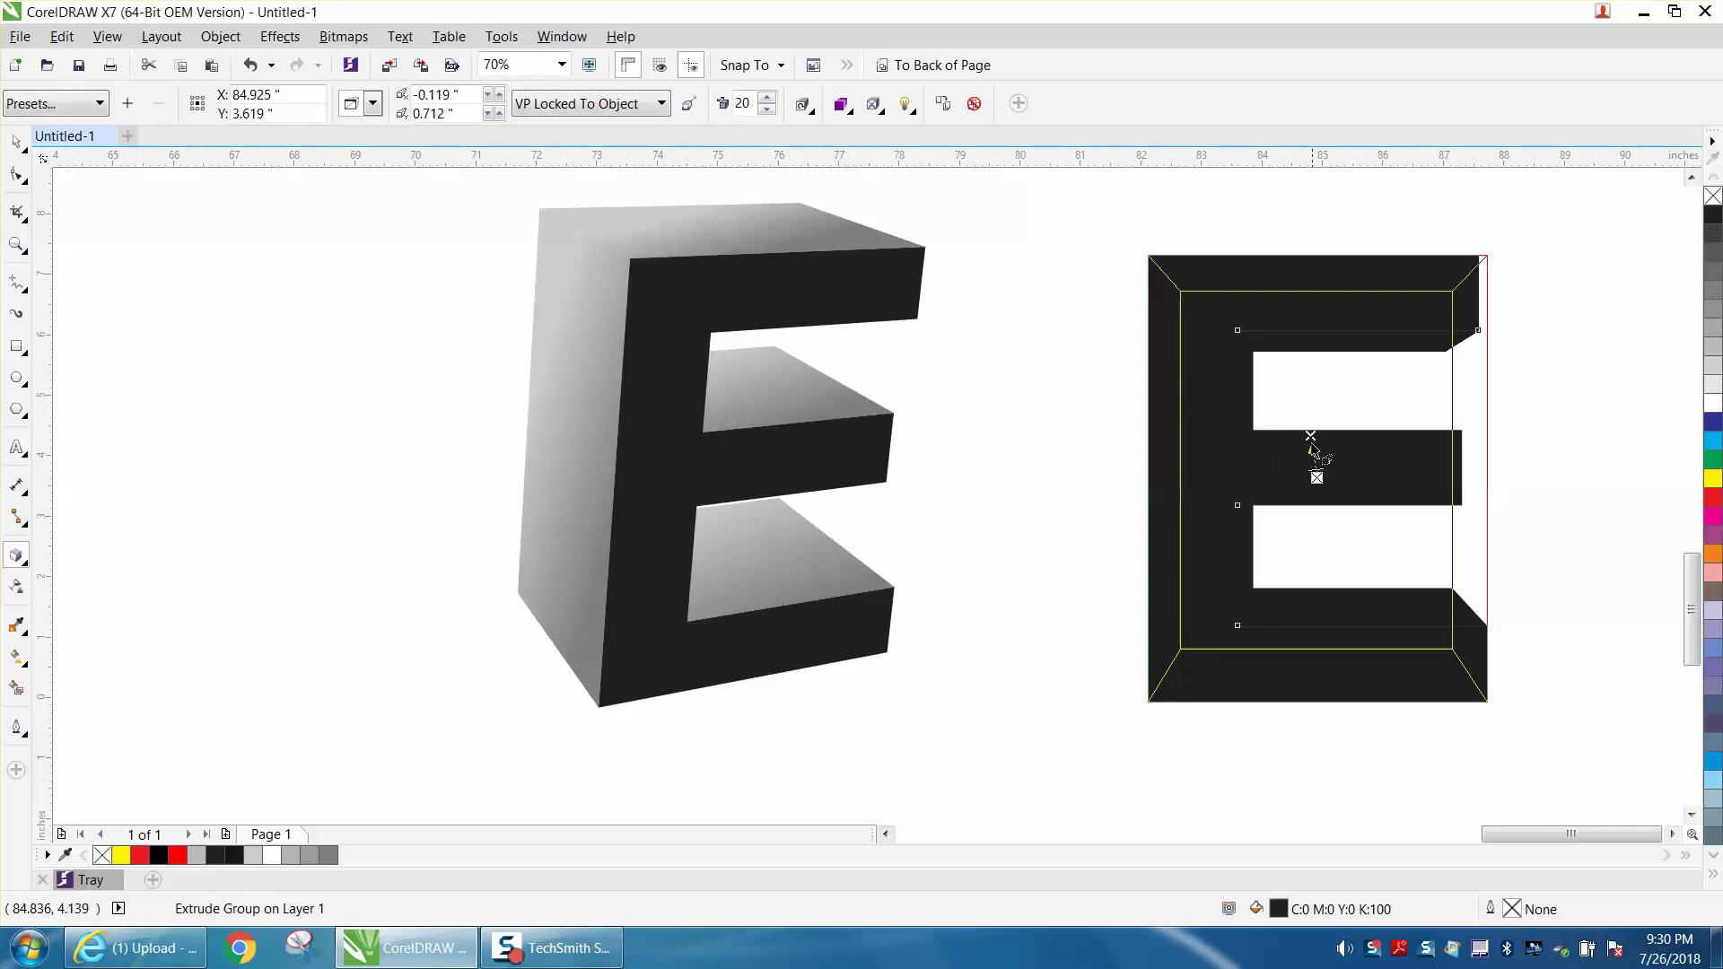
{"action": "left_click_drag", "start_coordinate": [1312, 436], "coordinate": [1307, 473]}
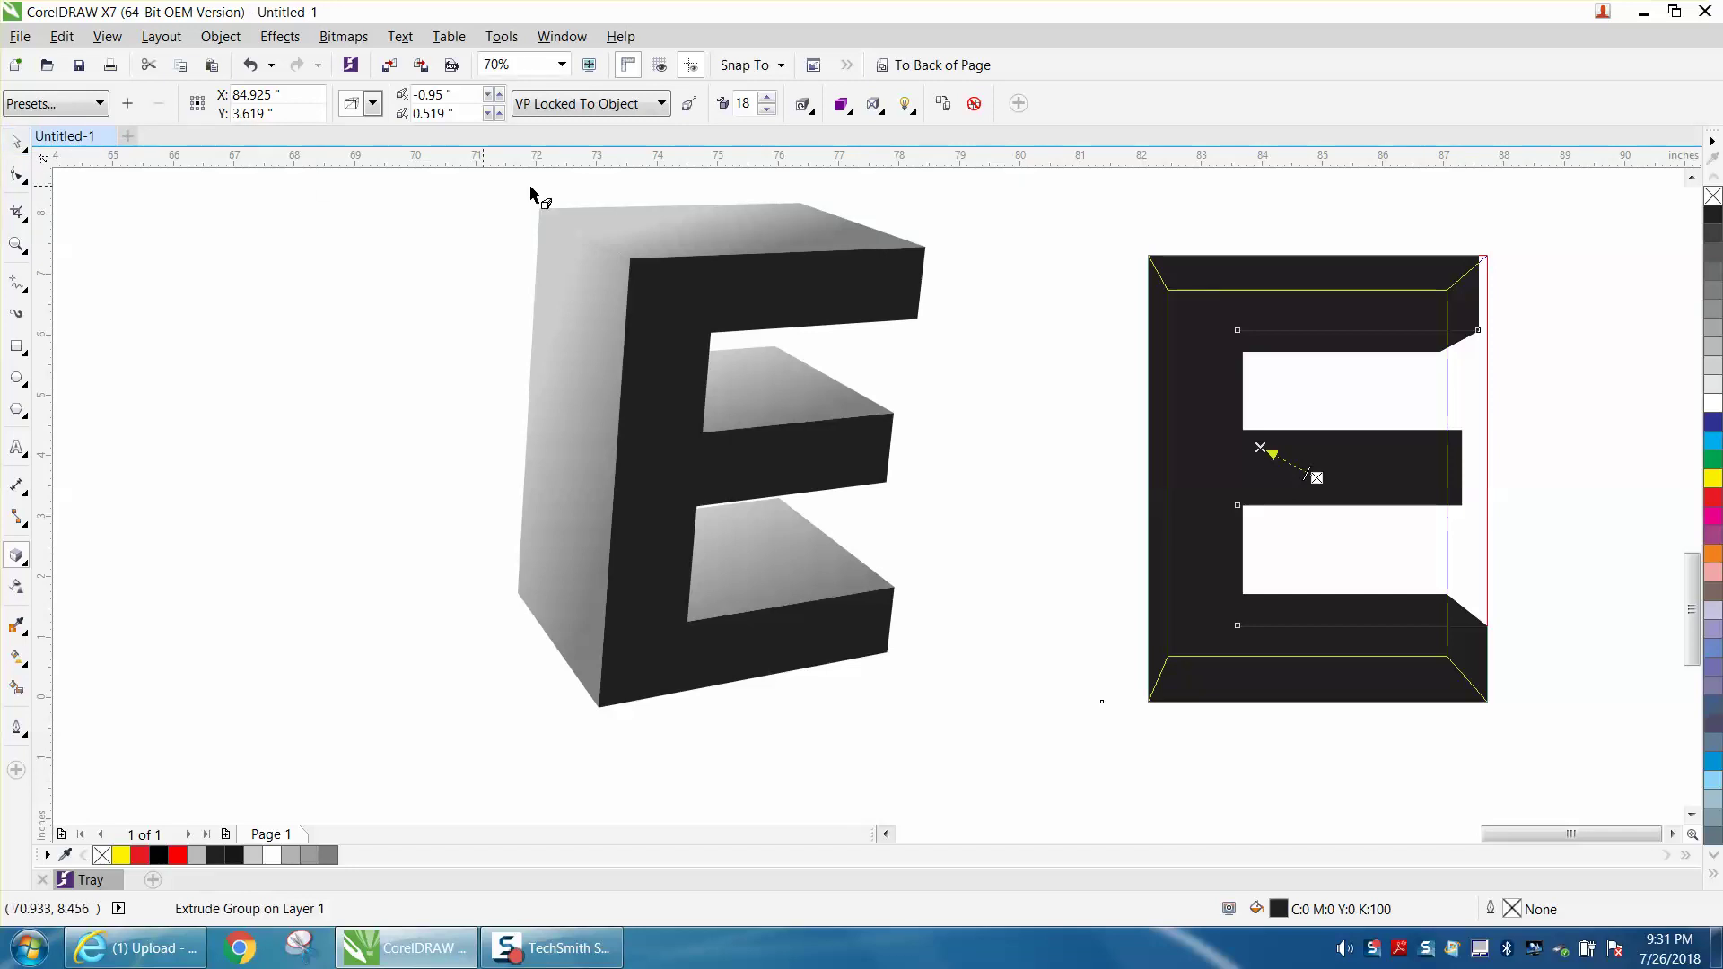
Rotate the extruded E with the extrusion rotation widget so it tilts in 3D.
{"action": "left_click", "coordinate": [803, 105]}
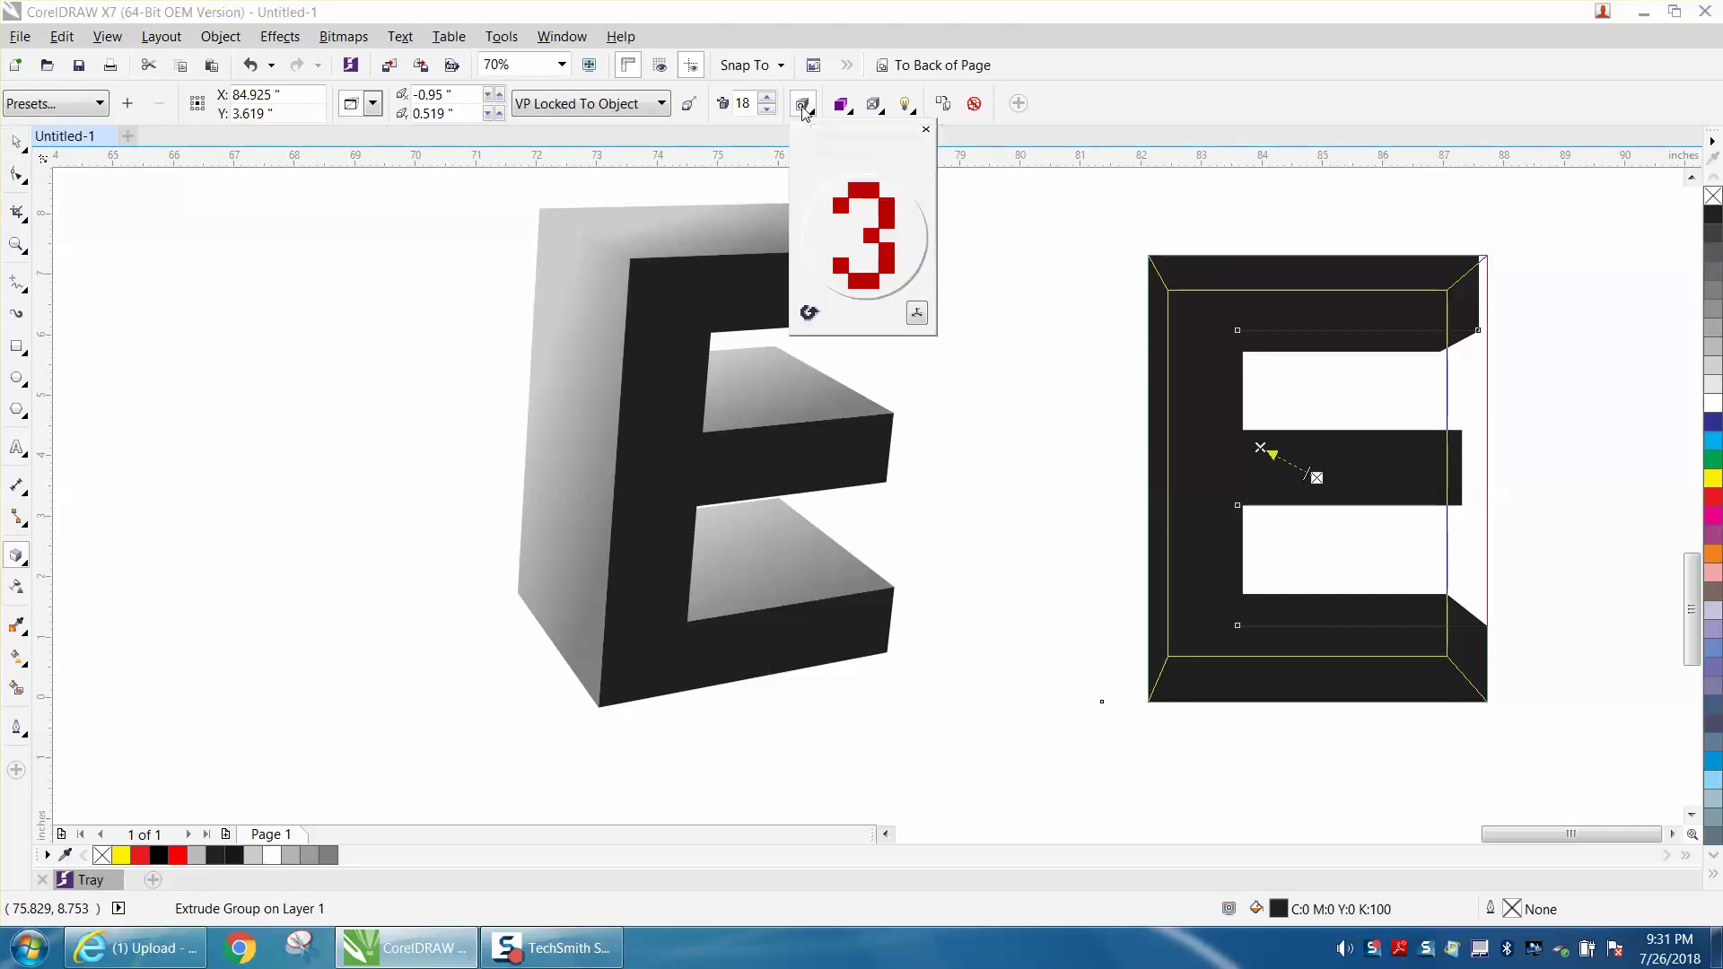
{"action": "left_click_drag", "start_coordinate": [898, 216], "coordinate": [887, 210]}
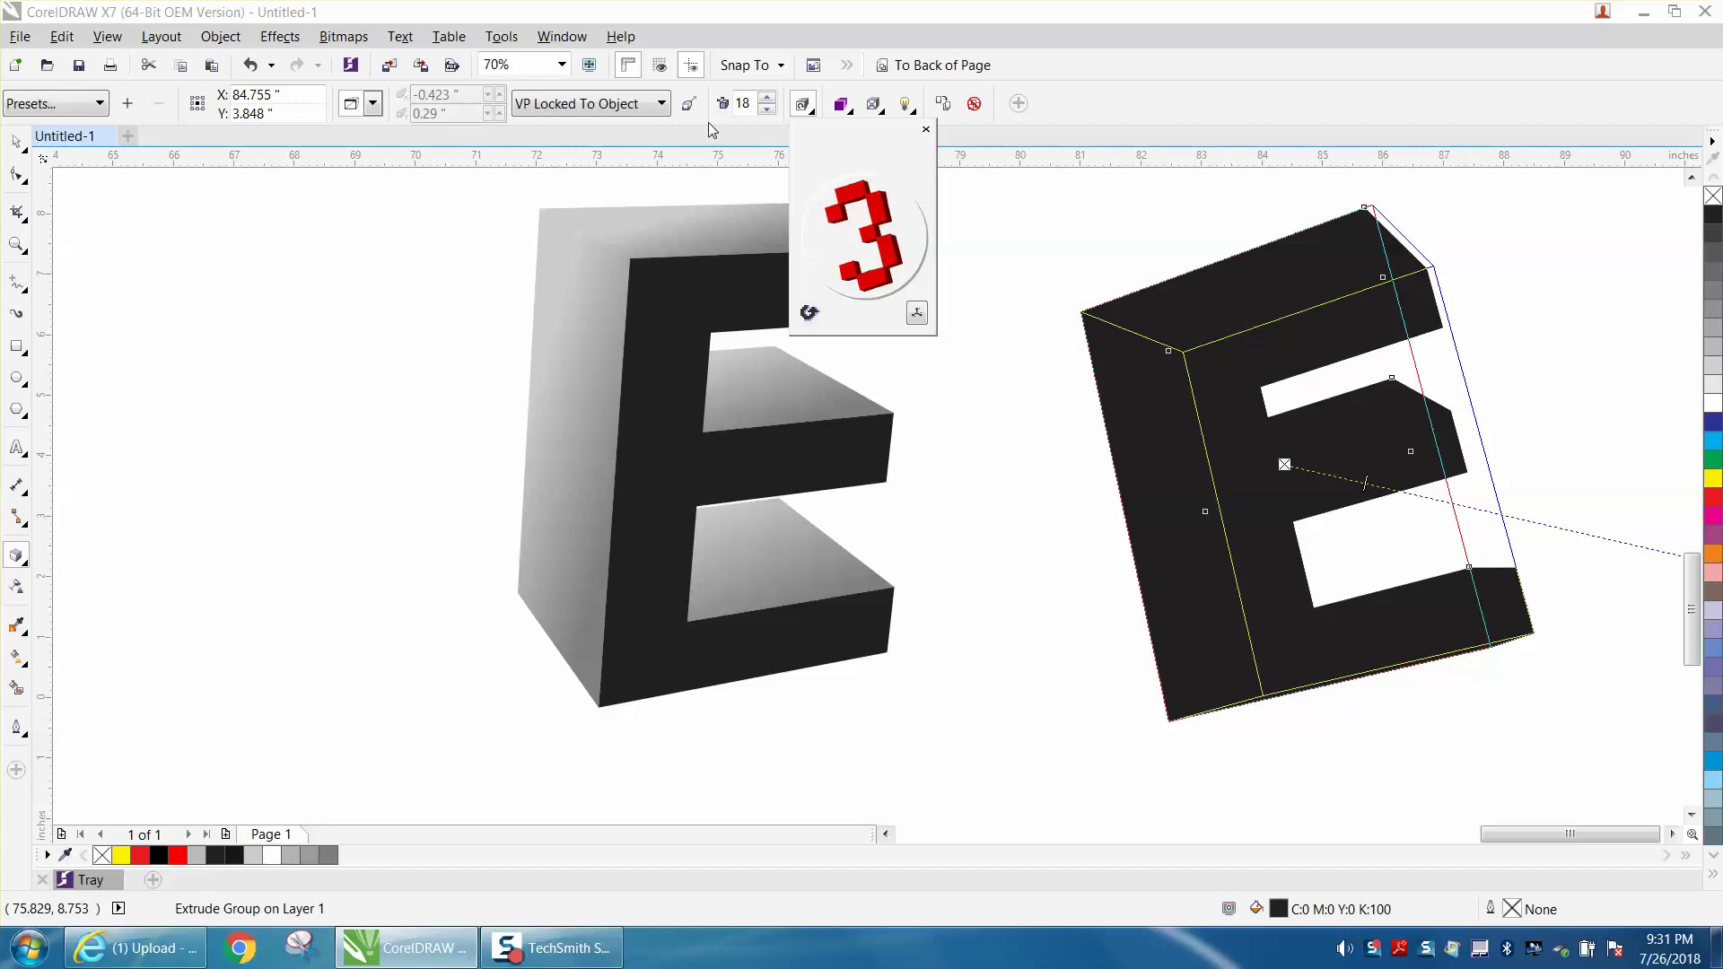
{"action": "left_click", "coordinate": [842, 106]}
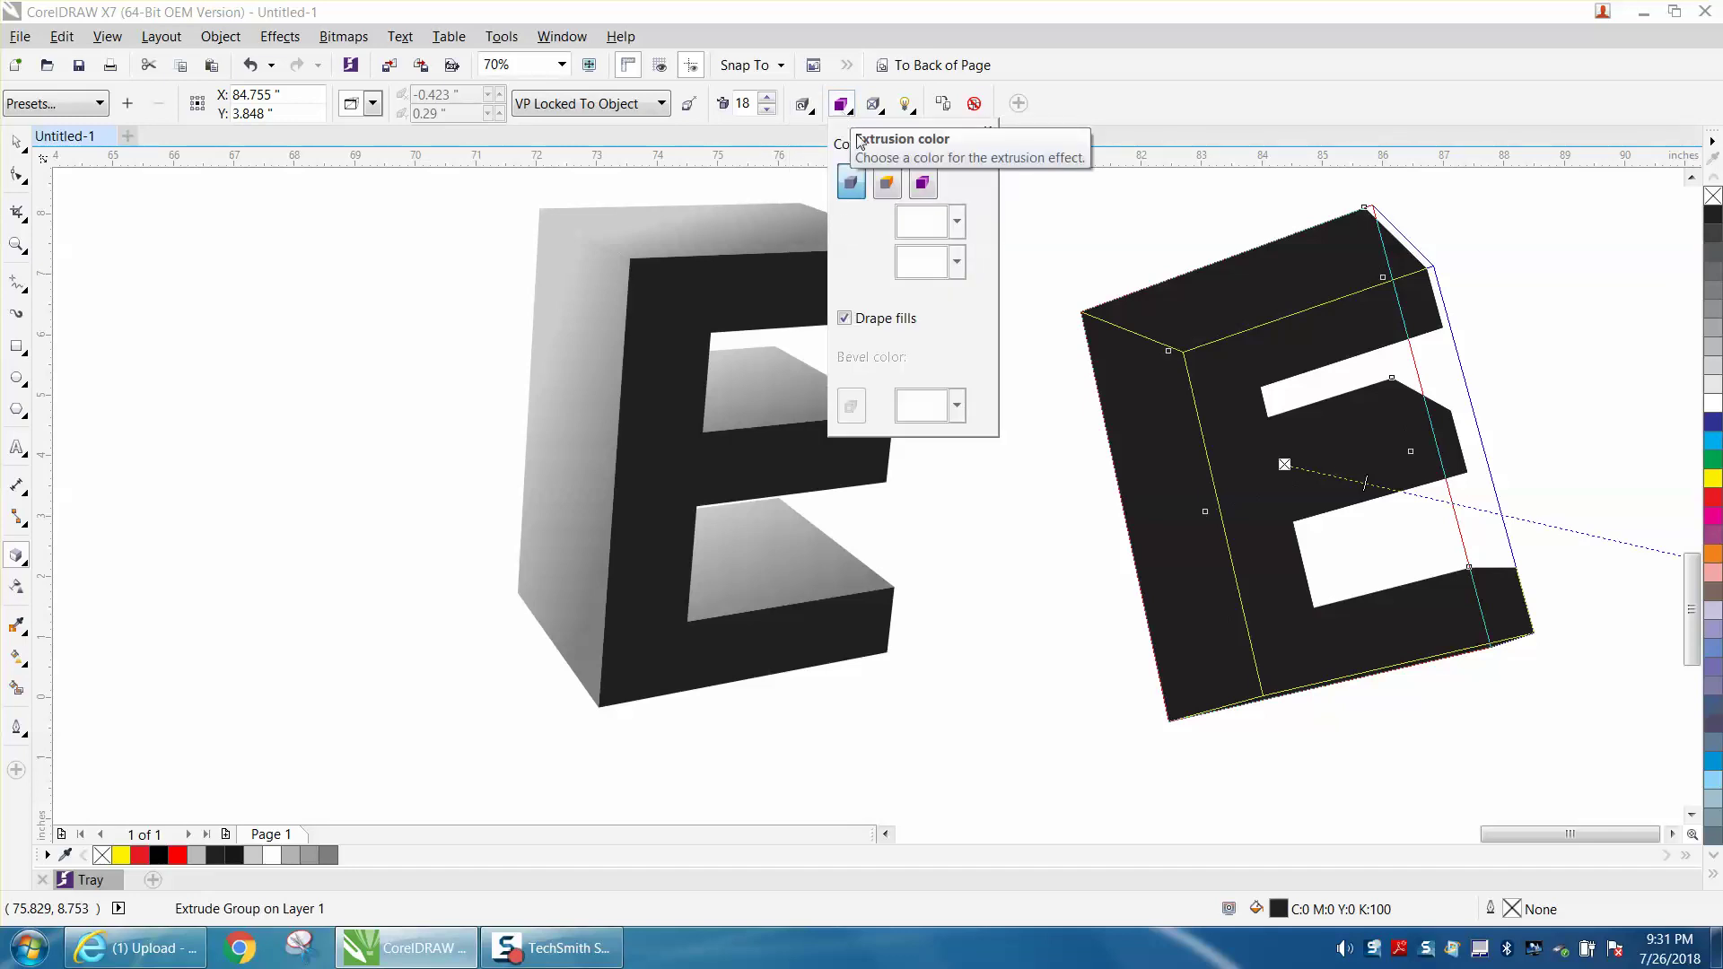
Shade the E's extrusion from black to light grey and set its depth to 17.
{"action": "left_click", "coordinate": [924, 185]}
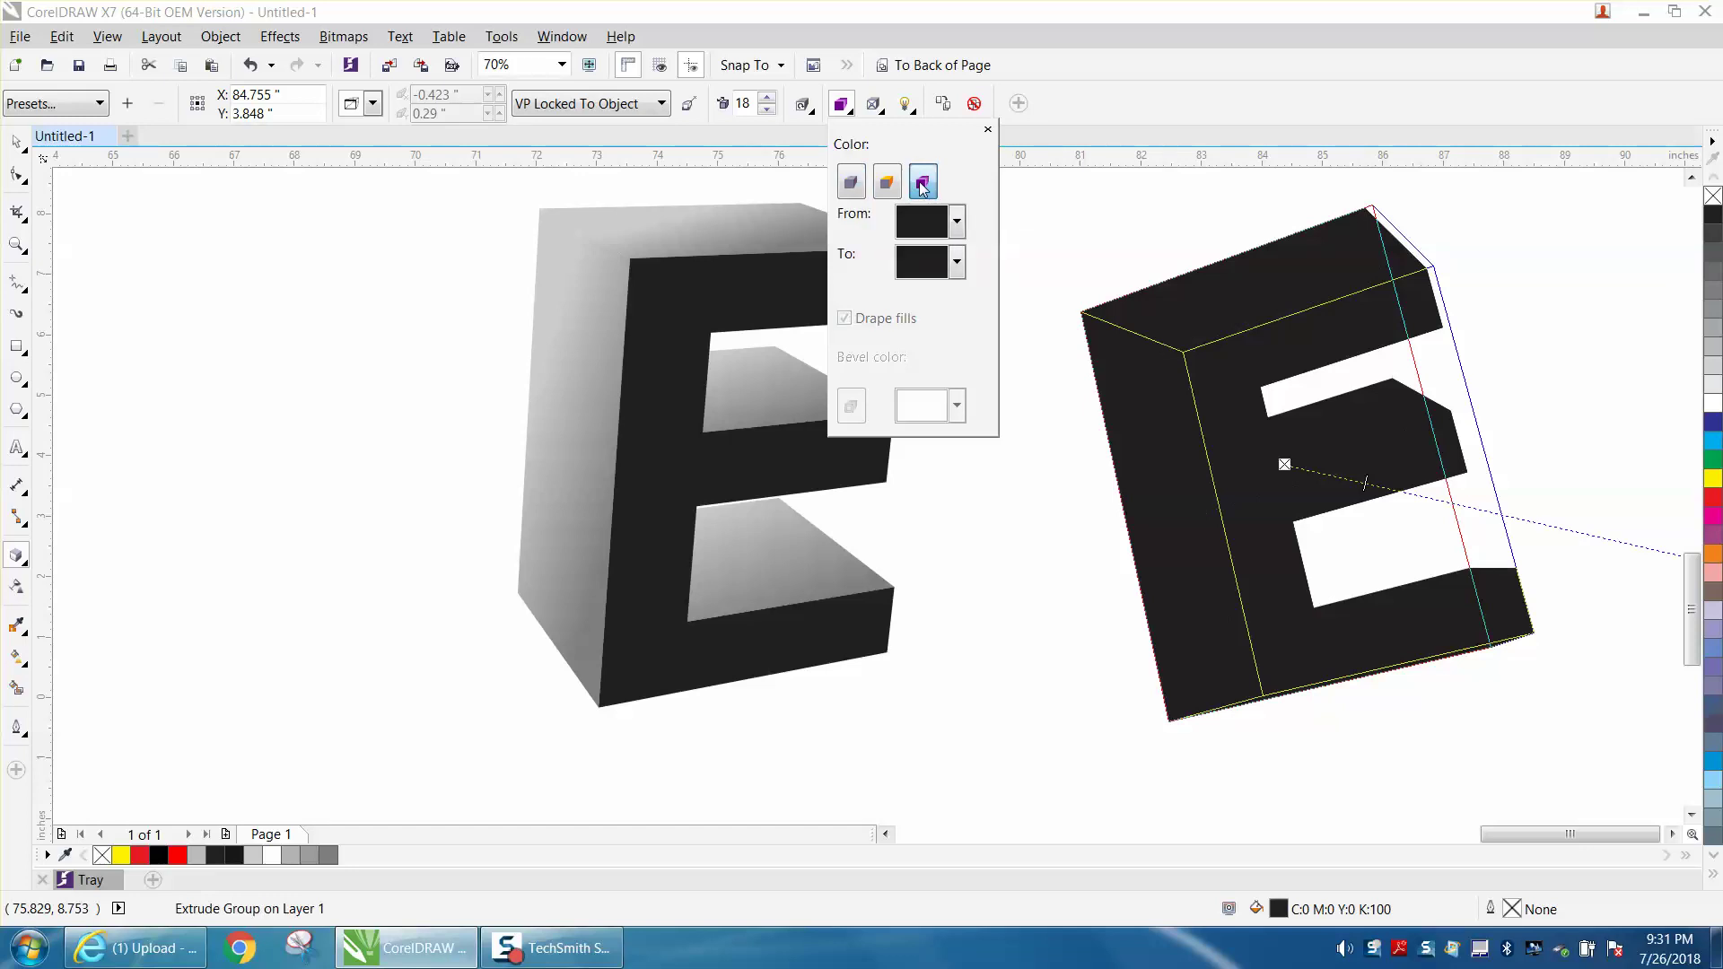
{"action": "left_click", "coordinate": [957, 261]}
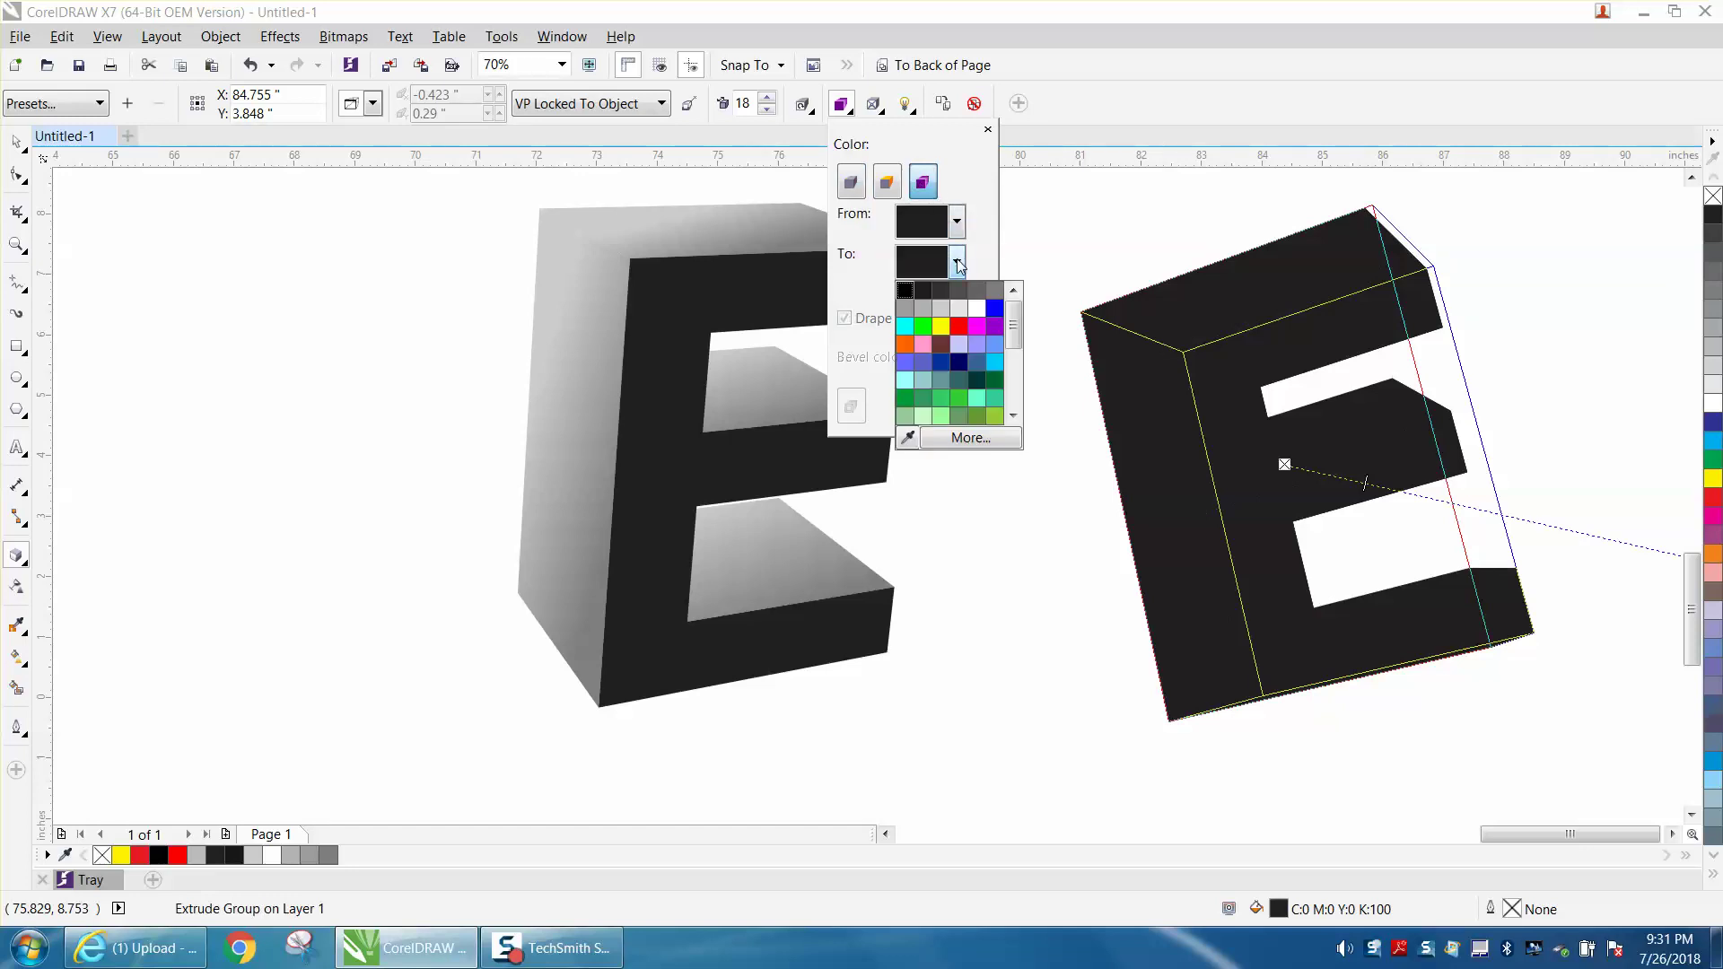
{"action": "left_click", "coordinate": [946, 311]}
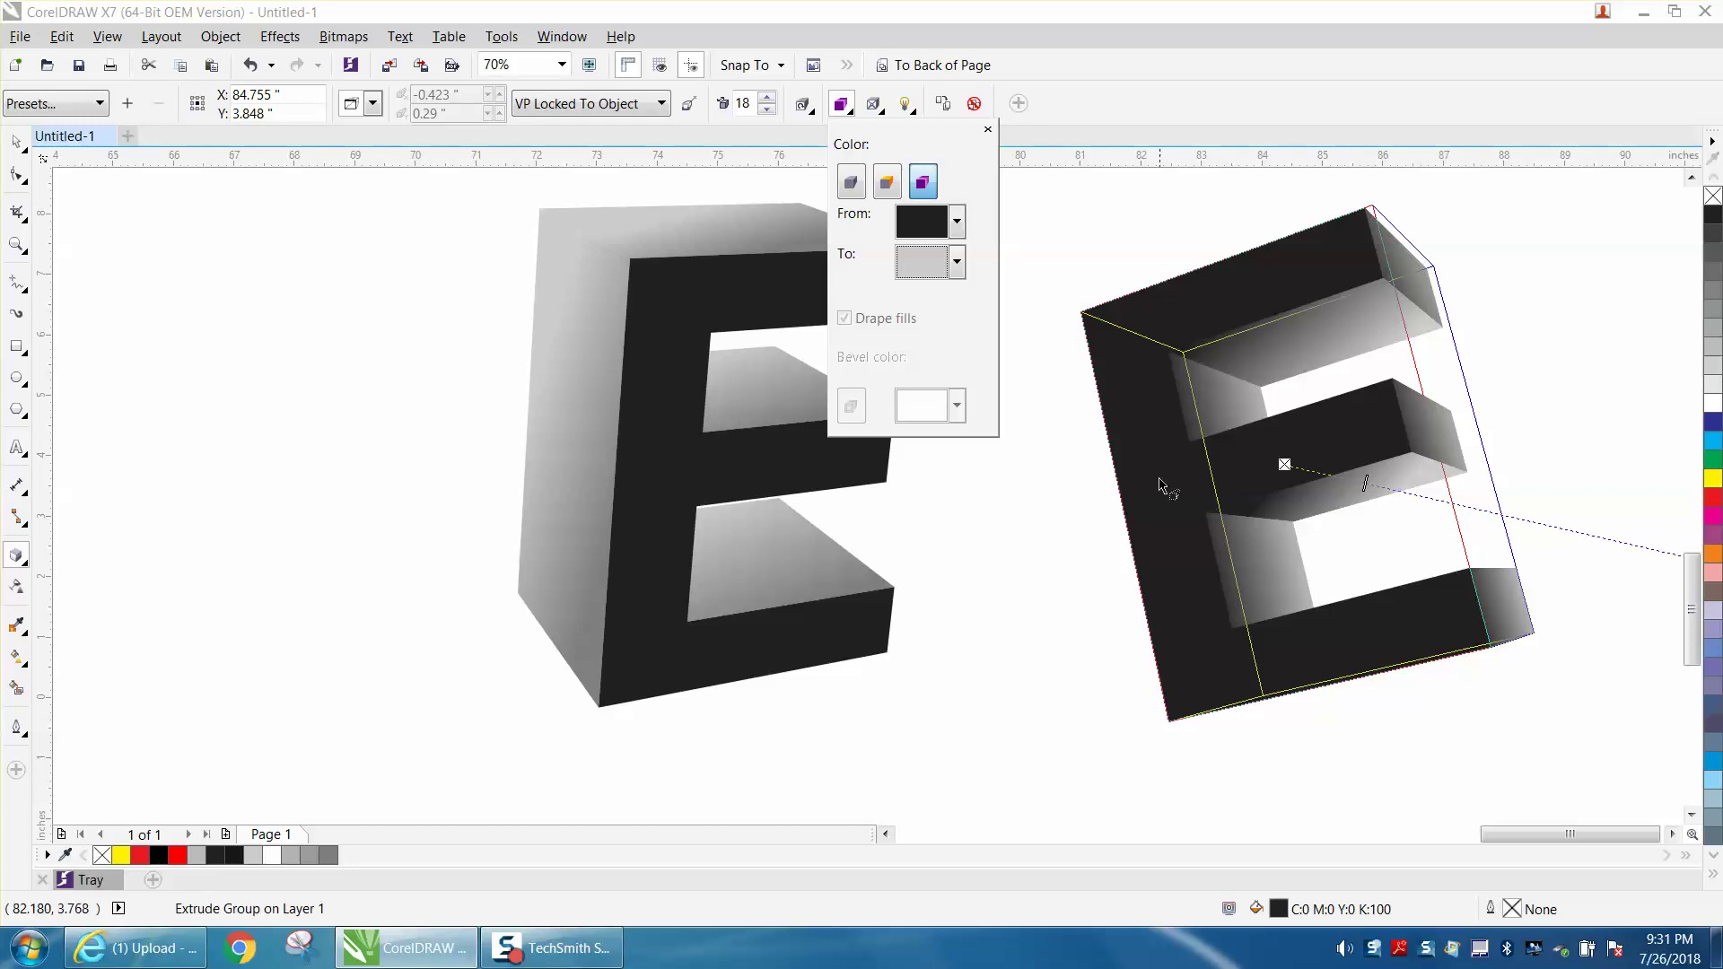
{"action": "left_click", "coordinate": [1365, 485]}
{"action": "left_click_drag", "start_coordinate": [1366, 485], "coordinate": [1383, 489]}
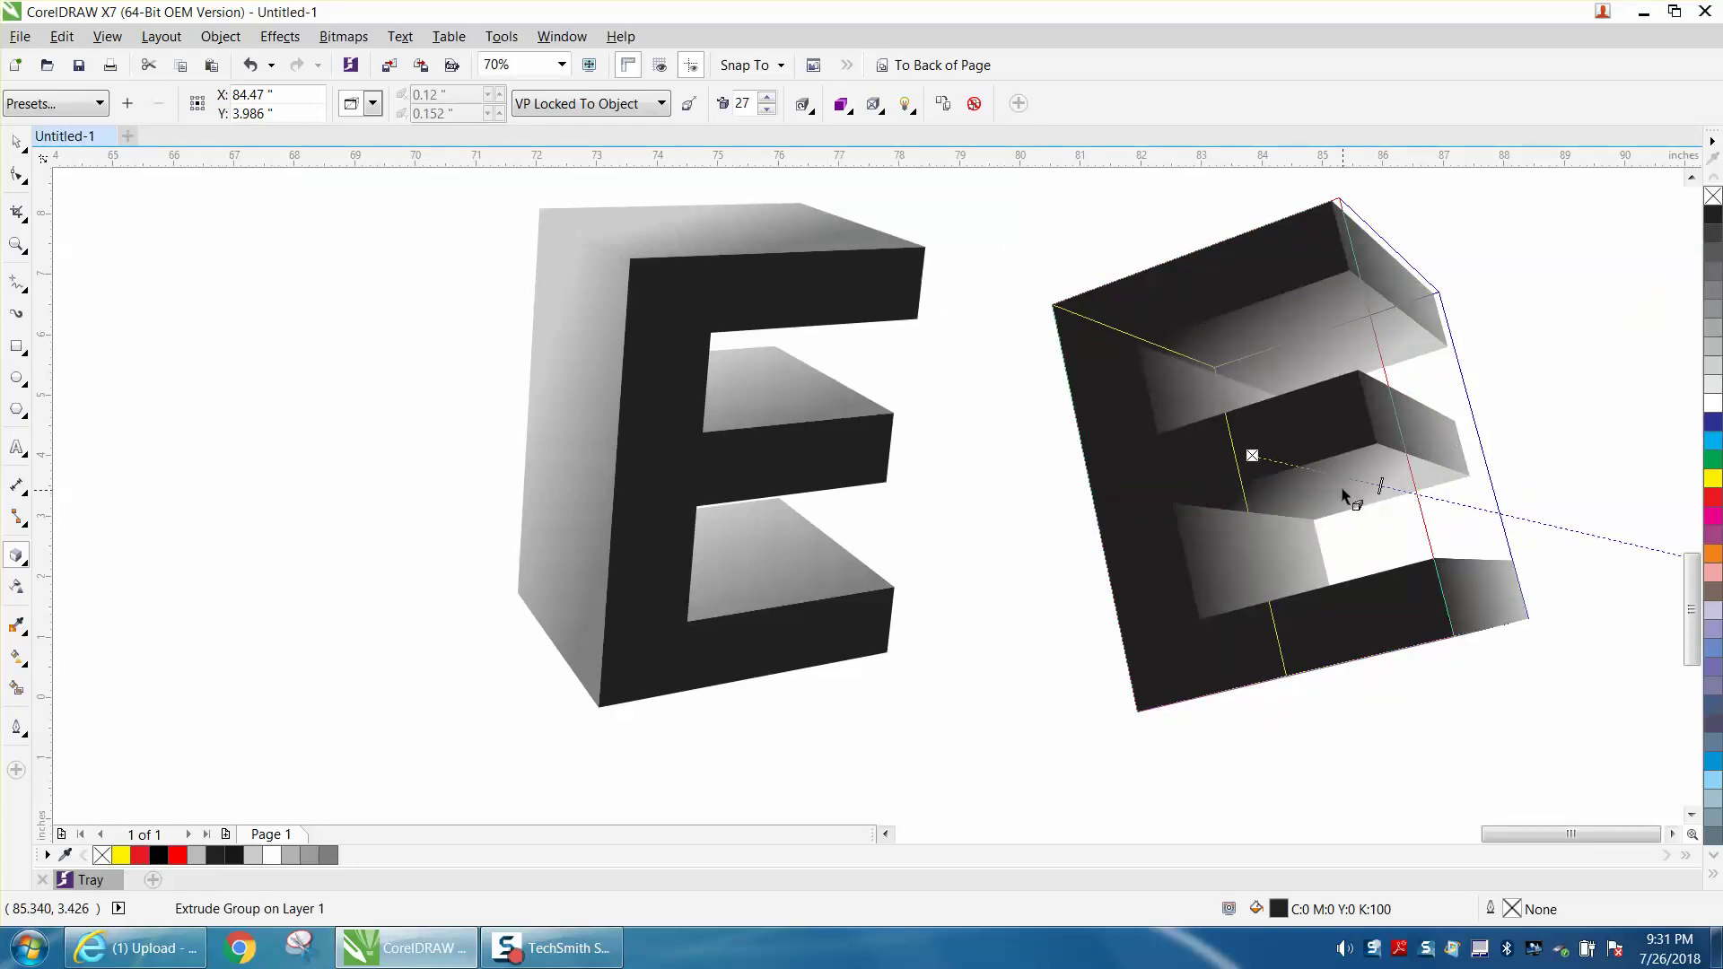
{"action": "left_click_drag", "start_coordinate": [1396, 493], "coordinate": [1361, 484]}
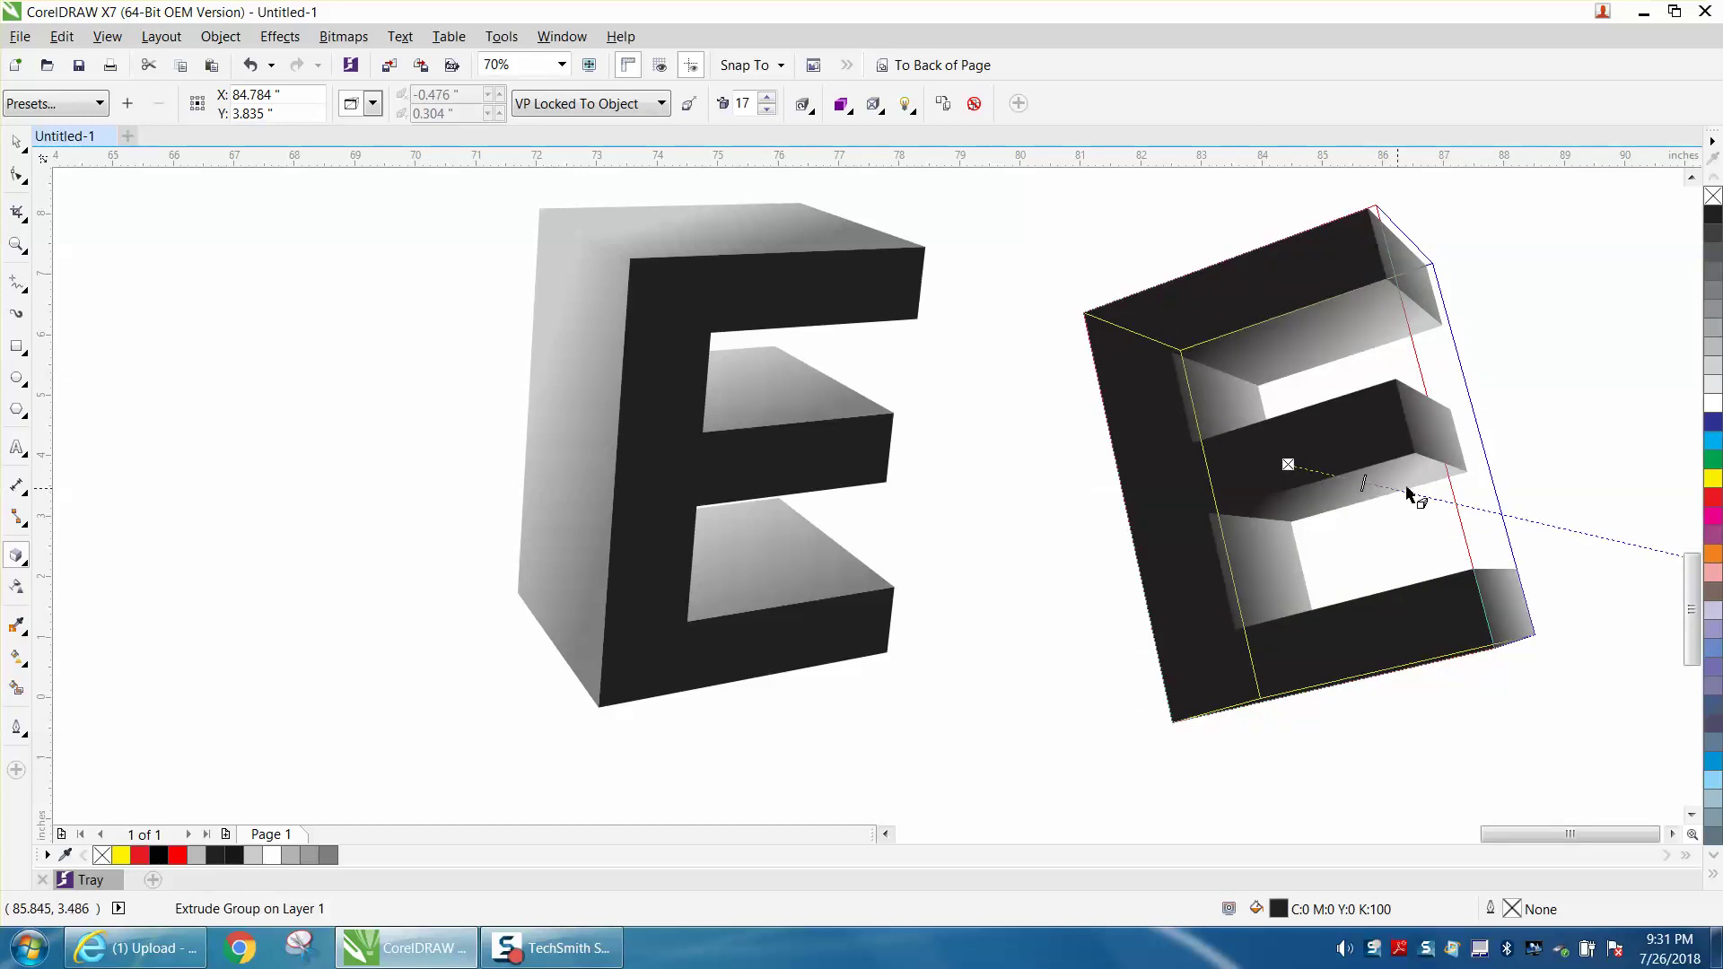
{"action": "scroll", "coordinate": [1462, 476], "scroll_direction": "down", "scroll_amount": 3}
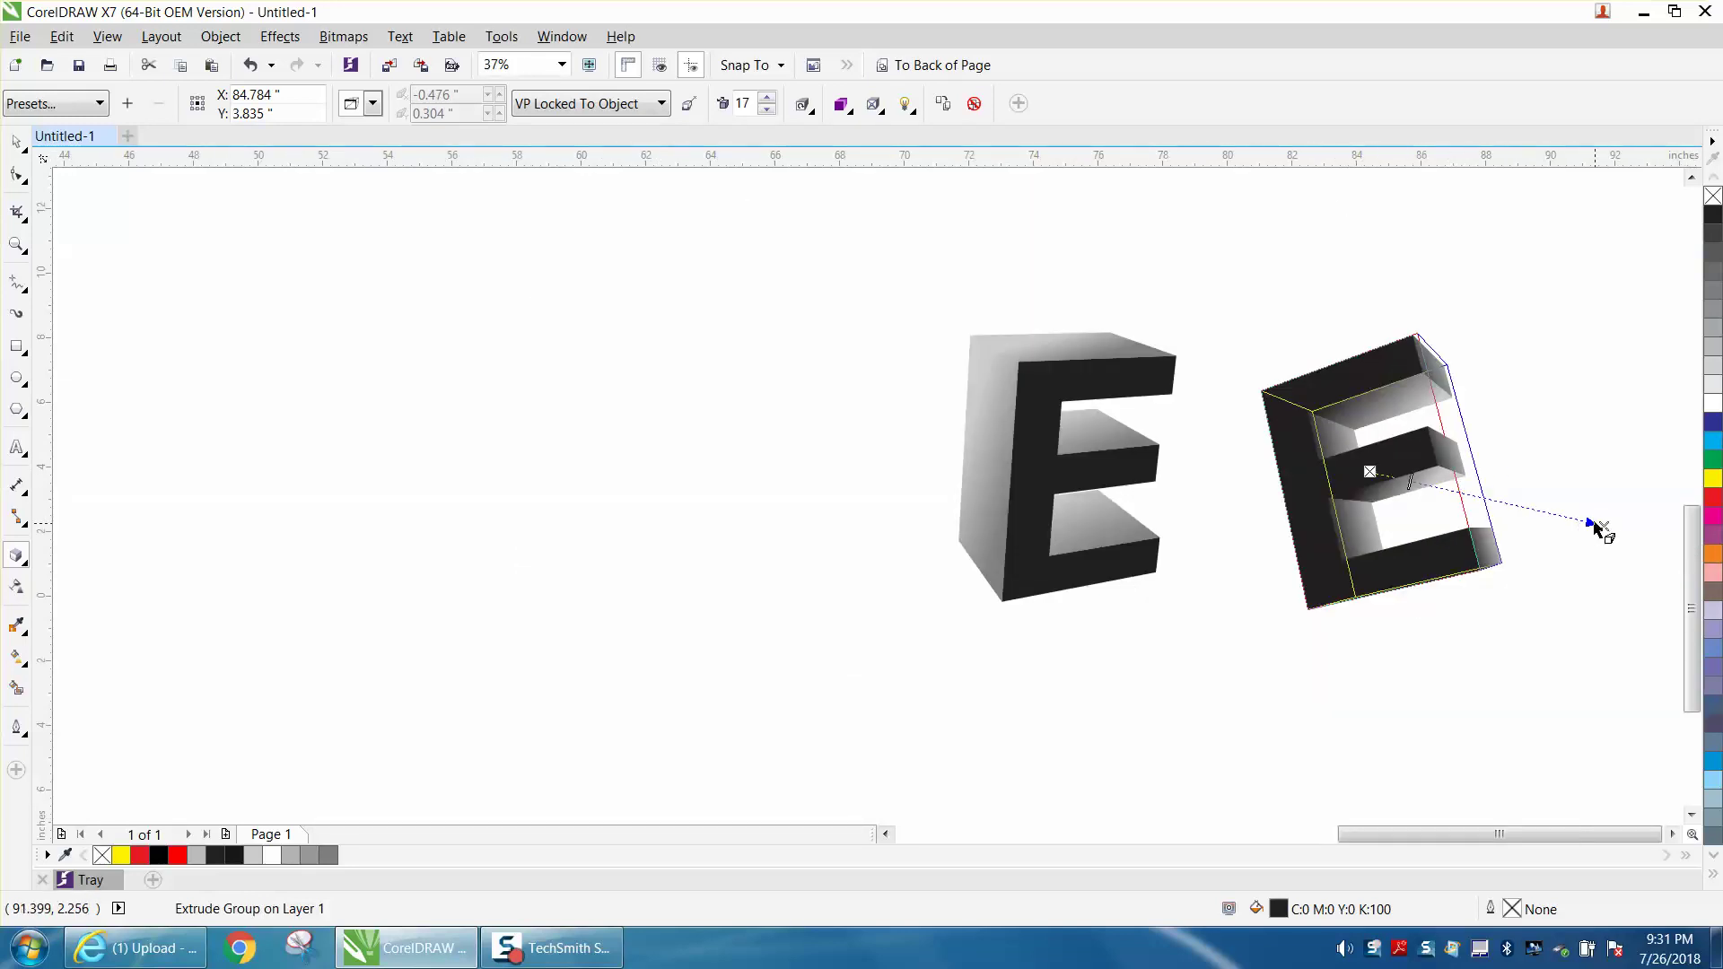
{"action": "left_click", "coordinate": [18, 143]}
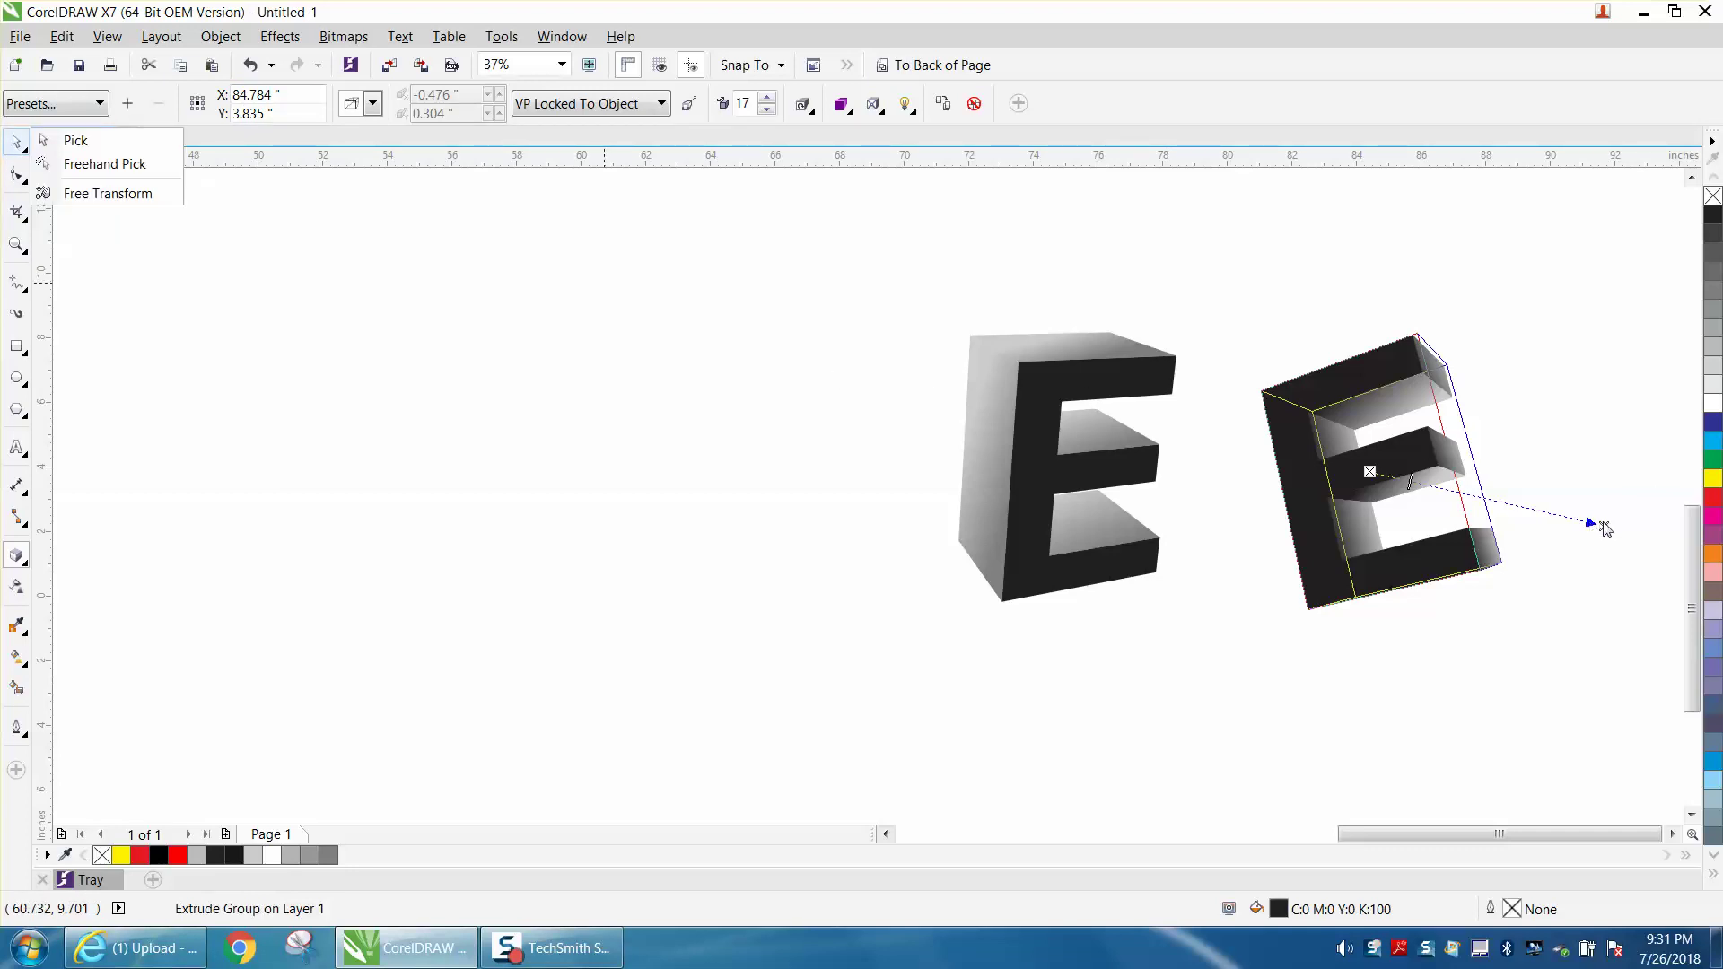
{"action": "left_click", "coordinate": [1606, 530]}
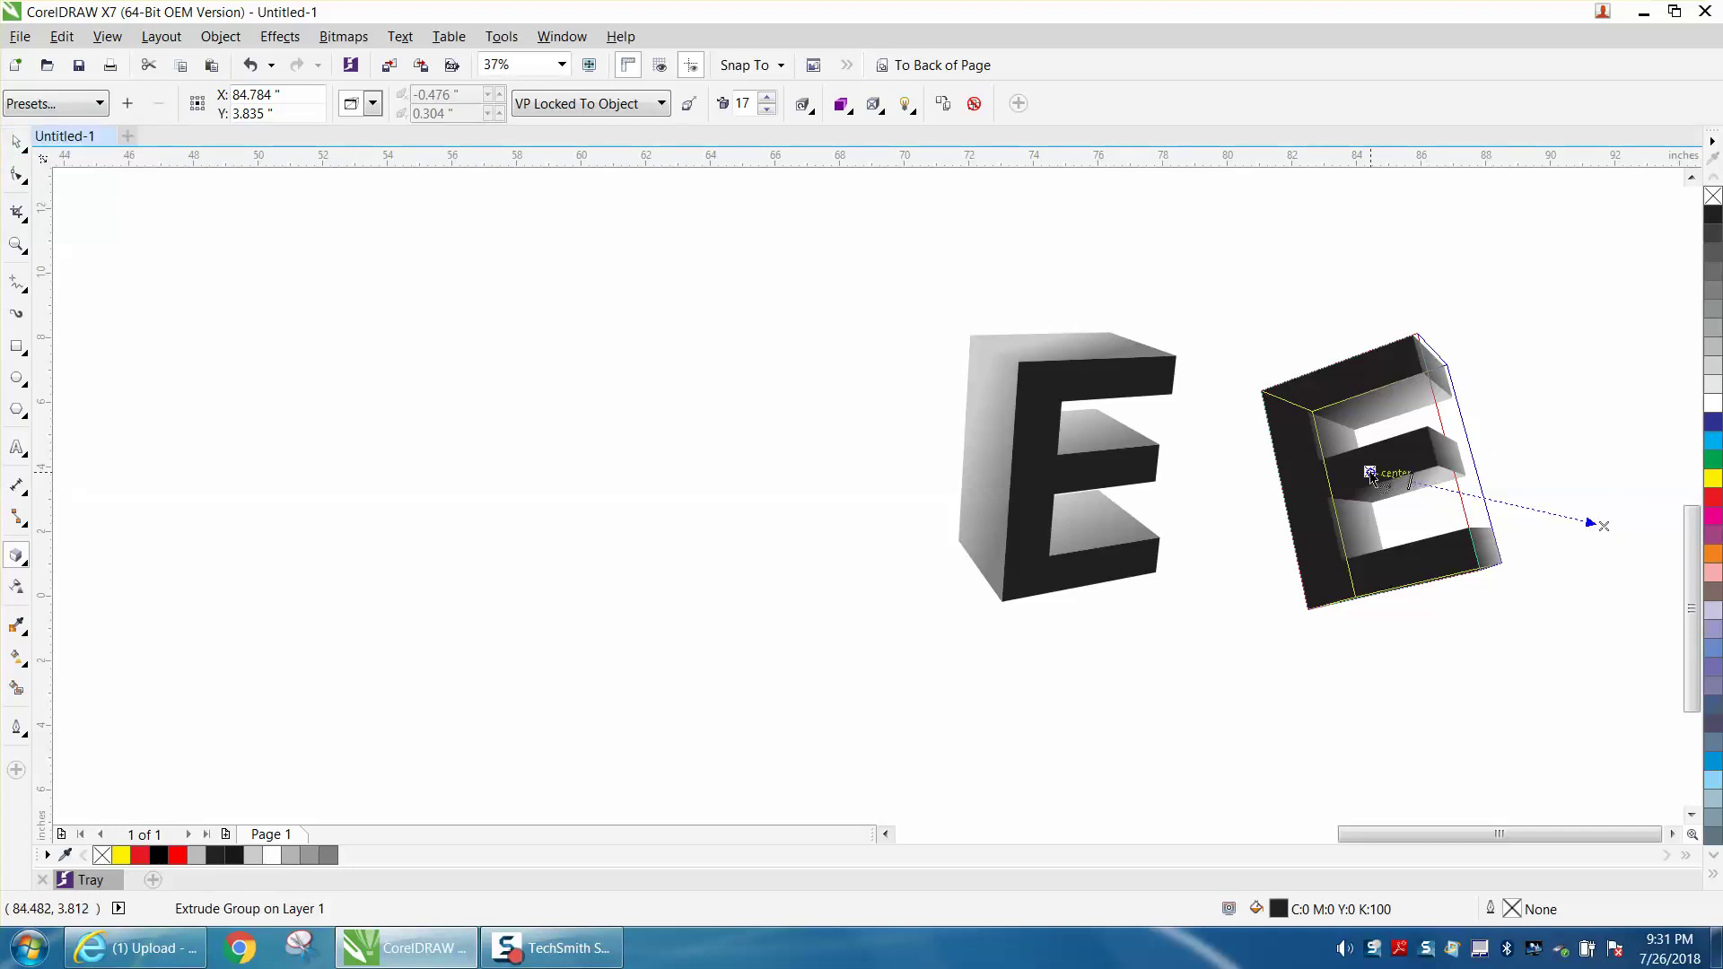
{"action": "left_click_drag", "start_coordinate": [1357, 470], "coordinate": [1463, 492]}
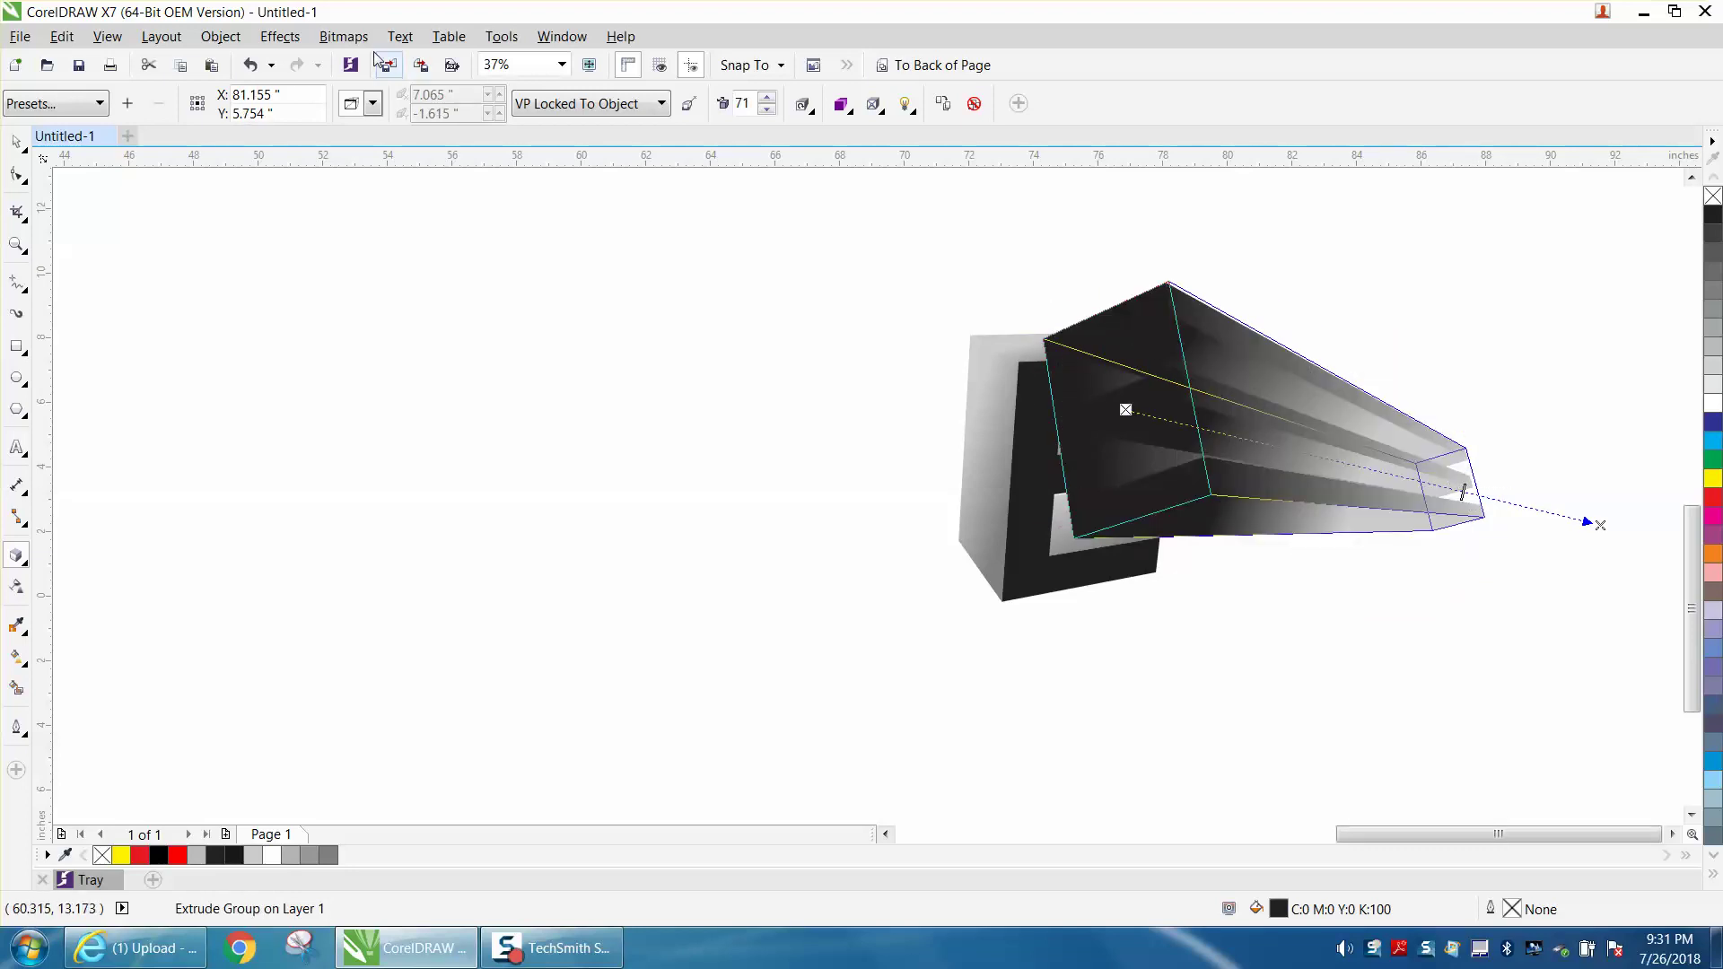
{"action": "left_click", "coordinate": [271, 67]}
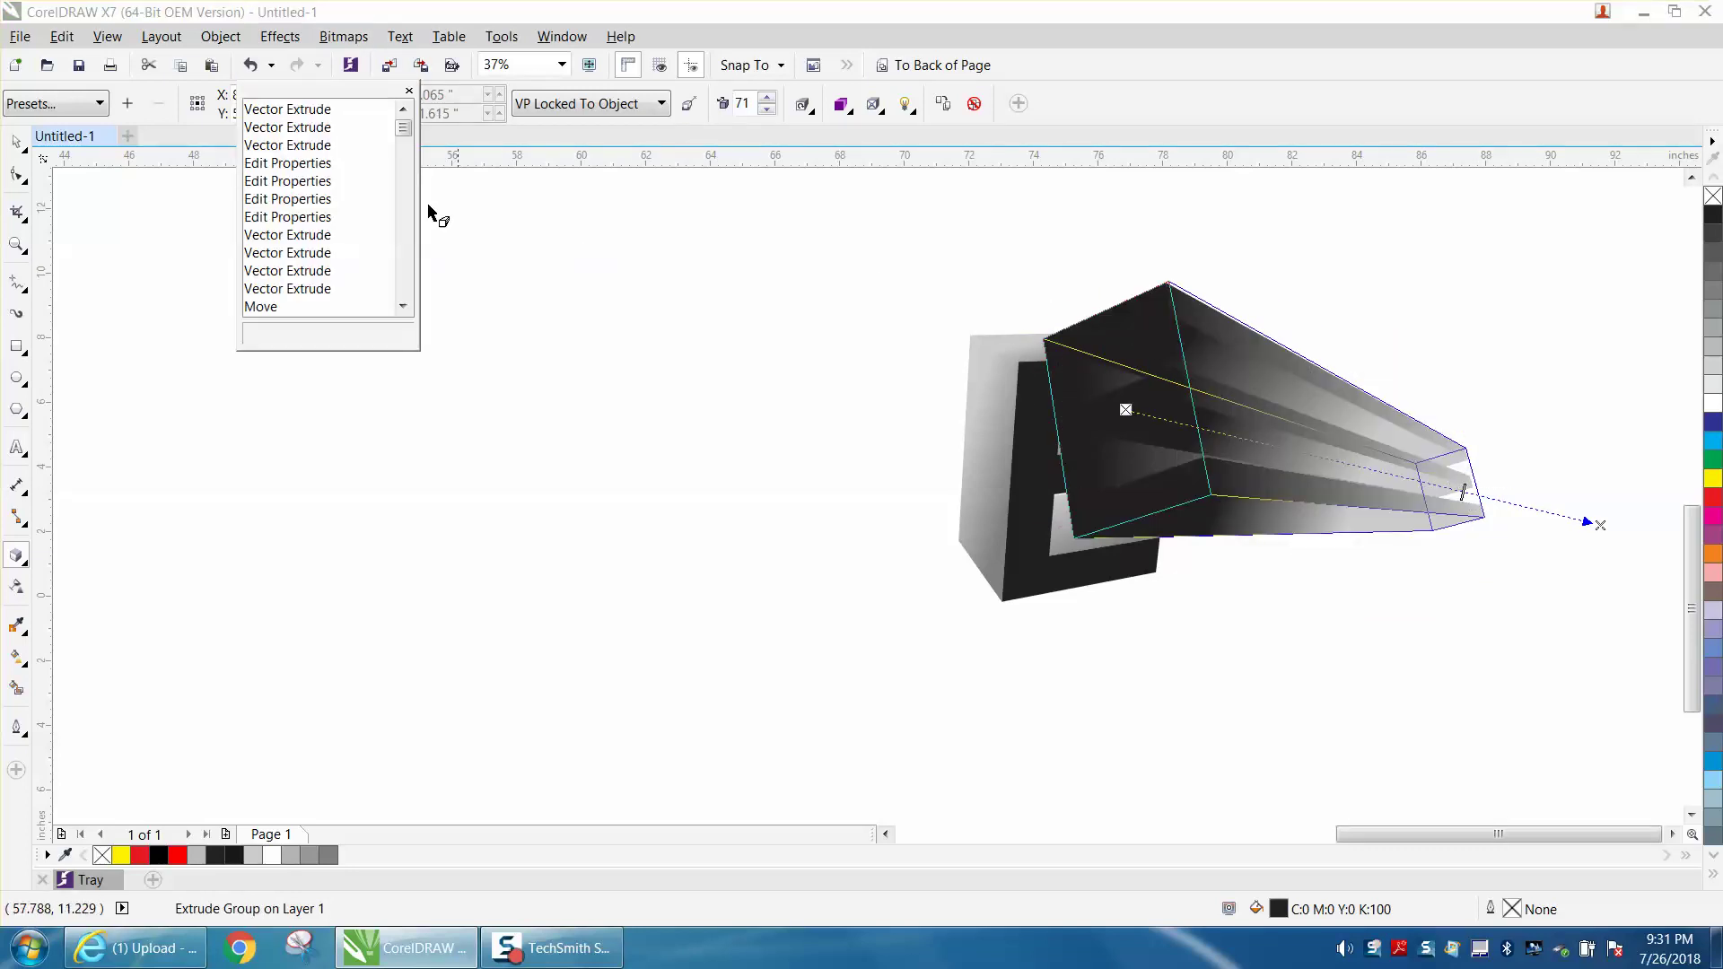
{"action": "left_click", "coordinate": [264, 96]}
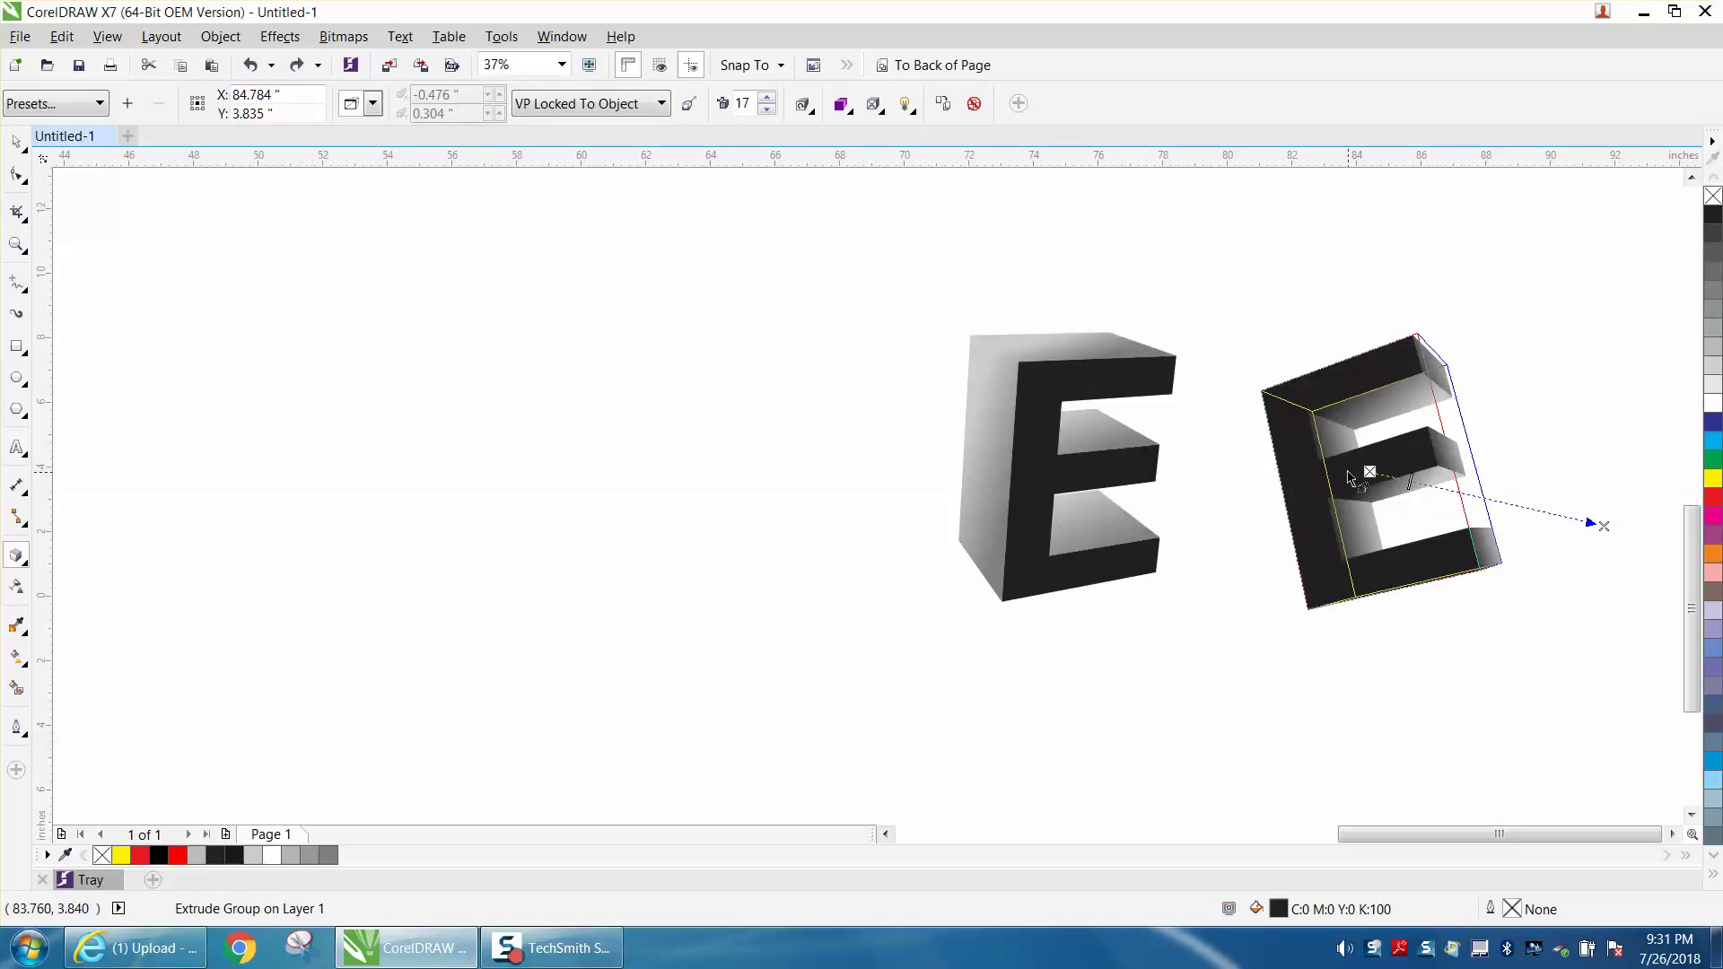
{"action": "left_click", "coordinate": [13, 136]}
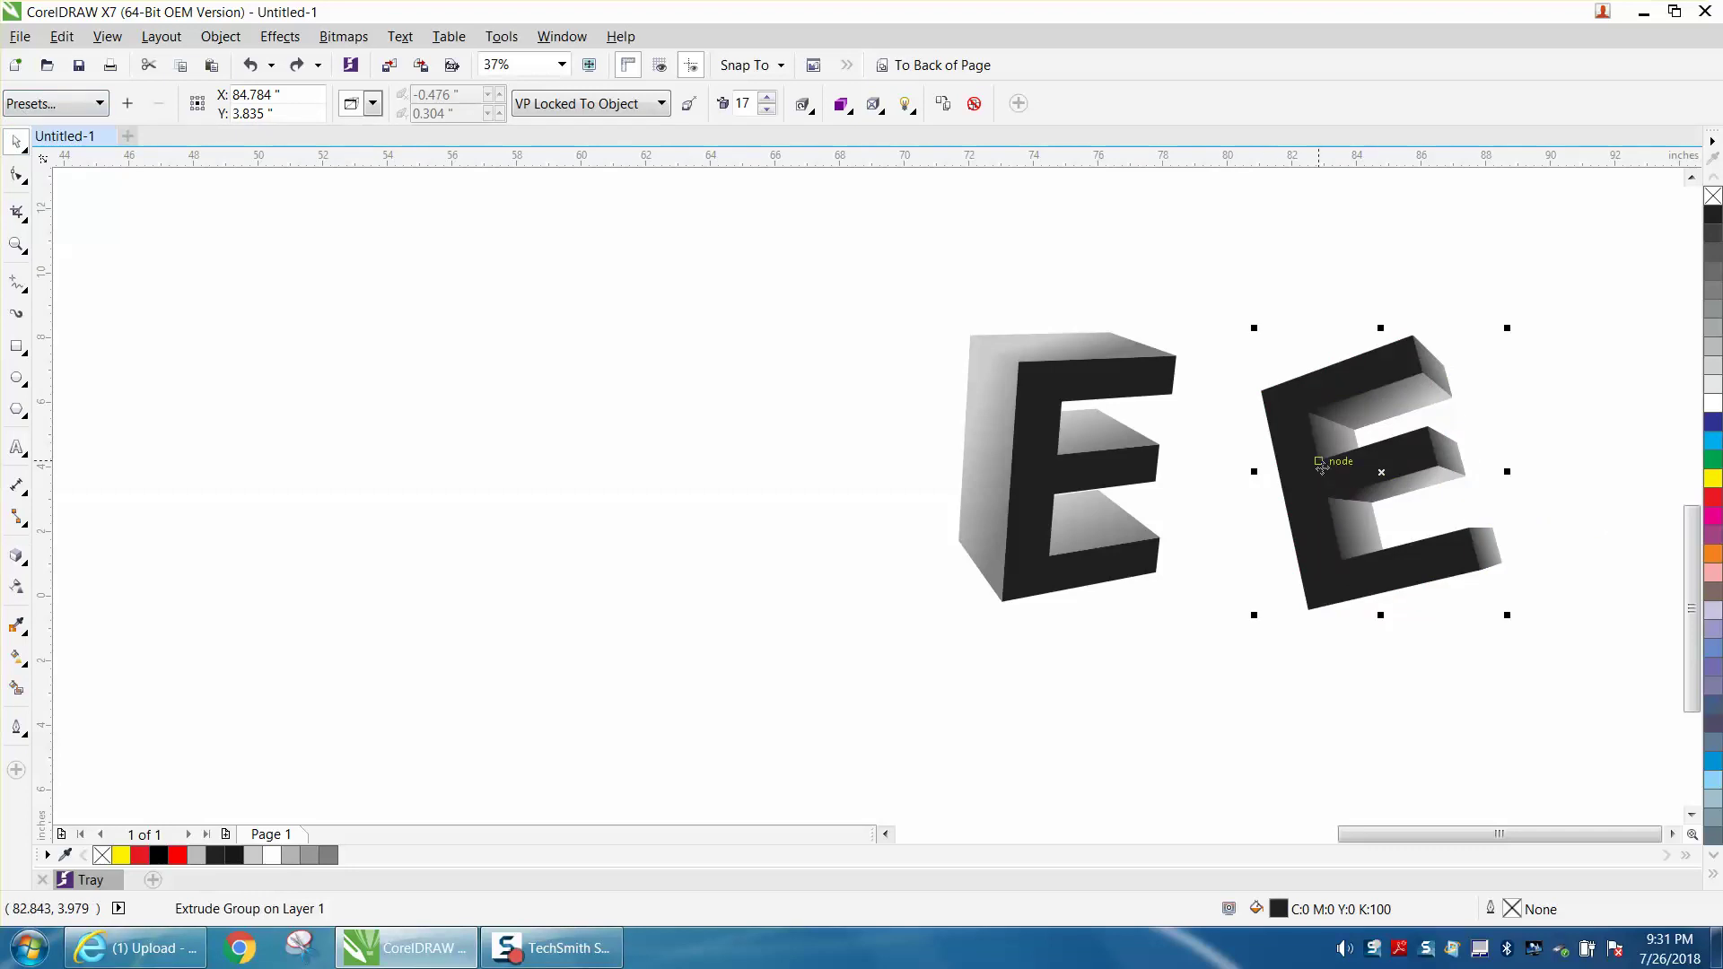
Rotate the extruded E upright and move it to the left.
{"action": "left_click", "coordinate": [1355, 468]}
{"action": "left_click_drag", "start_coordinate": [1501, 327], "coordinate": [1527, 375]}
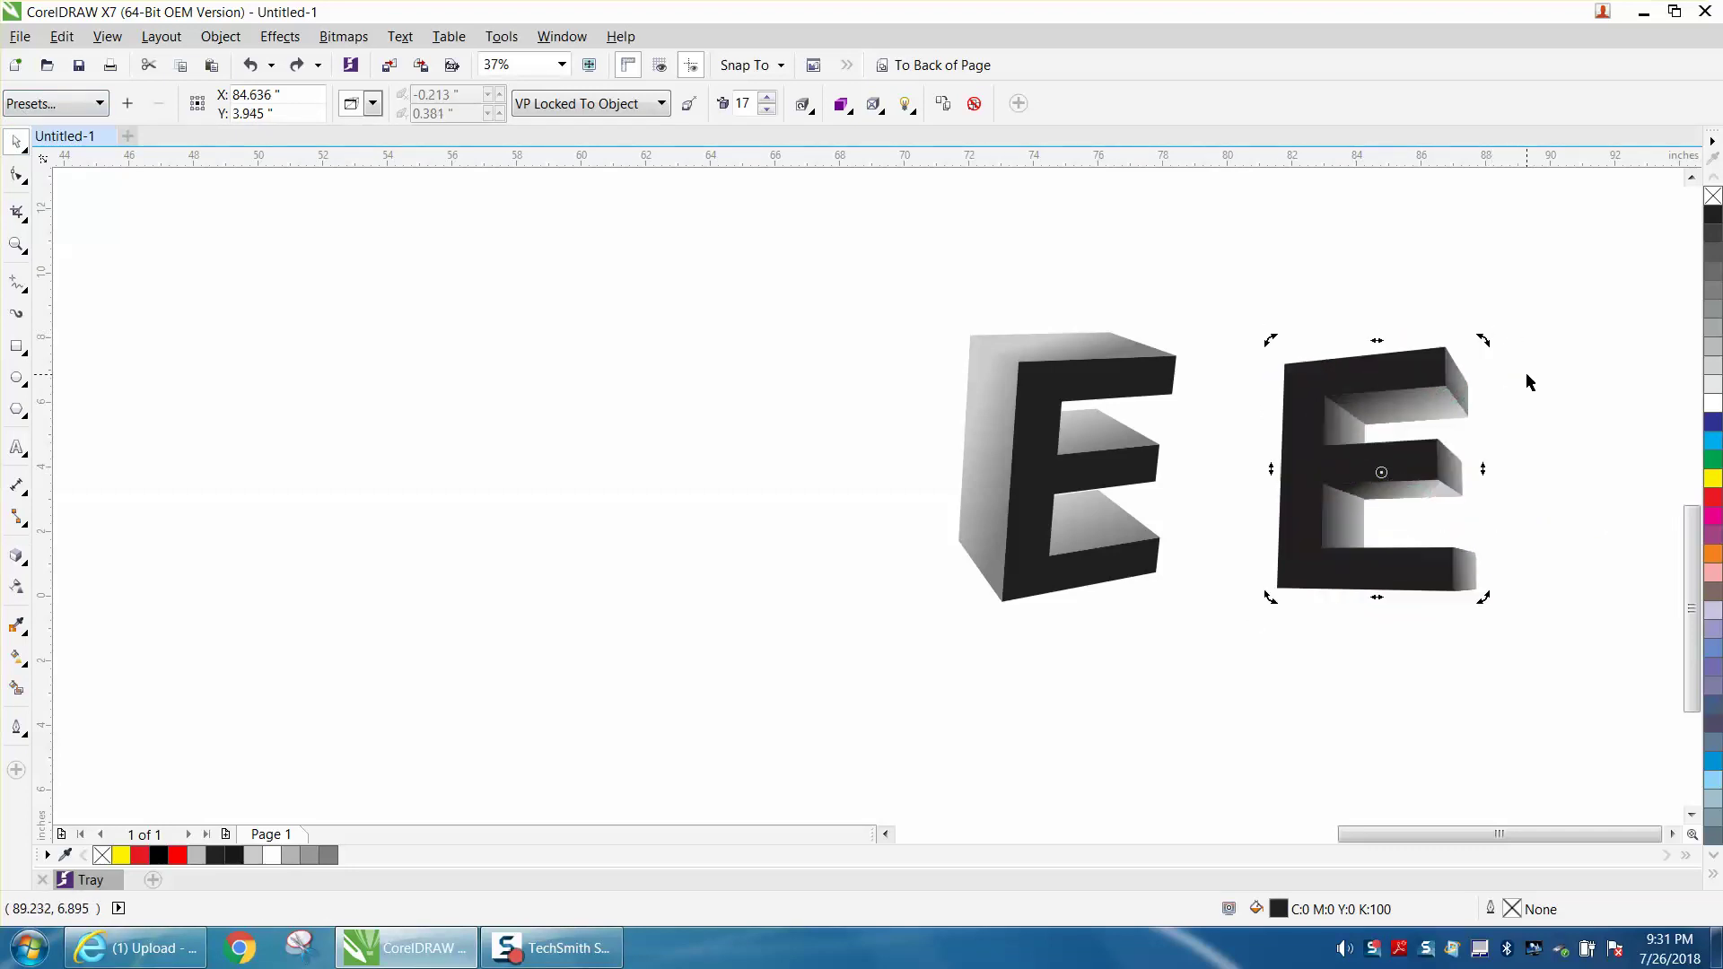
{"action": "left_click", "coordinate": [1387, 468]}
{"action": "left_click_drag", "start_coordinate": [1387, 468], "coordinate": [616, 454]}
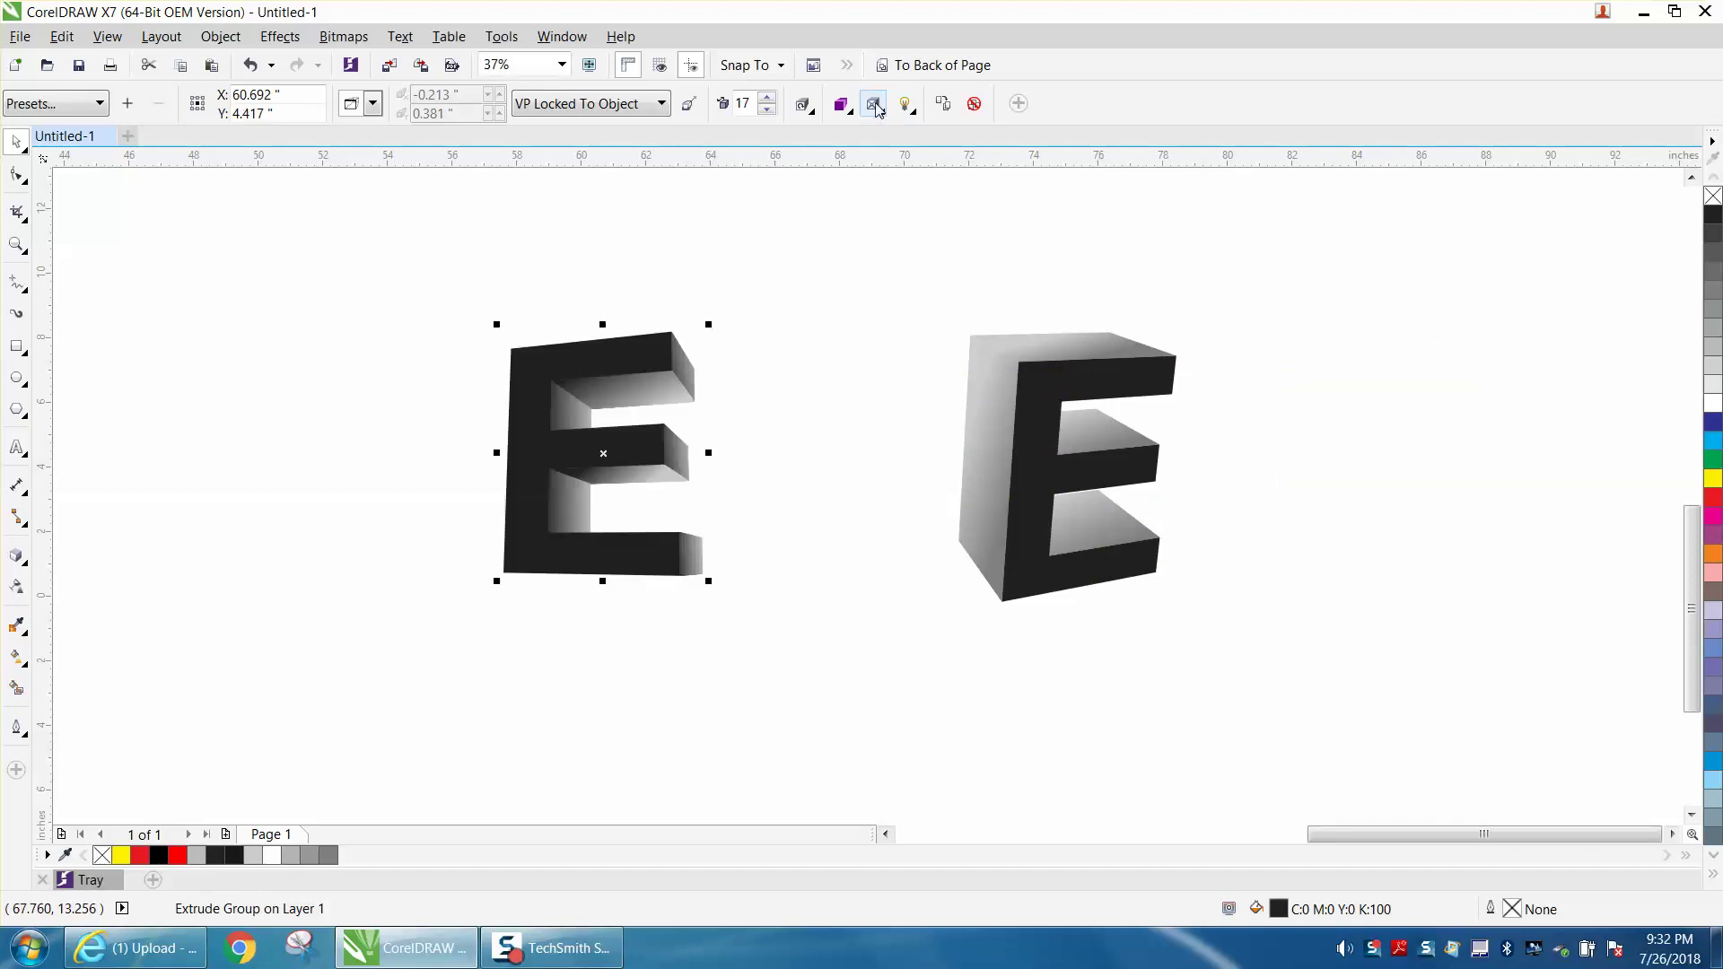
Set the extrusion shading to run from dark grey to light grey.
{"action": "left_click", "coordinate": [842, 106]}
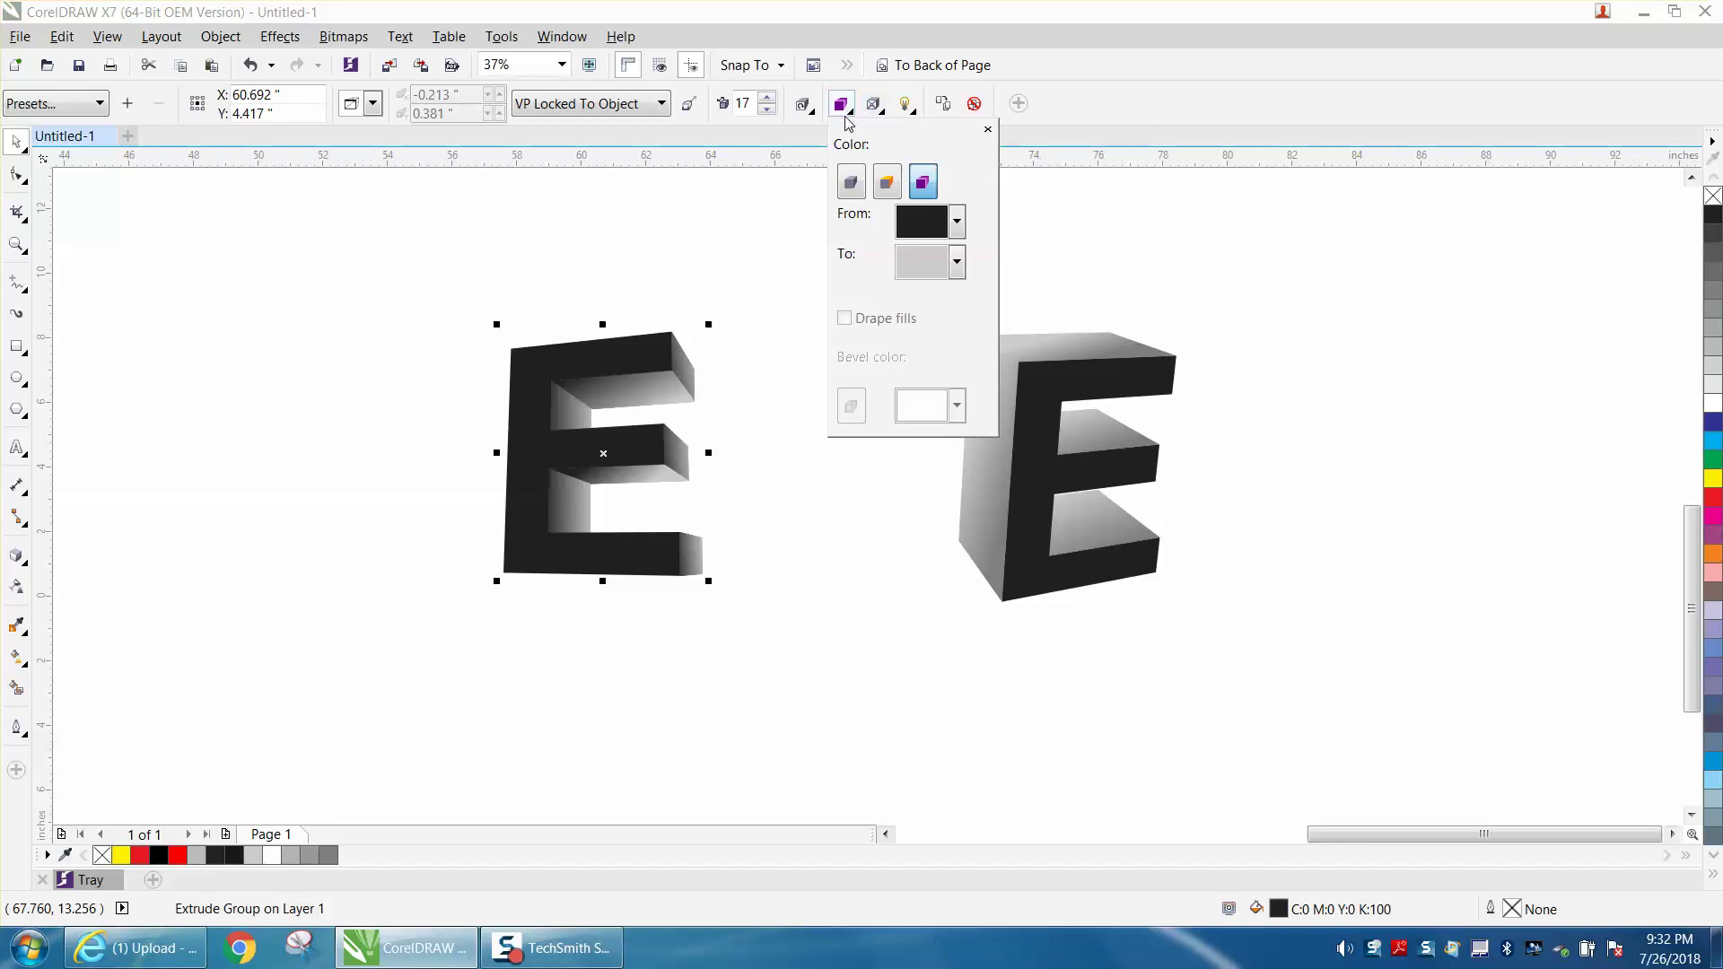
{"action": "left_click", "coordinate": [957, 263]}
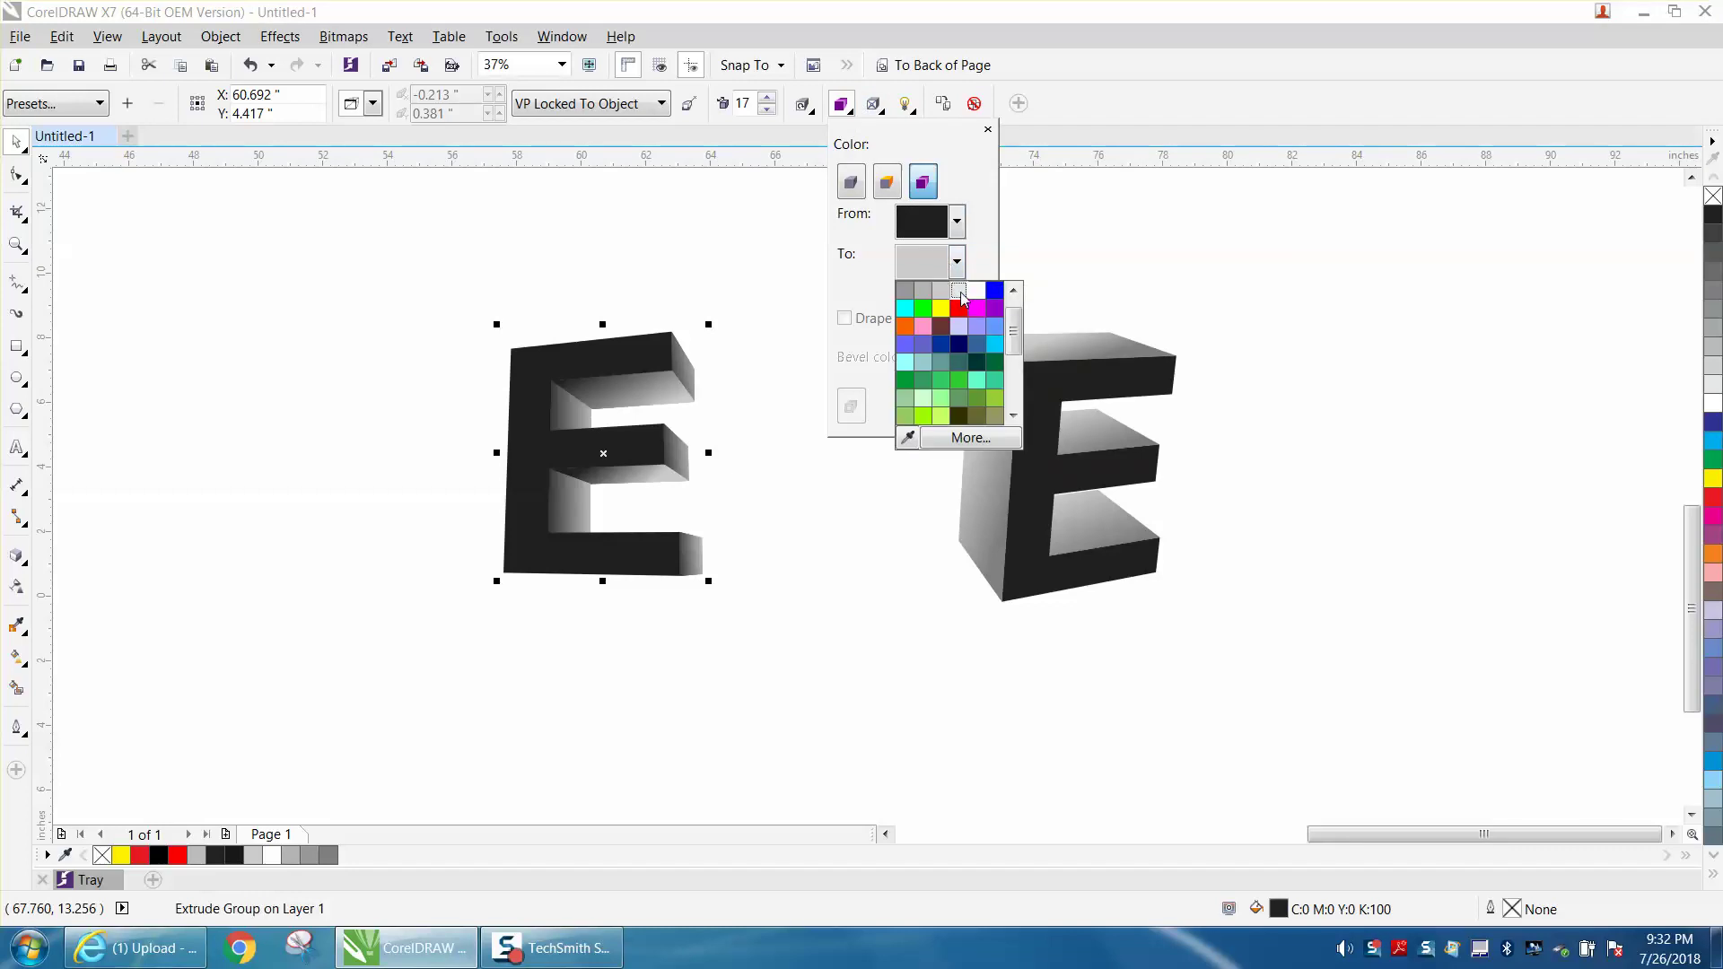
{"action": "left_click", "coordinate": [958, 290]}
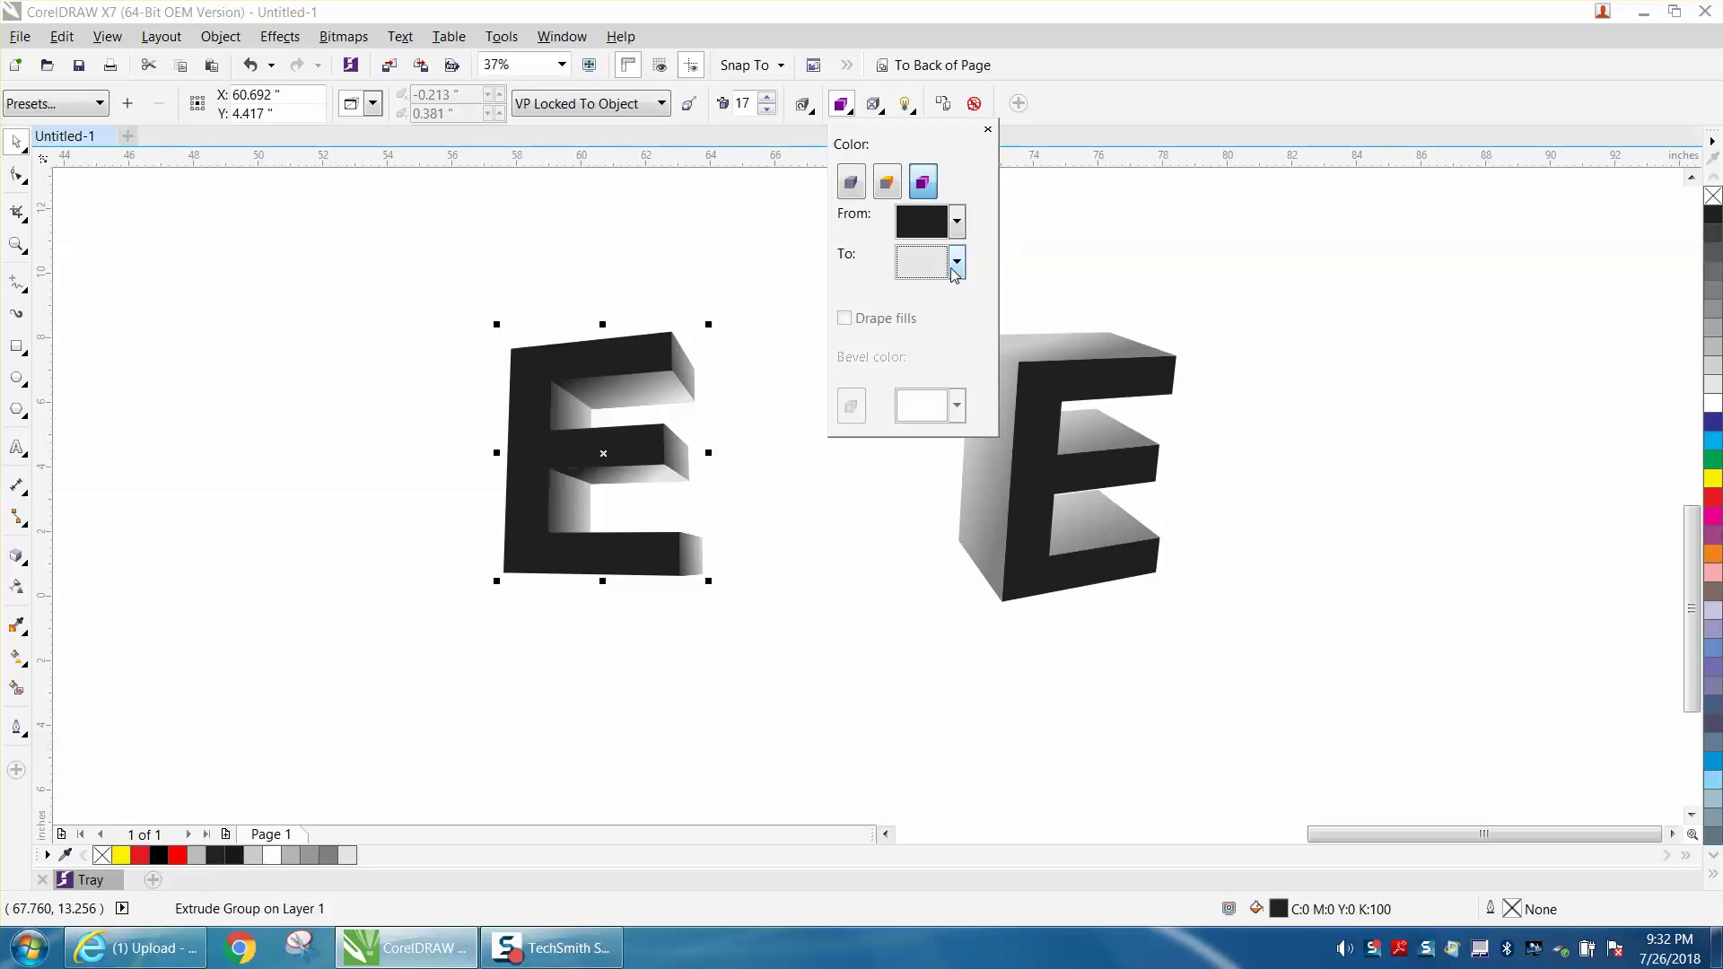
{"action": "left_click", "coordinate": [957, 263]}
{"action": "left_click", "coordinate": [925, 297]}
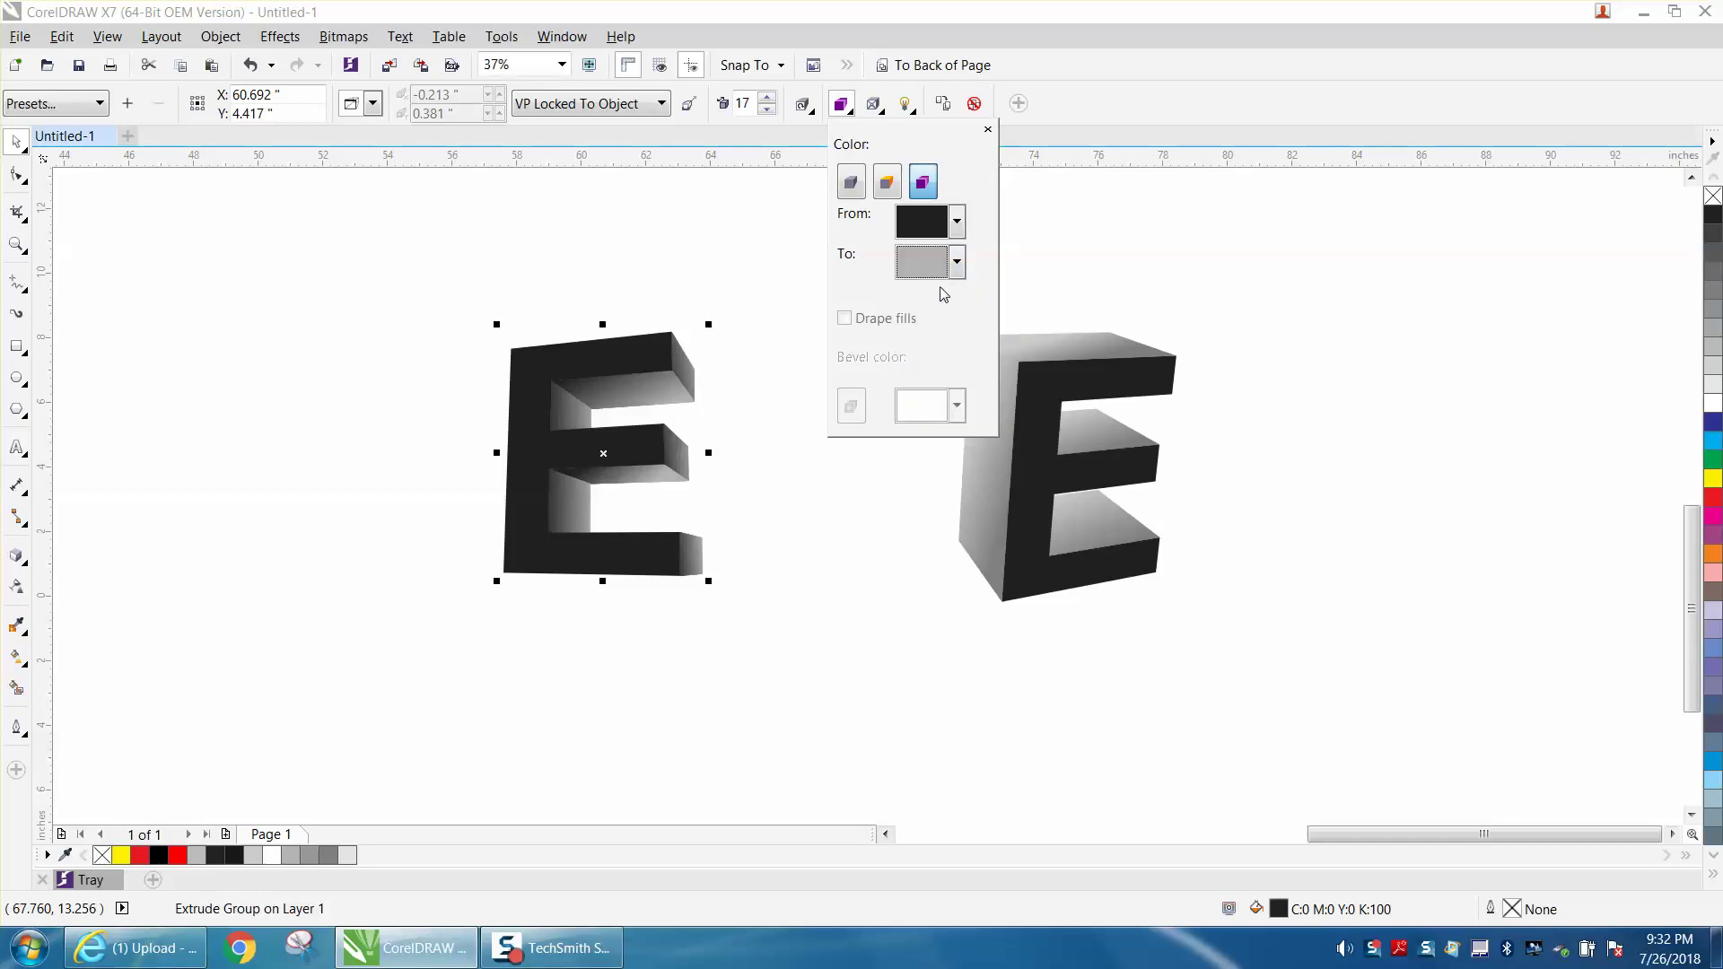
{"action": "left_click", "coordinate": [957, 262]}
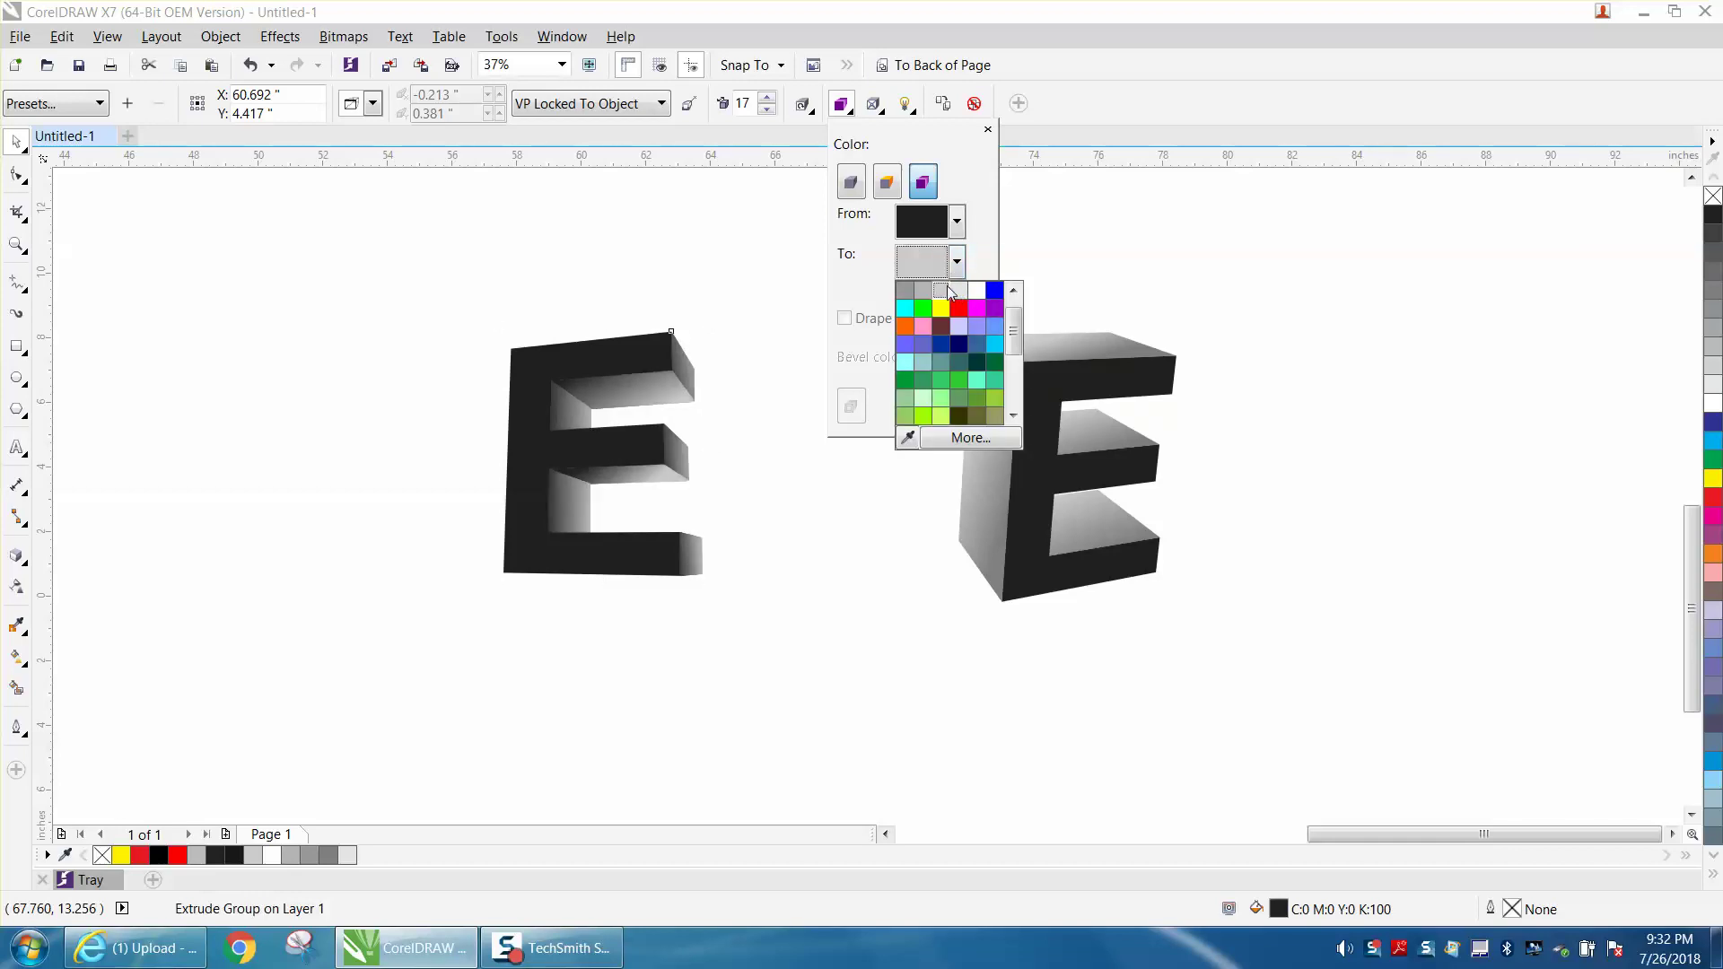
{"action": "left_click", "coordinate": [950, 290]}
{"action": "left_click", "coordinate": [956, 222]}
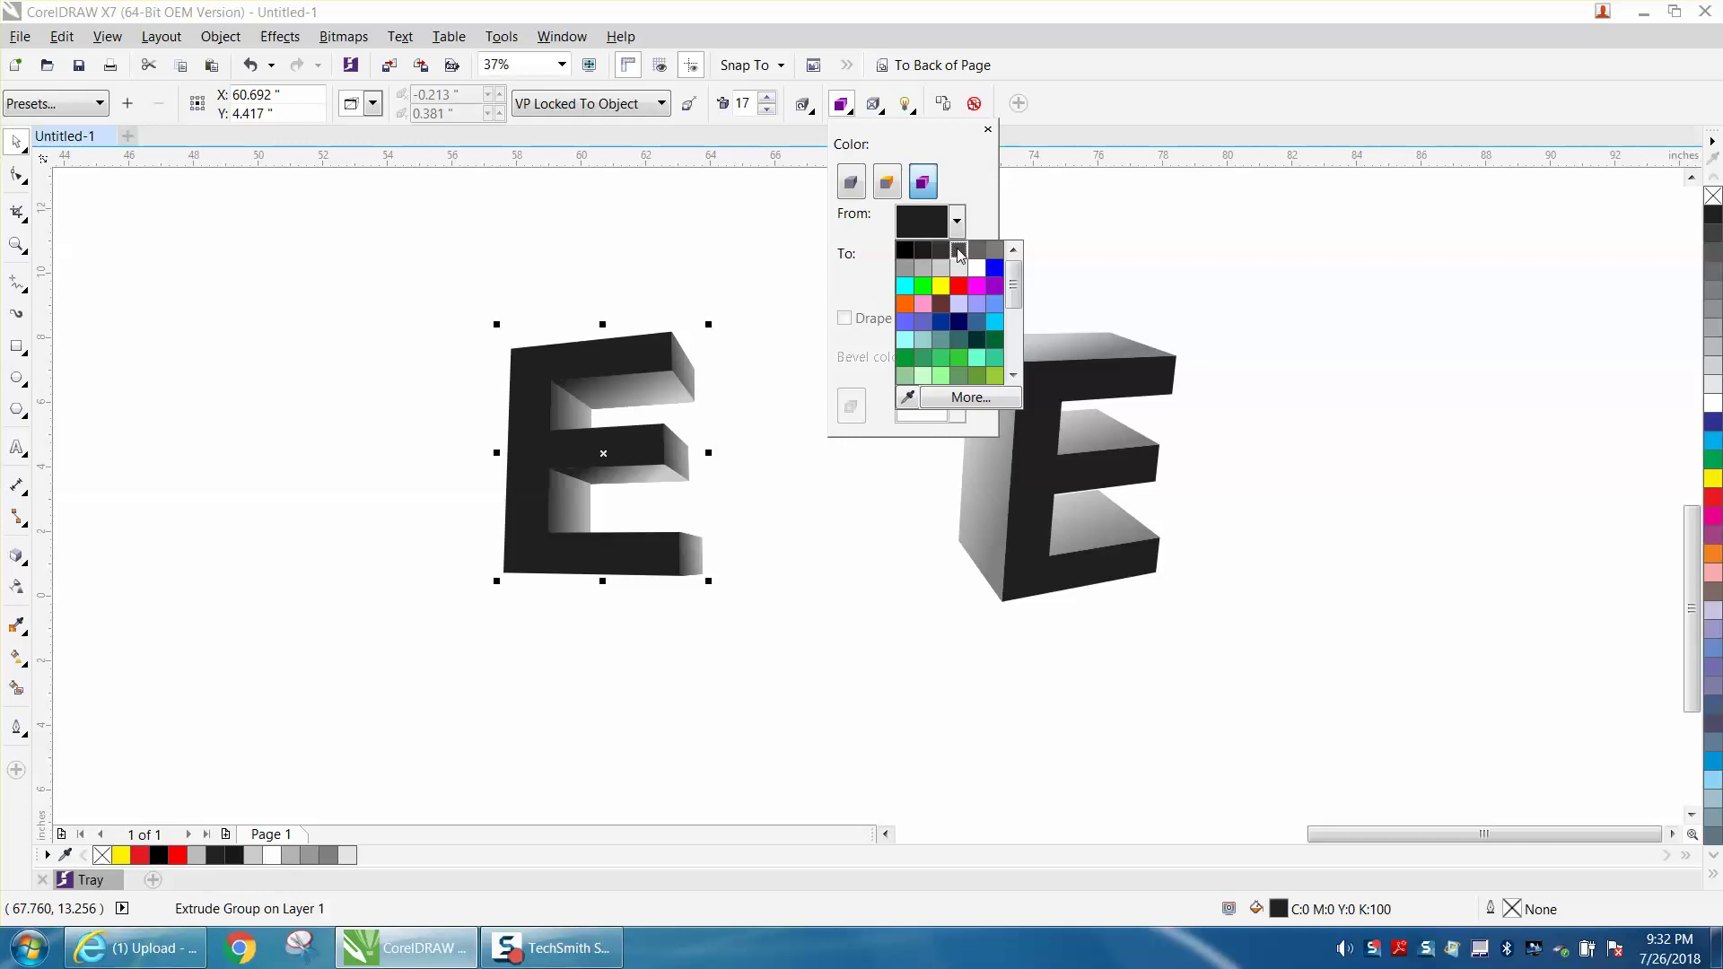
{"action": "left_click", "coordinate": [957, 250]}
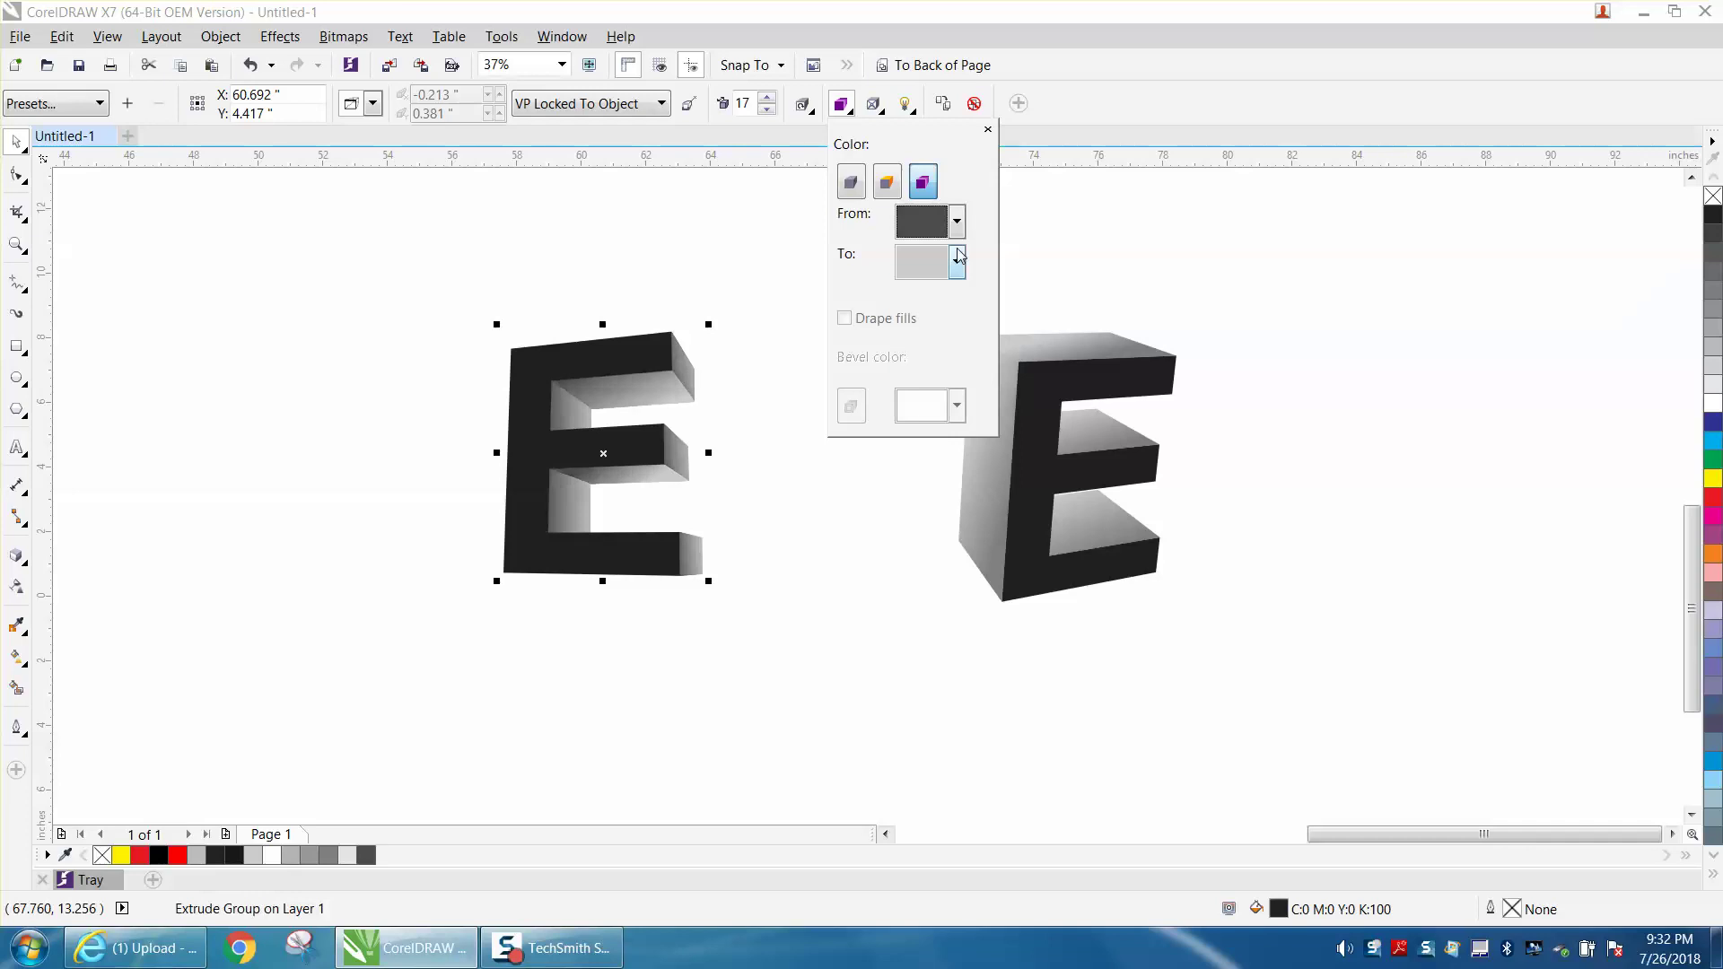
{"action": "left_click", "coordinate": [7, 158]}
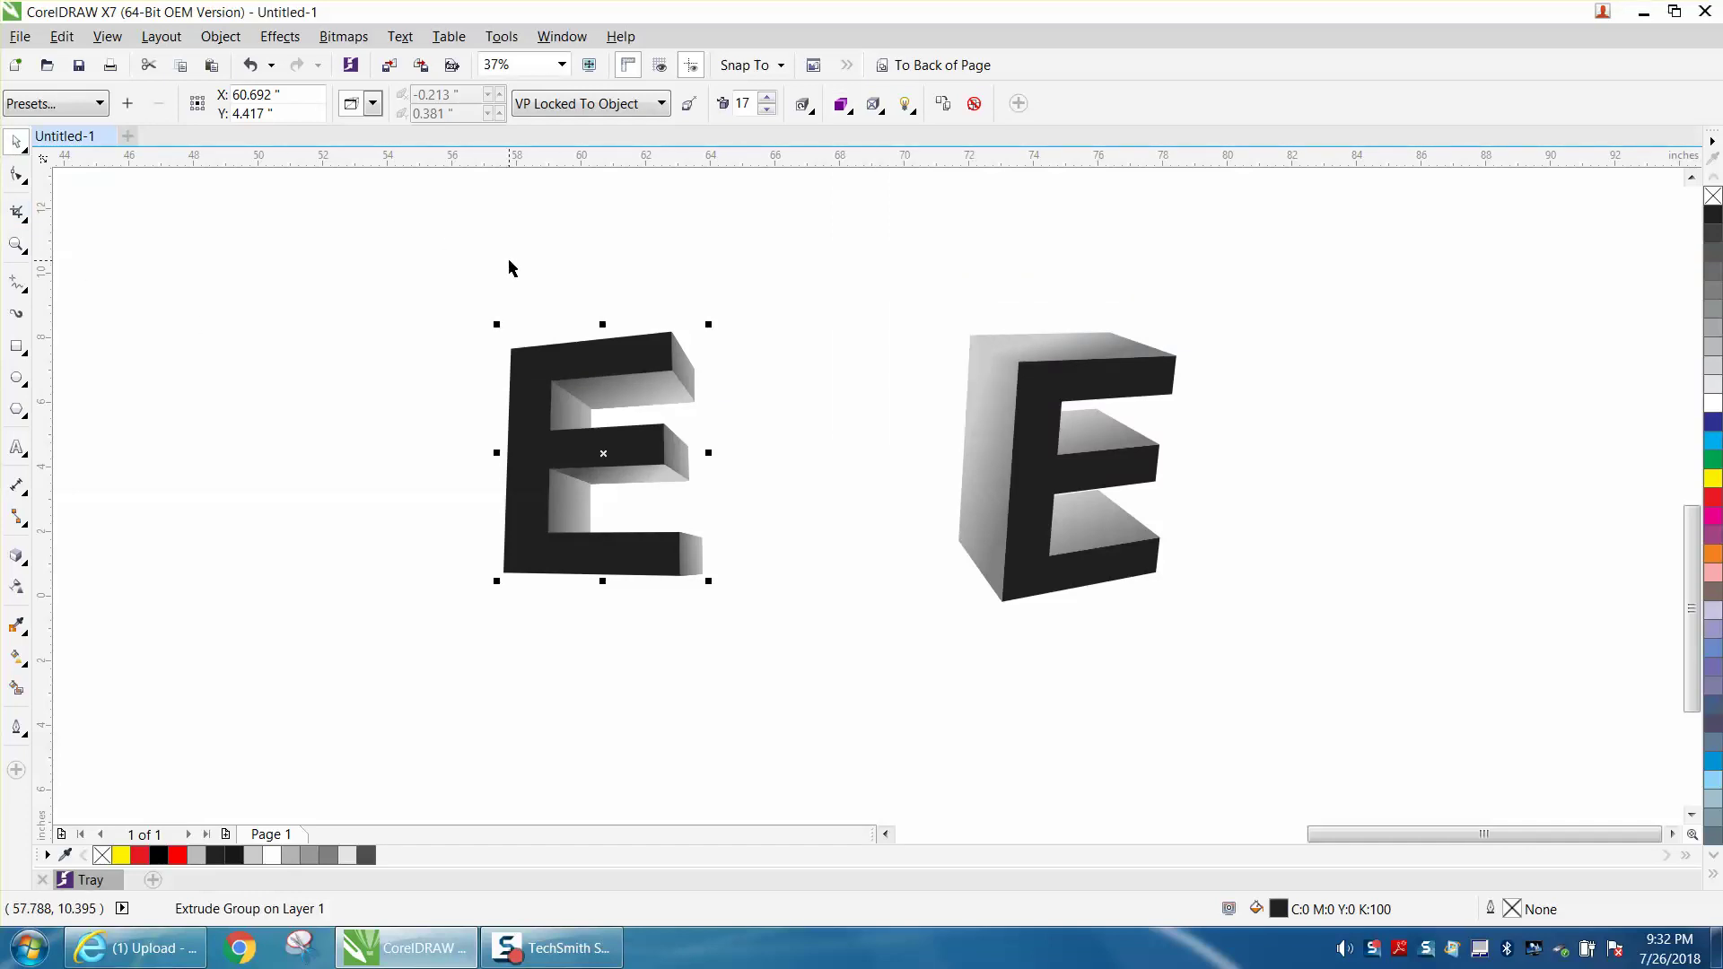
Select and delete the right-hand extruded E.
{"action": "scroll", "coordinate": [860, 314], "scroll_direction": "down", "scroll_amount": 2}
{"action": "left_click_drag", "start_coordinate": [860, 308], "coordinate": [1167, 502]}
{"action": "key", "text": "Delete"}
Centre the remaining E with P, then drag it to the page's top-left corner.
{"action": "scroll", "coordinate": [1139, 467], "scroll_direction": "down", "scroll_amount": 2}
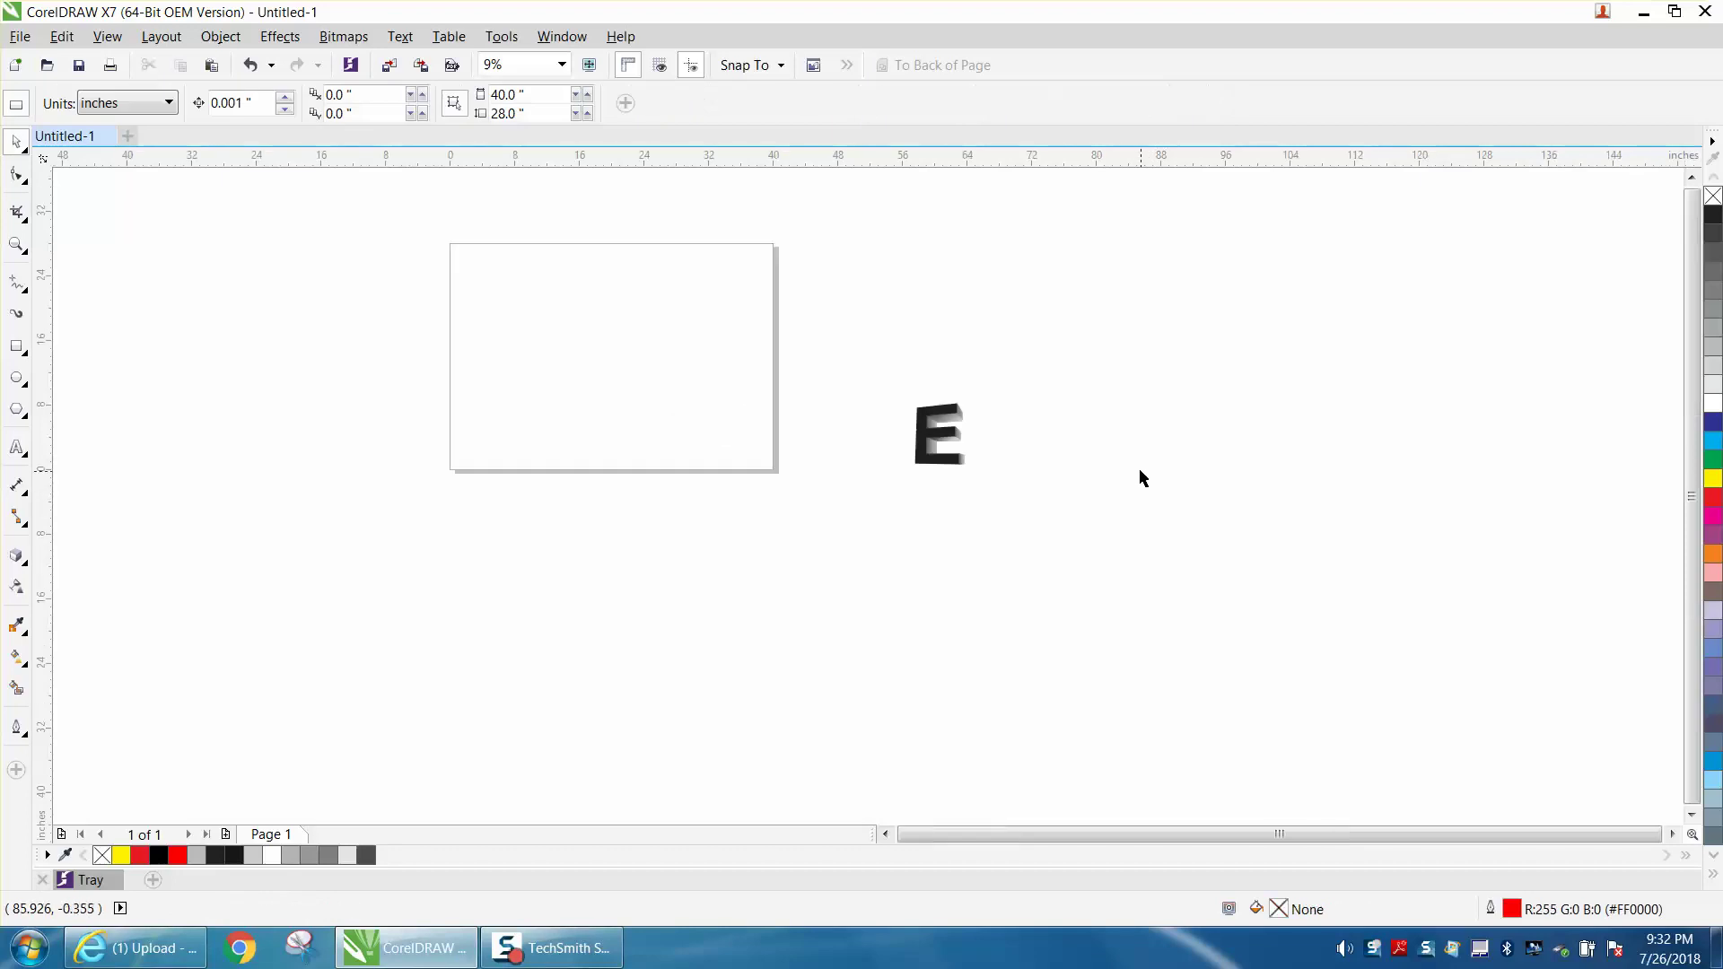
{"action": "left_click", "coordinate": [938, 440]}
{"action": "key", "text": "p"}
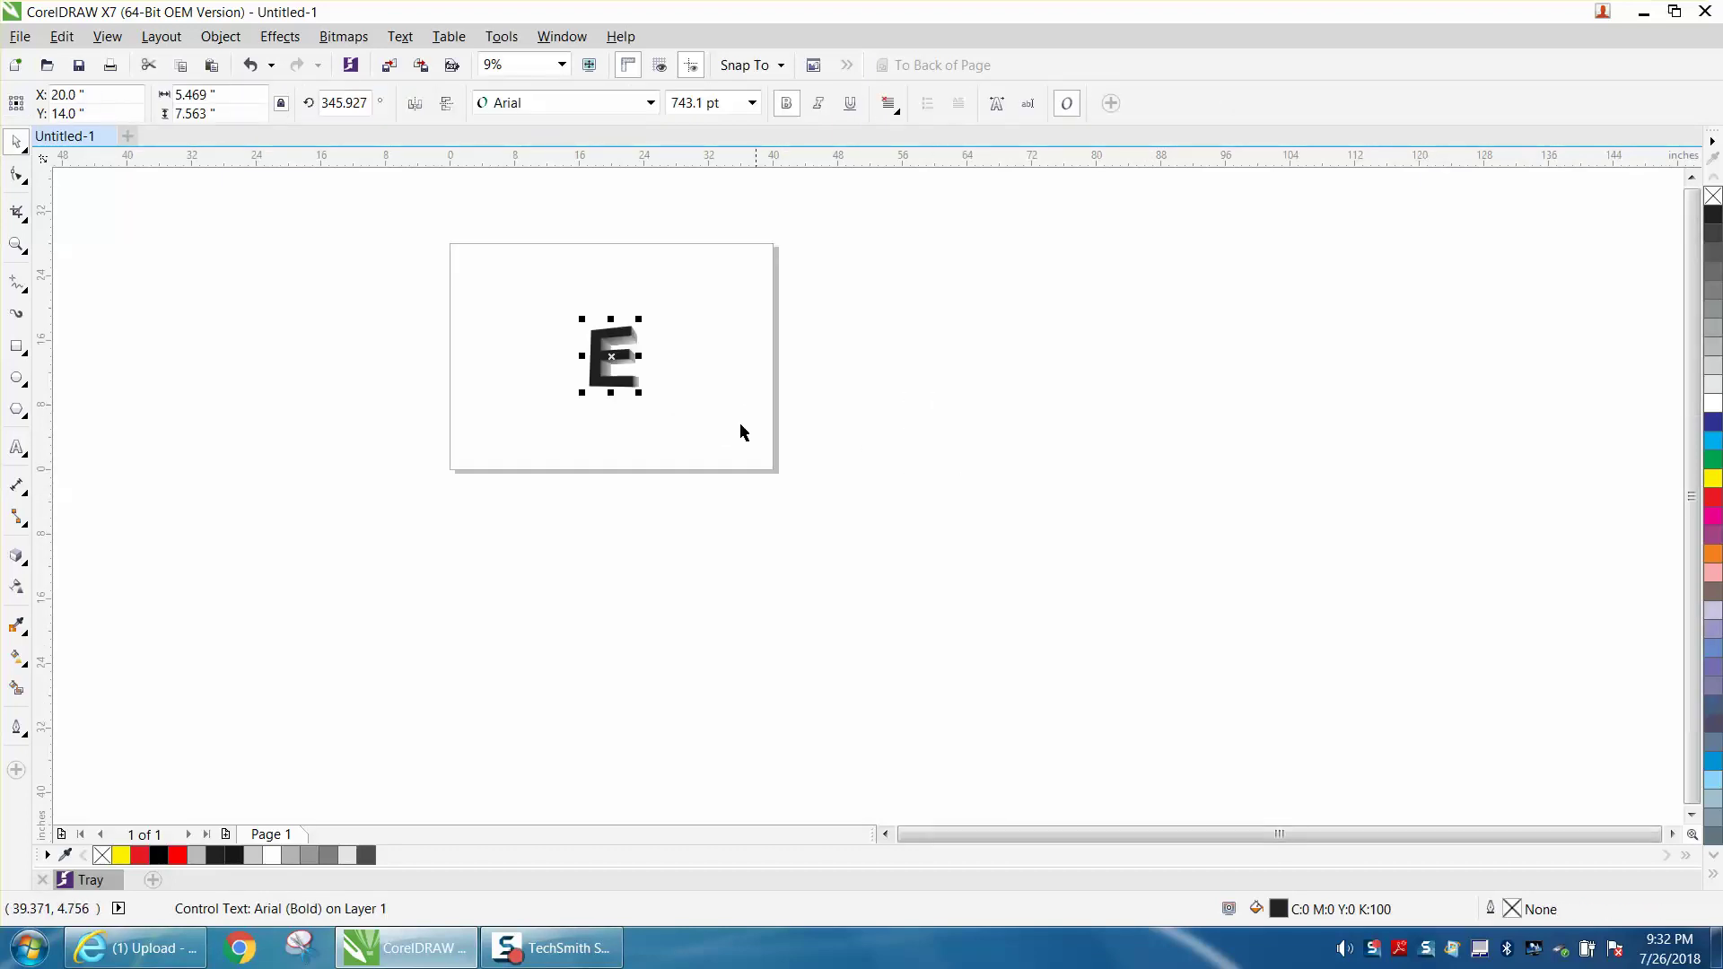
{"action": "left_click_drag", "start_coordinate": [613, 359], "coordinate": [483, 282]}
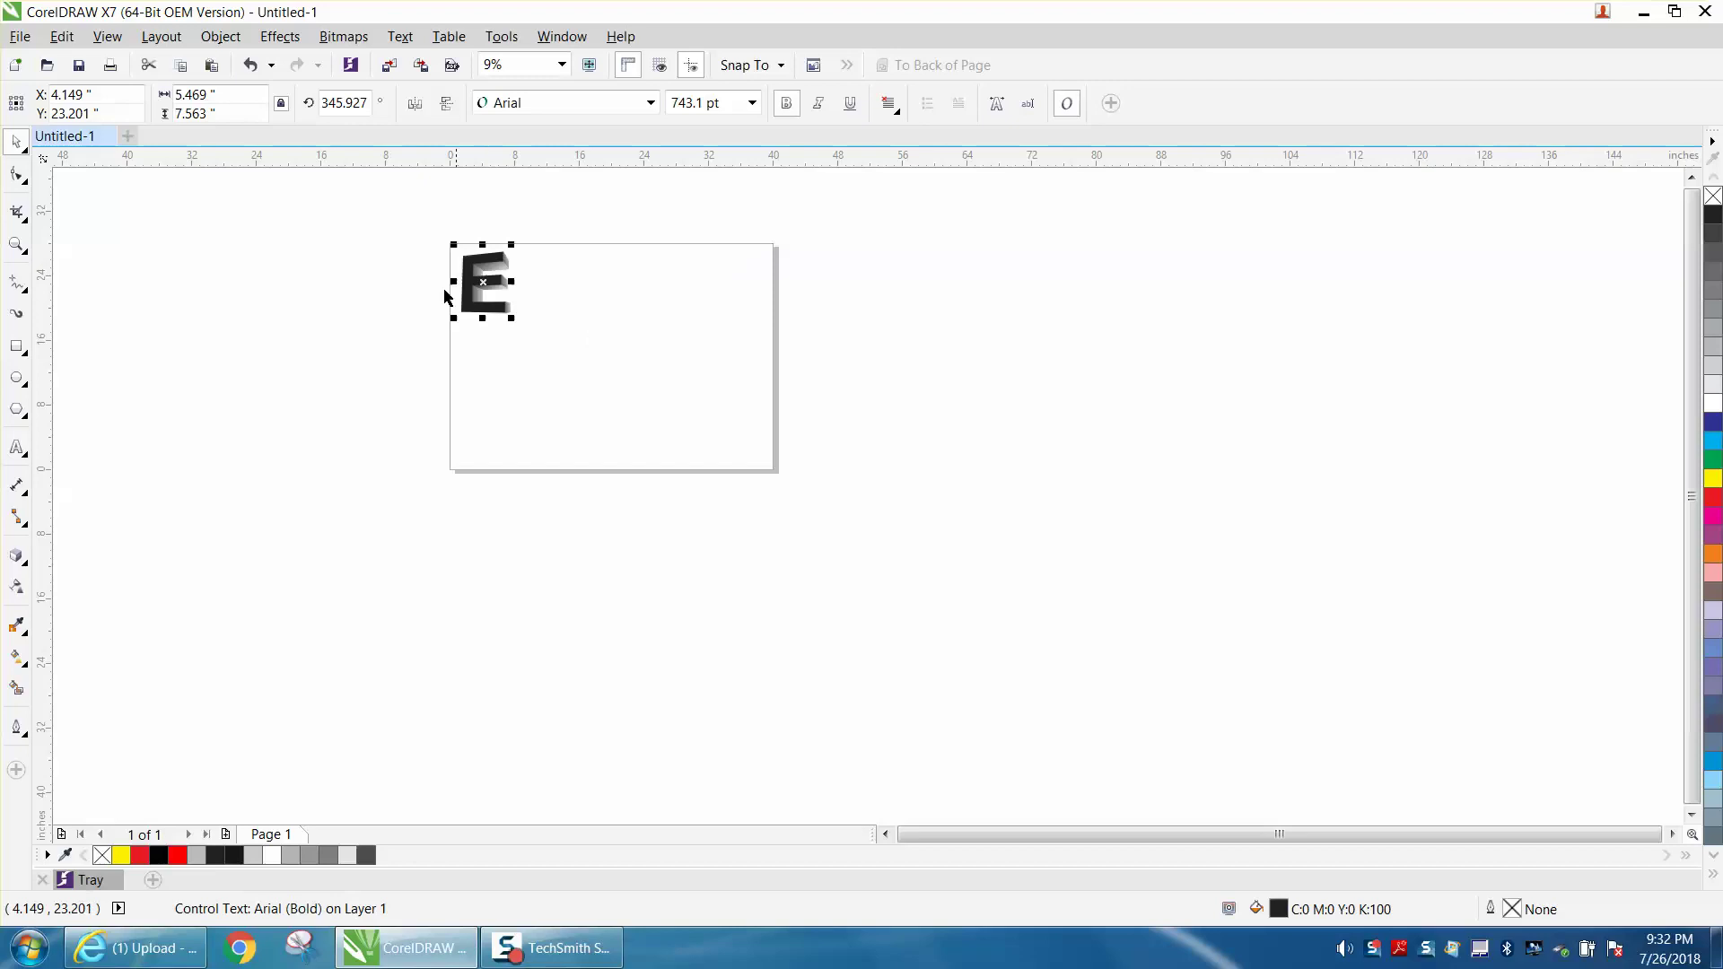
Zoom in with a marquee on the extruded E at the page's top-left.
{"action": "left_click", "coordinate": [16, 244]}
{"action": "left_click_drag", "start_coordinate": [420, 233], "coordinate": [715, 381]}
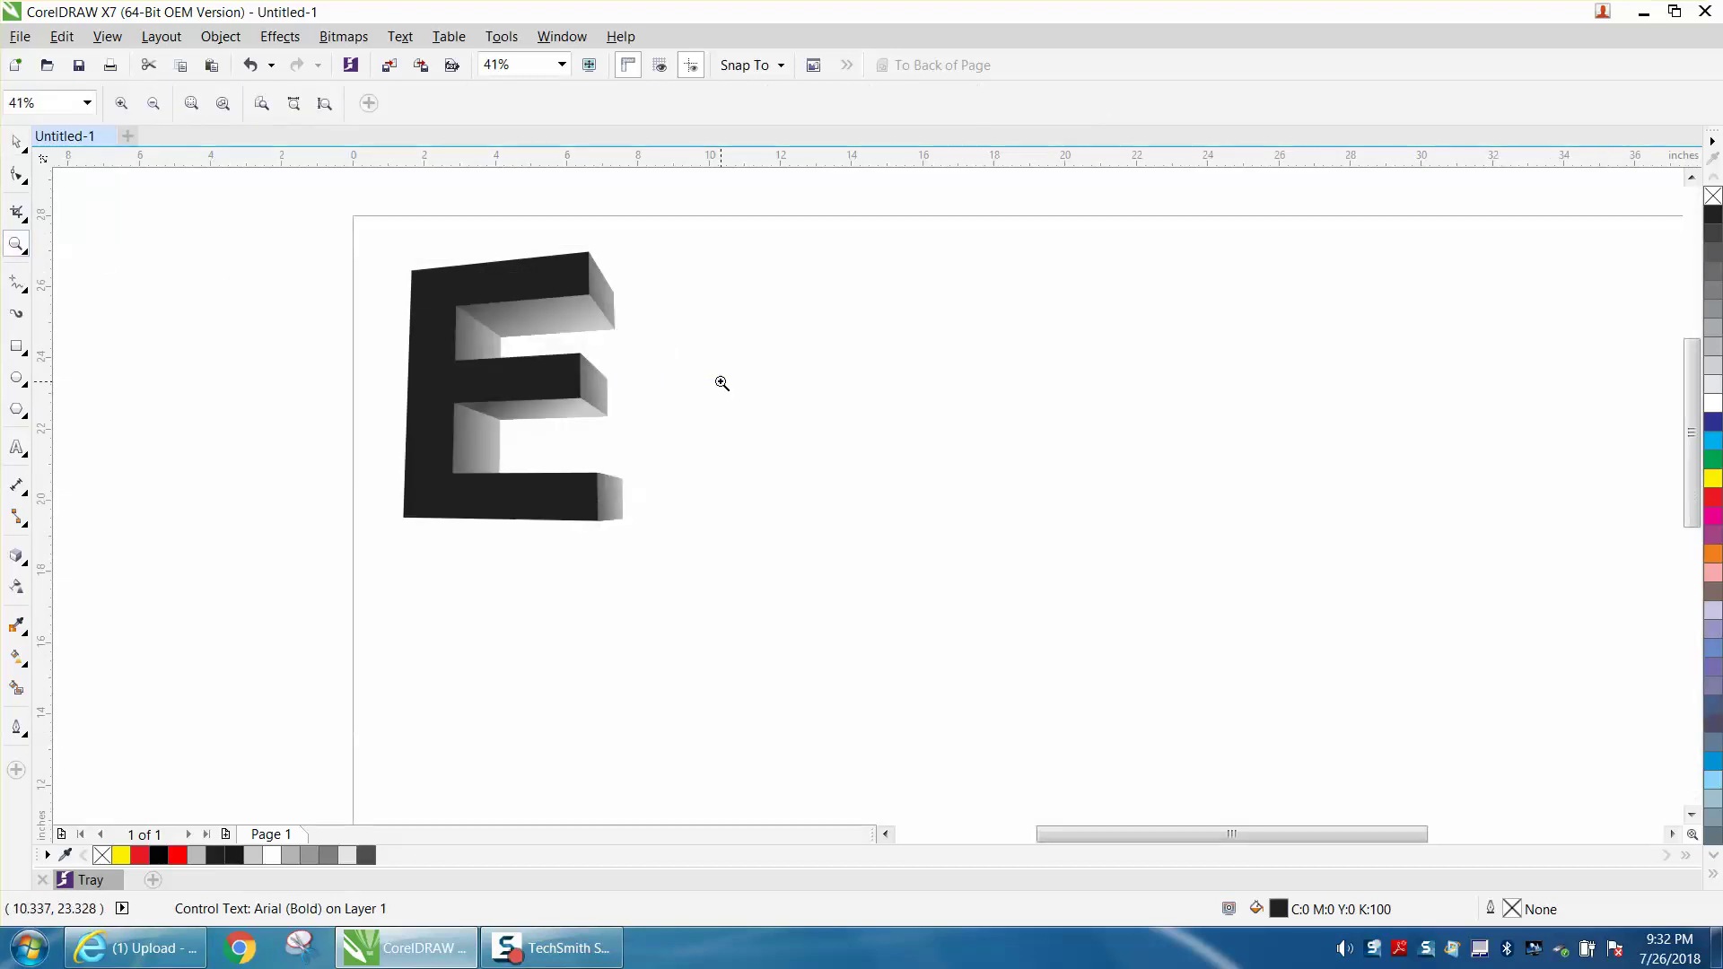
{"action": "left_click", "coordinate": [16, 141]}
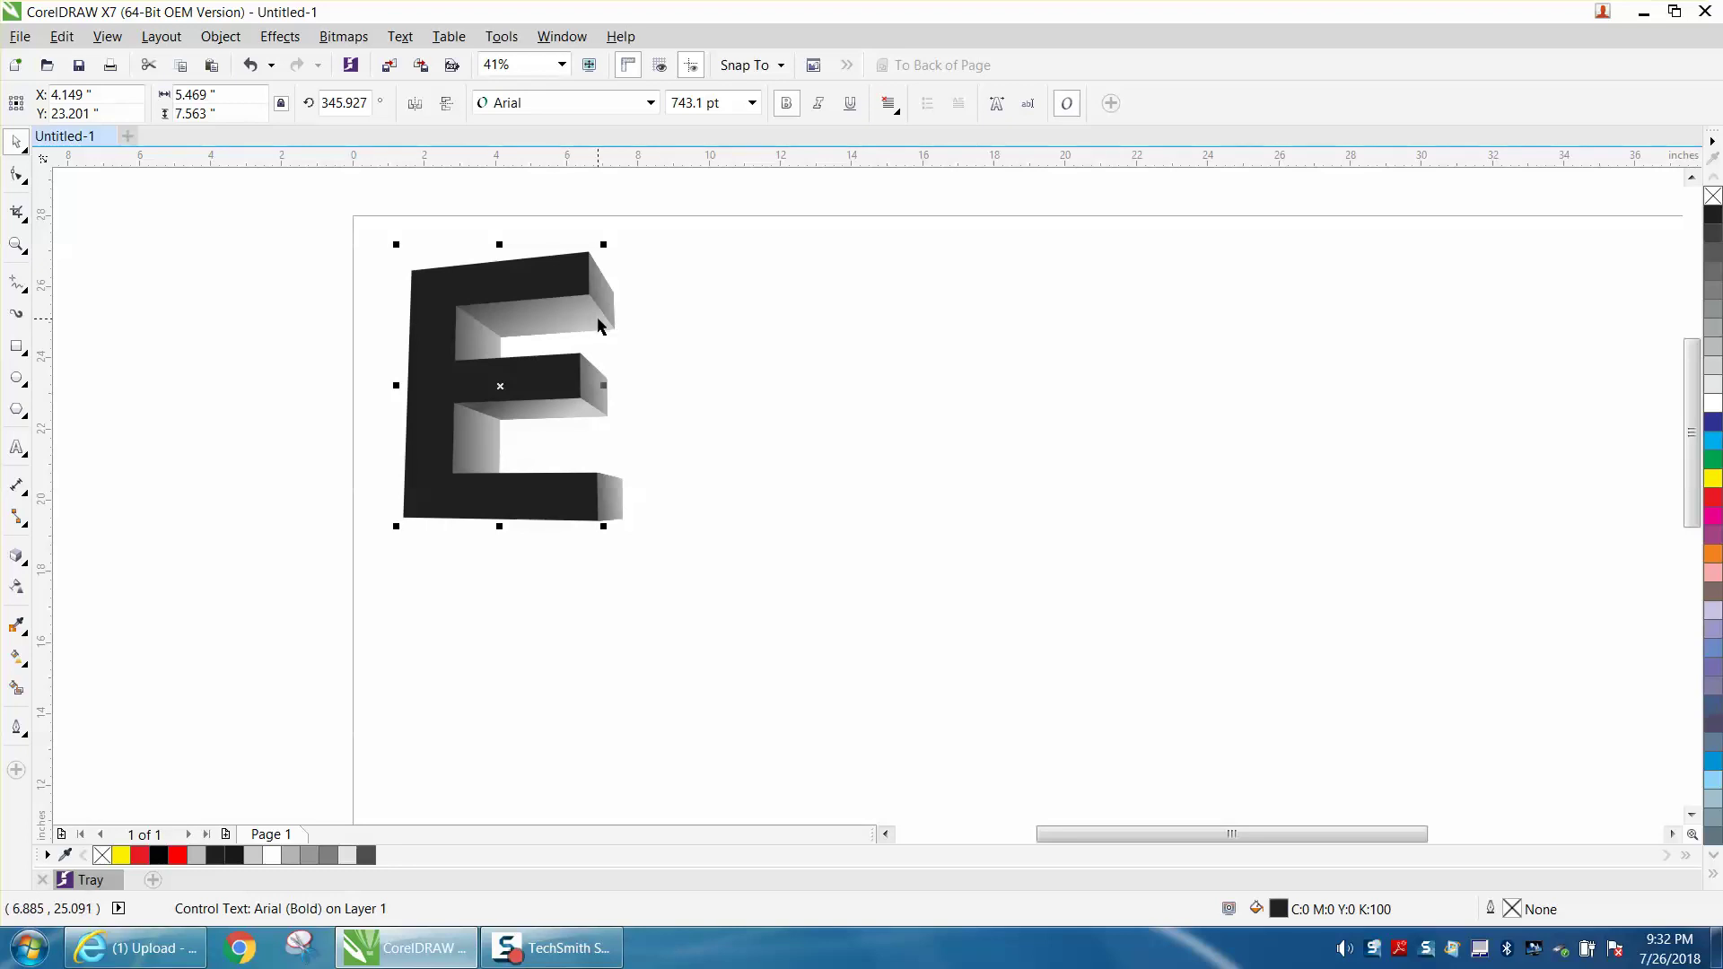
{"action": "left_click", "coordinate": [239, 40]}
Select the whole extruded E and apply Break Extrude Group Apart, then deselect.
{"action": "left_click", "coordinate": [84, 201]}
{"action": "left_click_drag", "start_coordinate": [342, 213], "coordinate": [743, 550]}
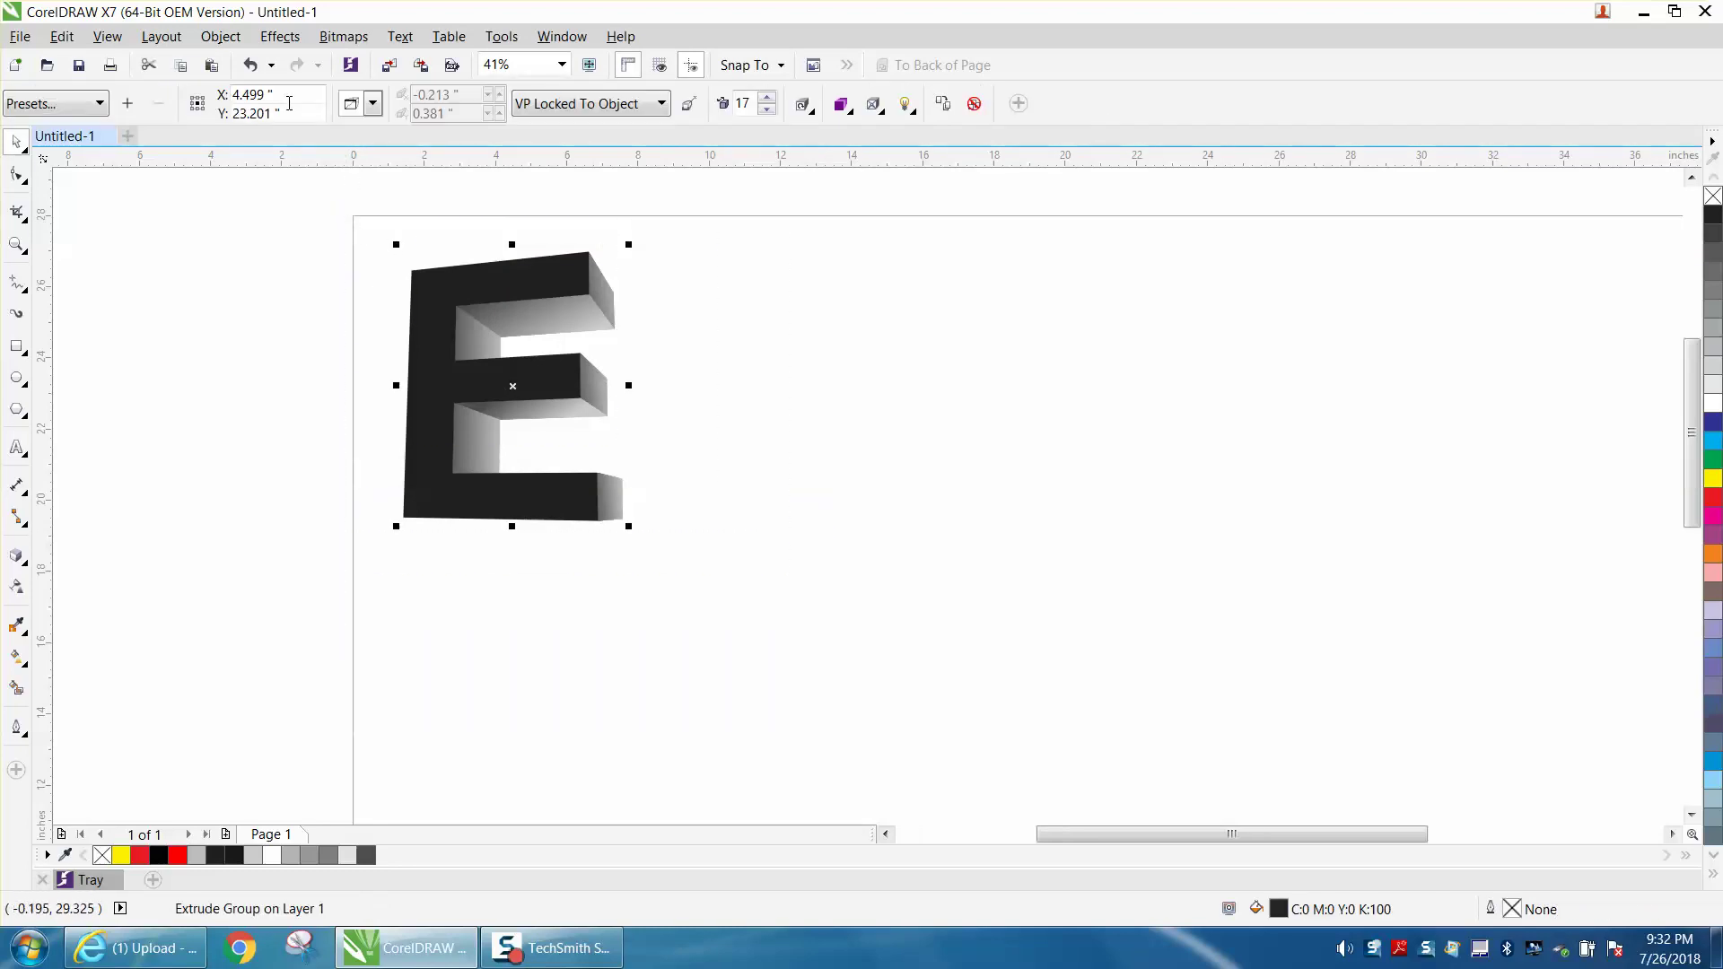
{"action": "left_click", "coordinate": [222, 38]}
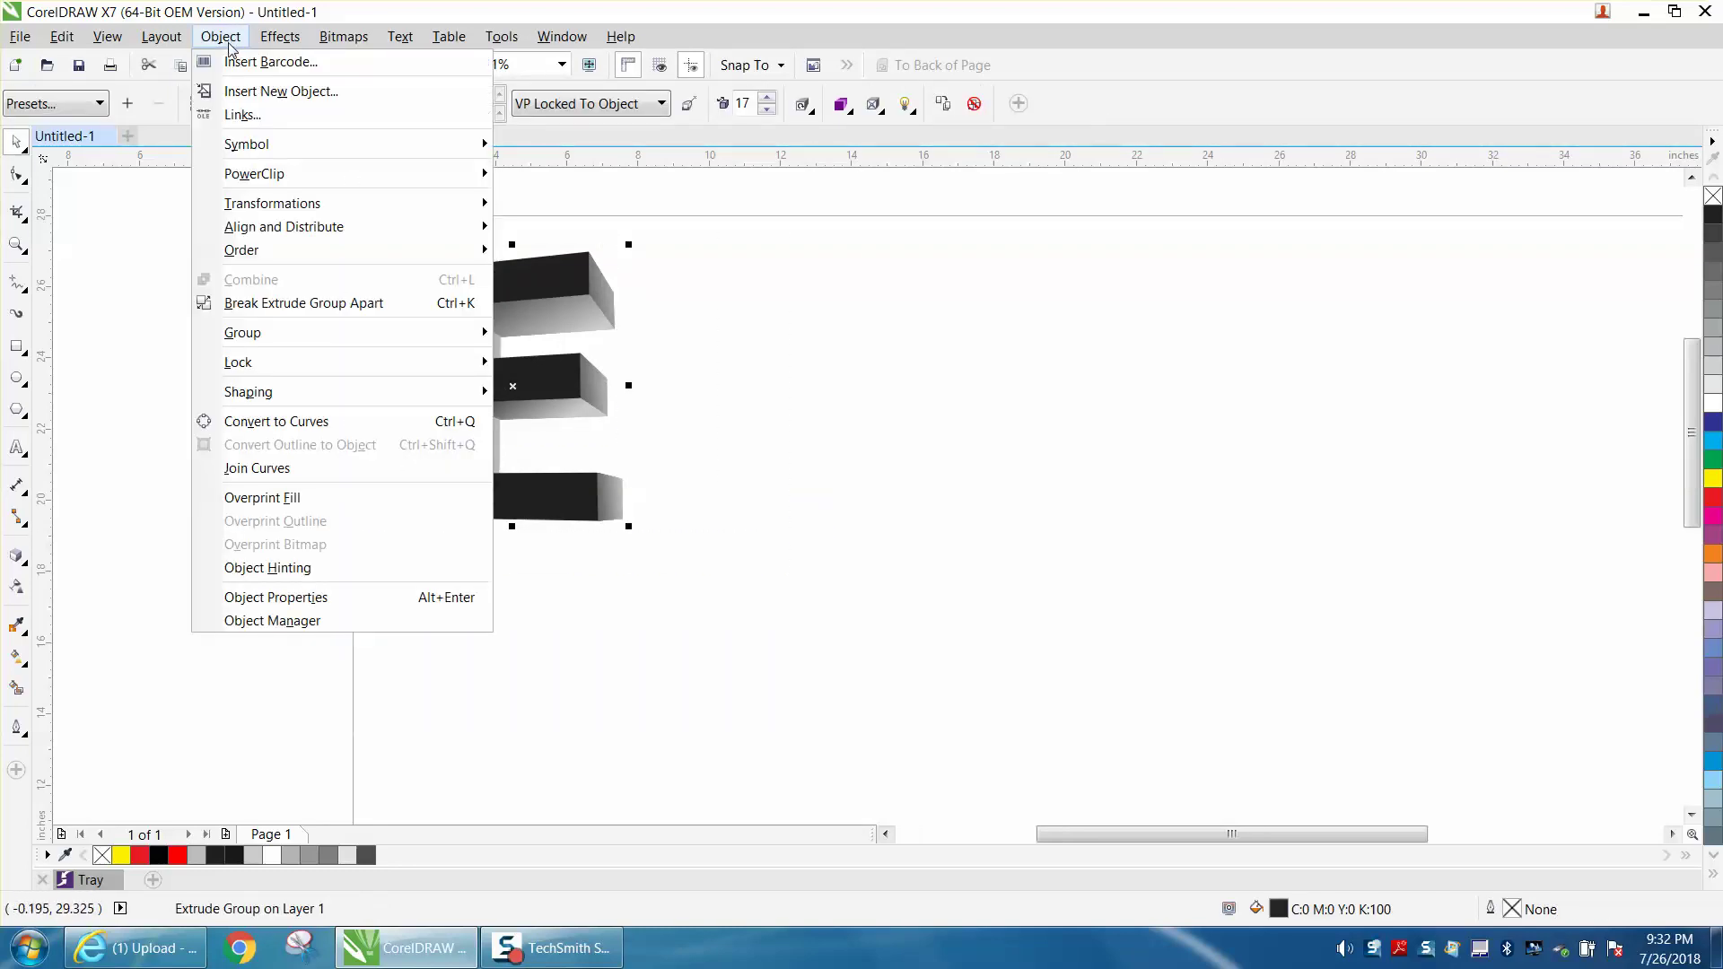
{"action": "left_click", "coordinate": [301, 307]}
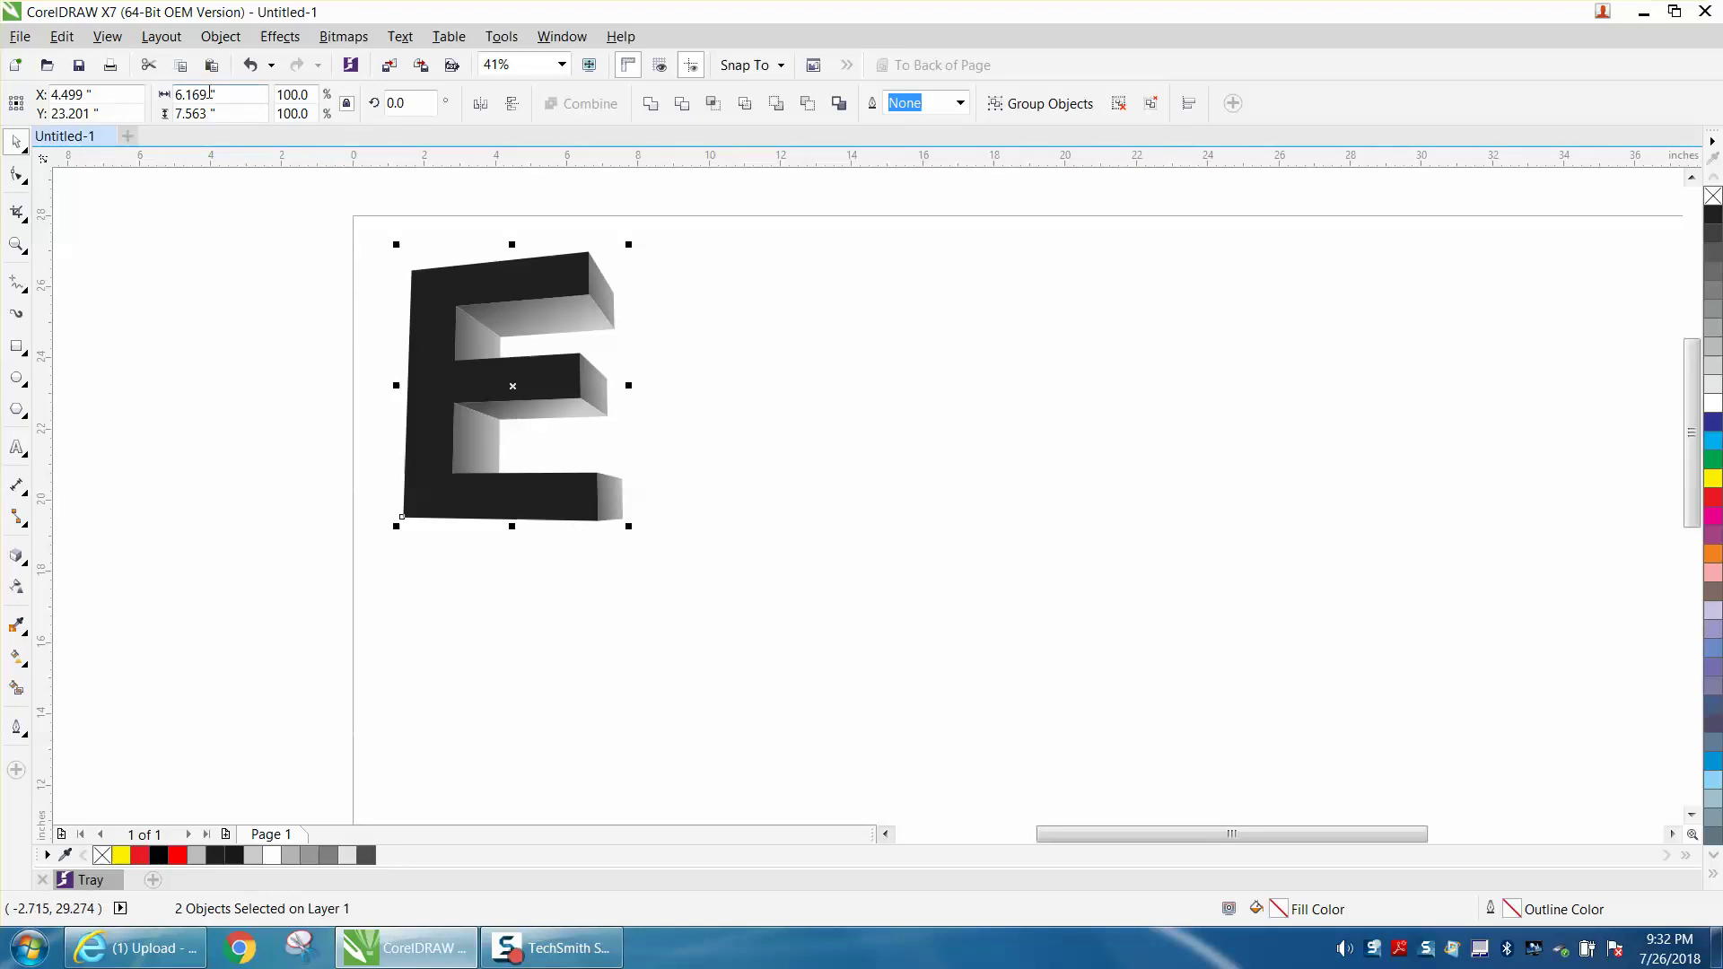
{"action": "left_click", "coordinate": [352, 182]}
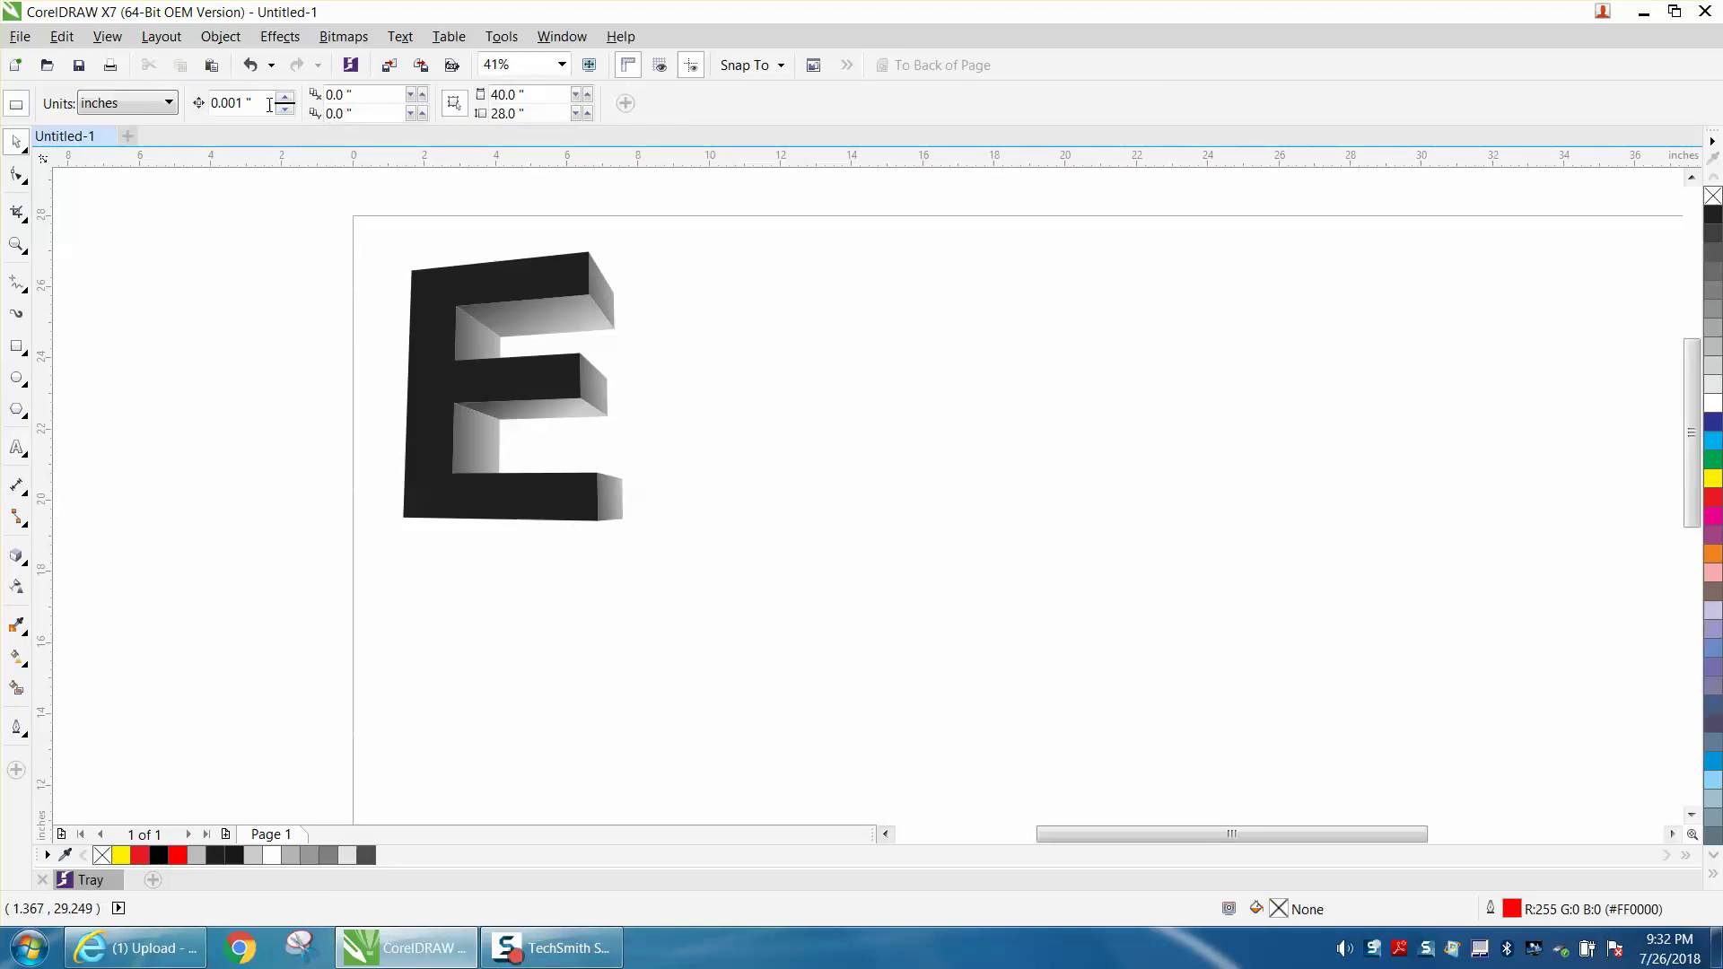
Set the nudge distance to 8 and nudge the shaded side group 8 inches left.
{"action": "left_click", "coordinate": [227, 103]}
{"action": "type", "text": "8"}
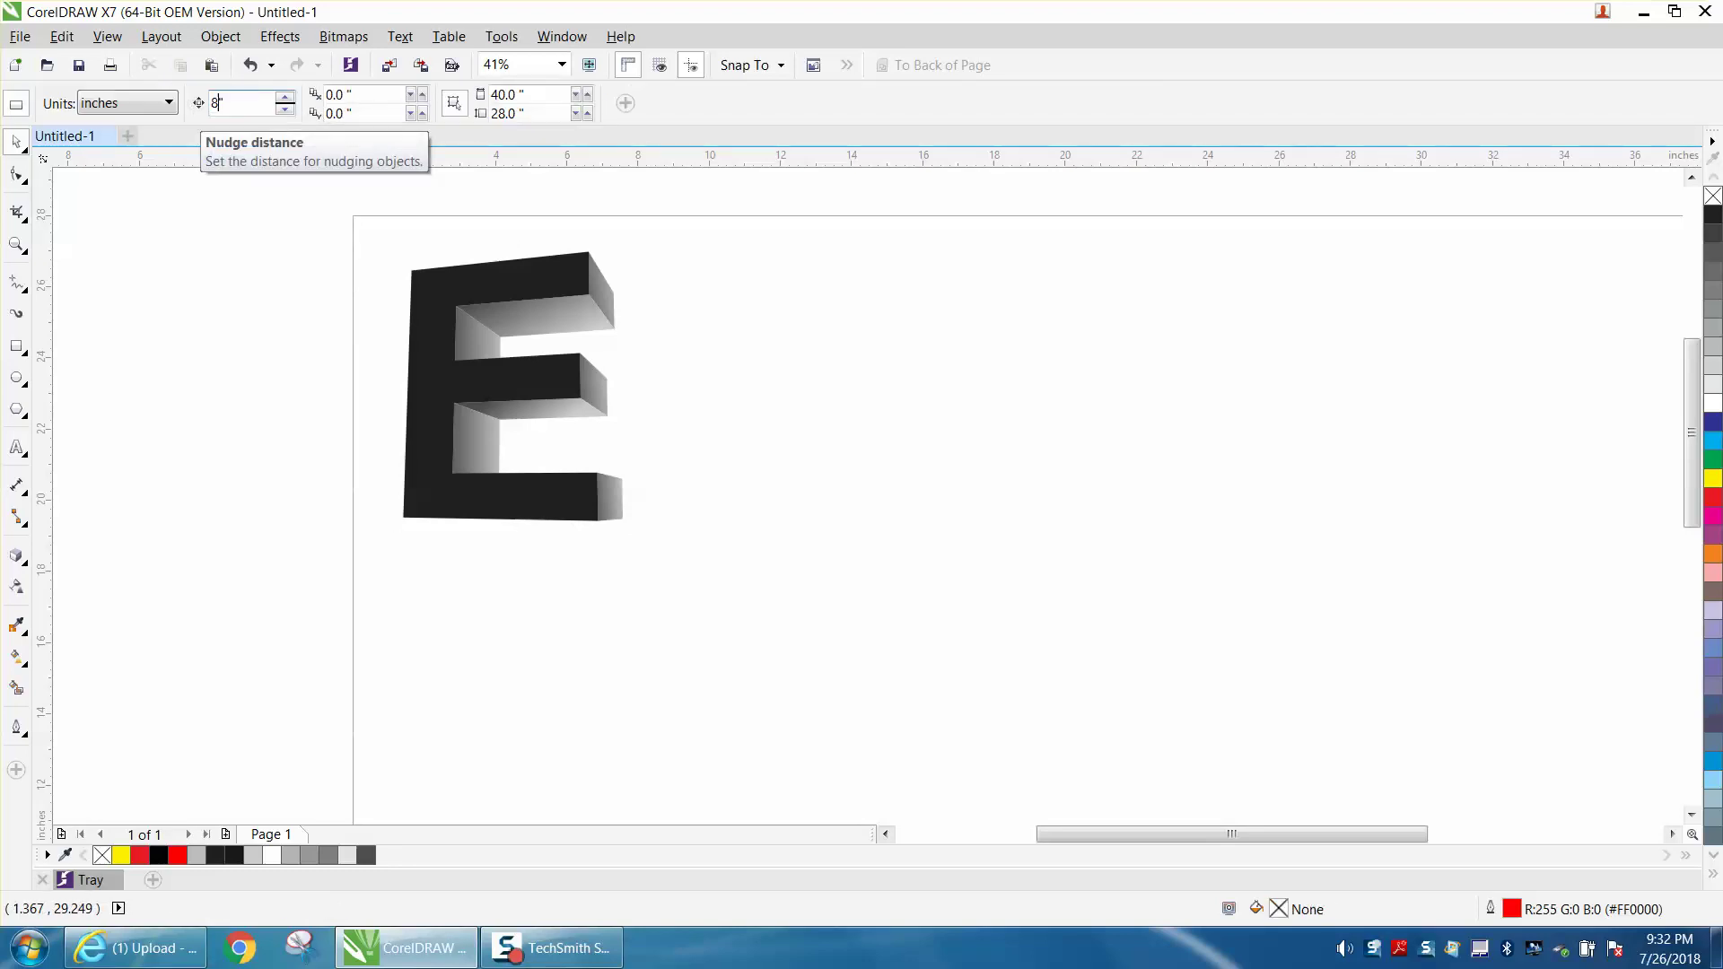
{"action": "left_click", "coordinate": [563, 321]}
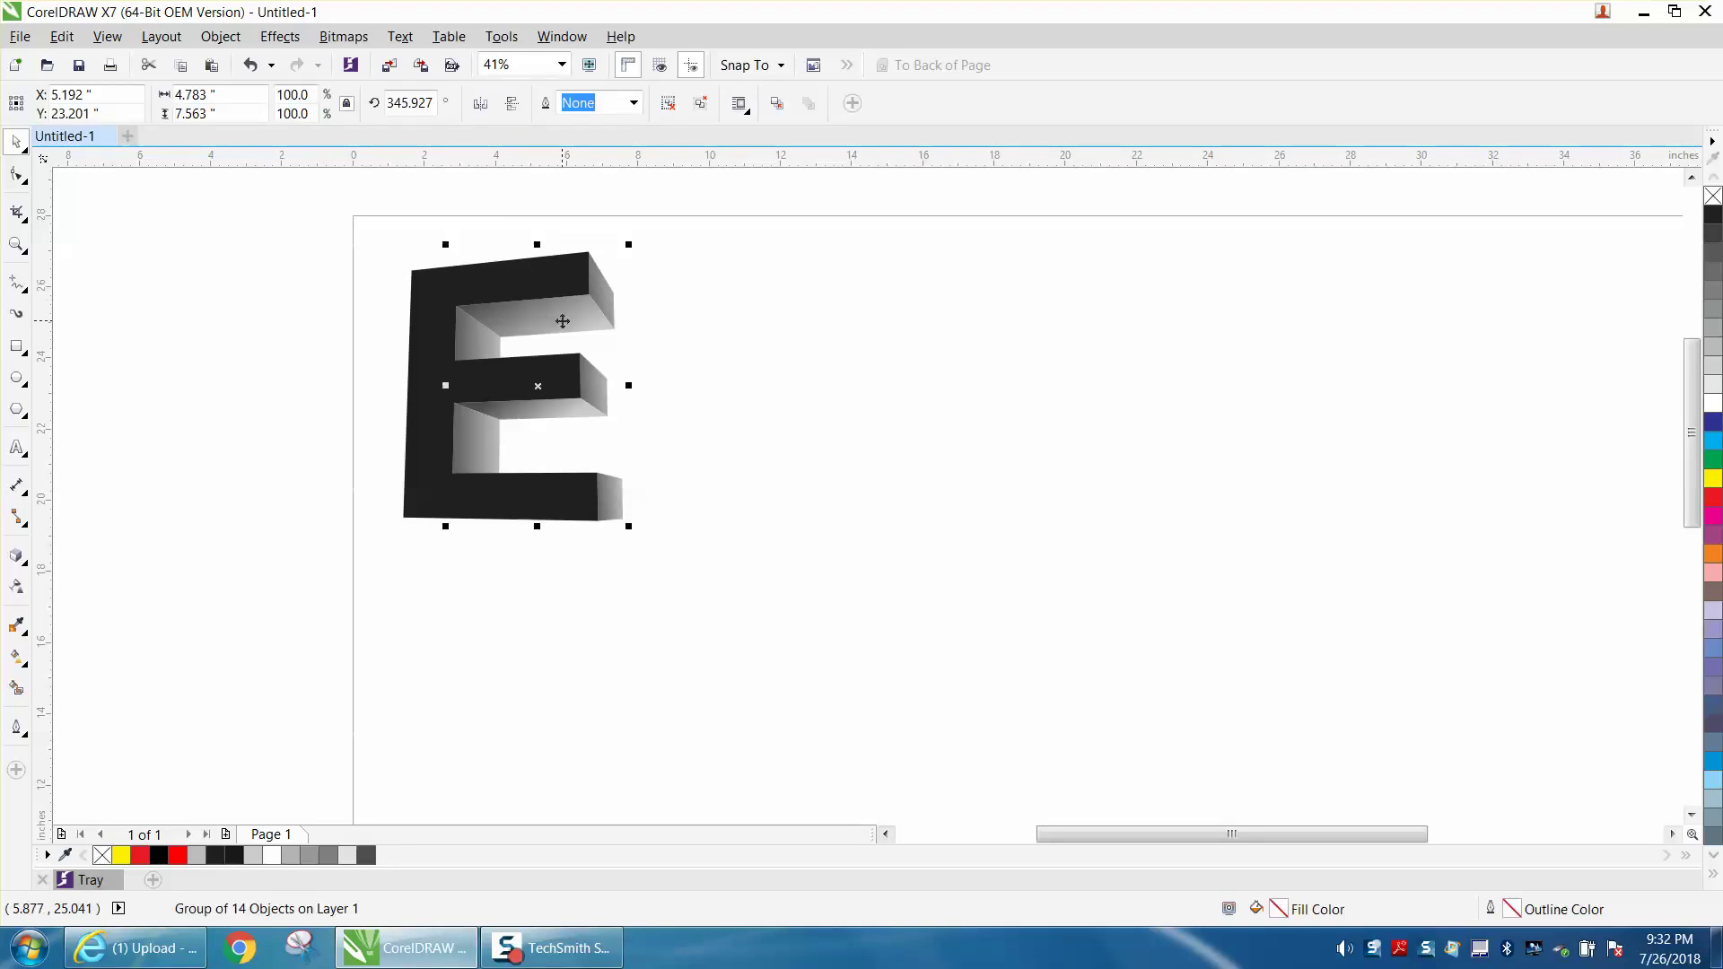
{"action": "key", "text": "Left"}
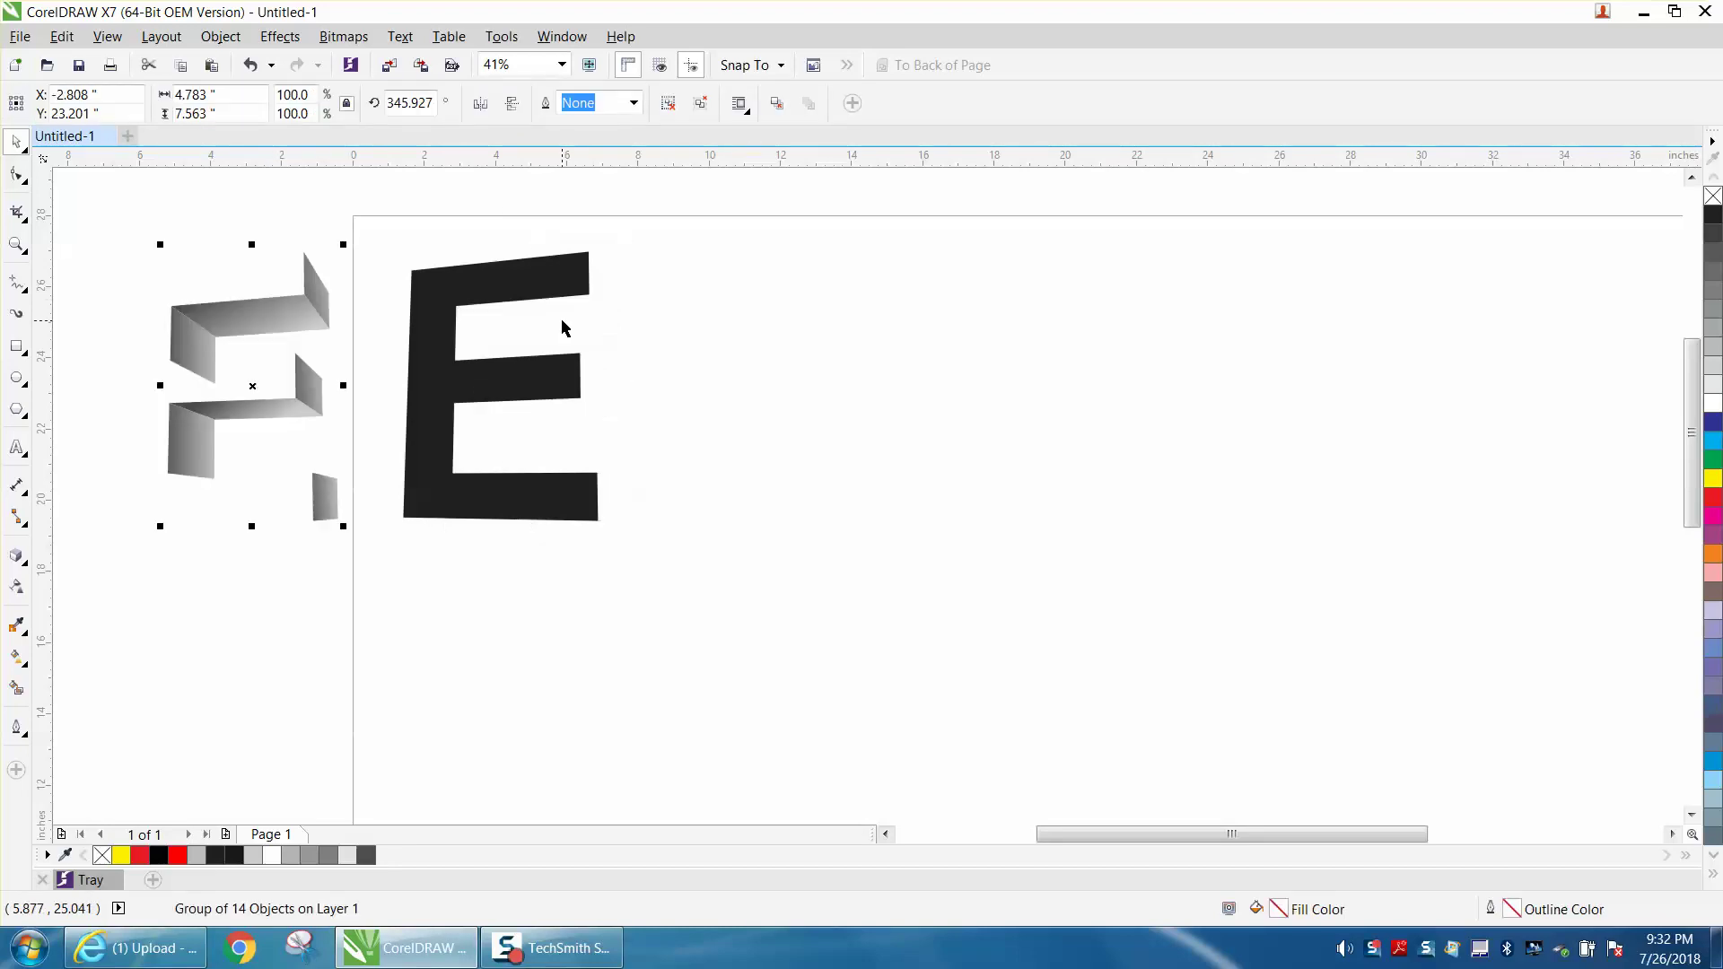
Clear the black E face away and bring the gray sides group back onto the page.
{"action": "left_click", "coordinate": [516, 387]}
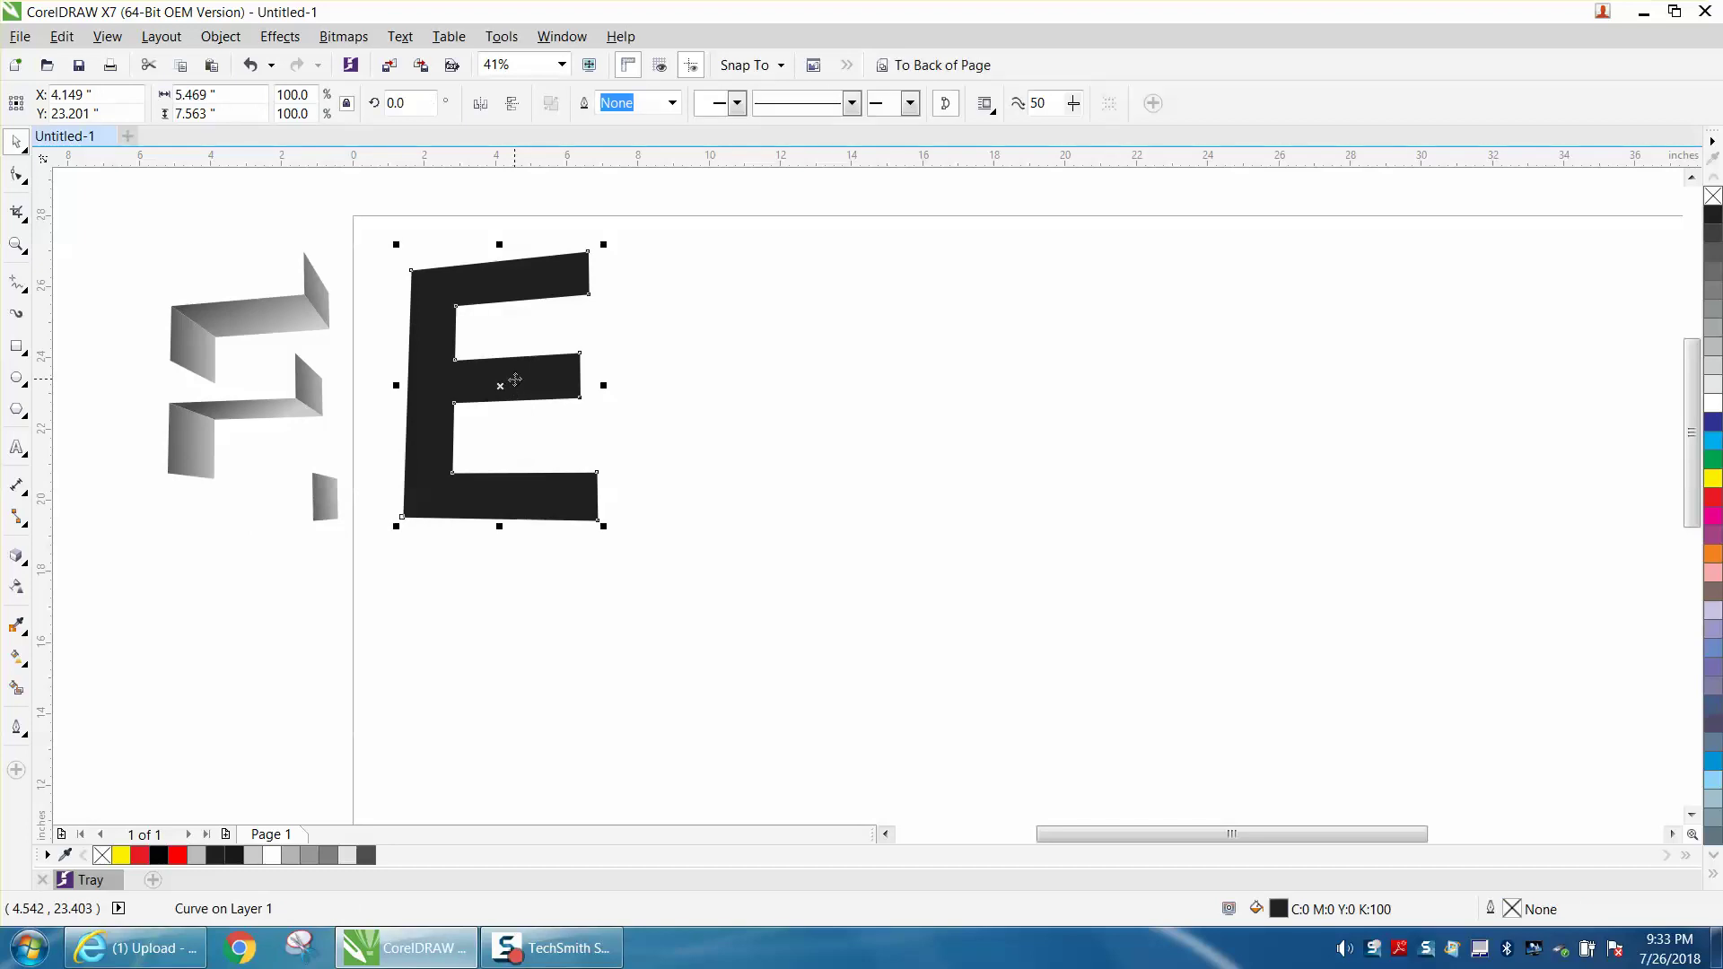
{"action": "key", "text": "Delete"}
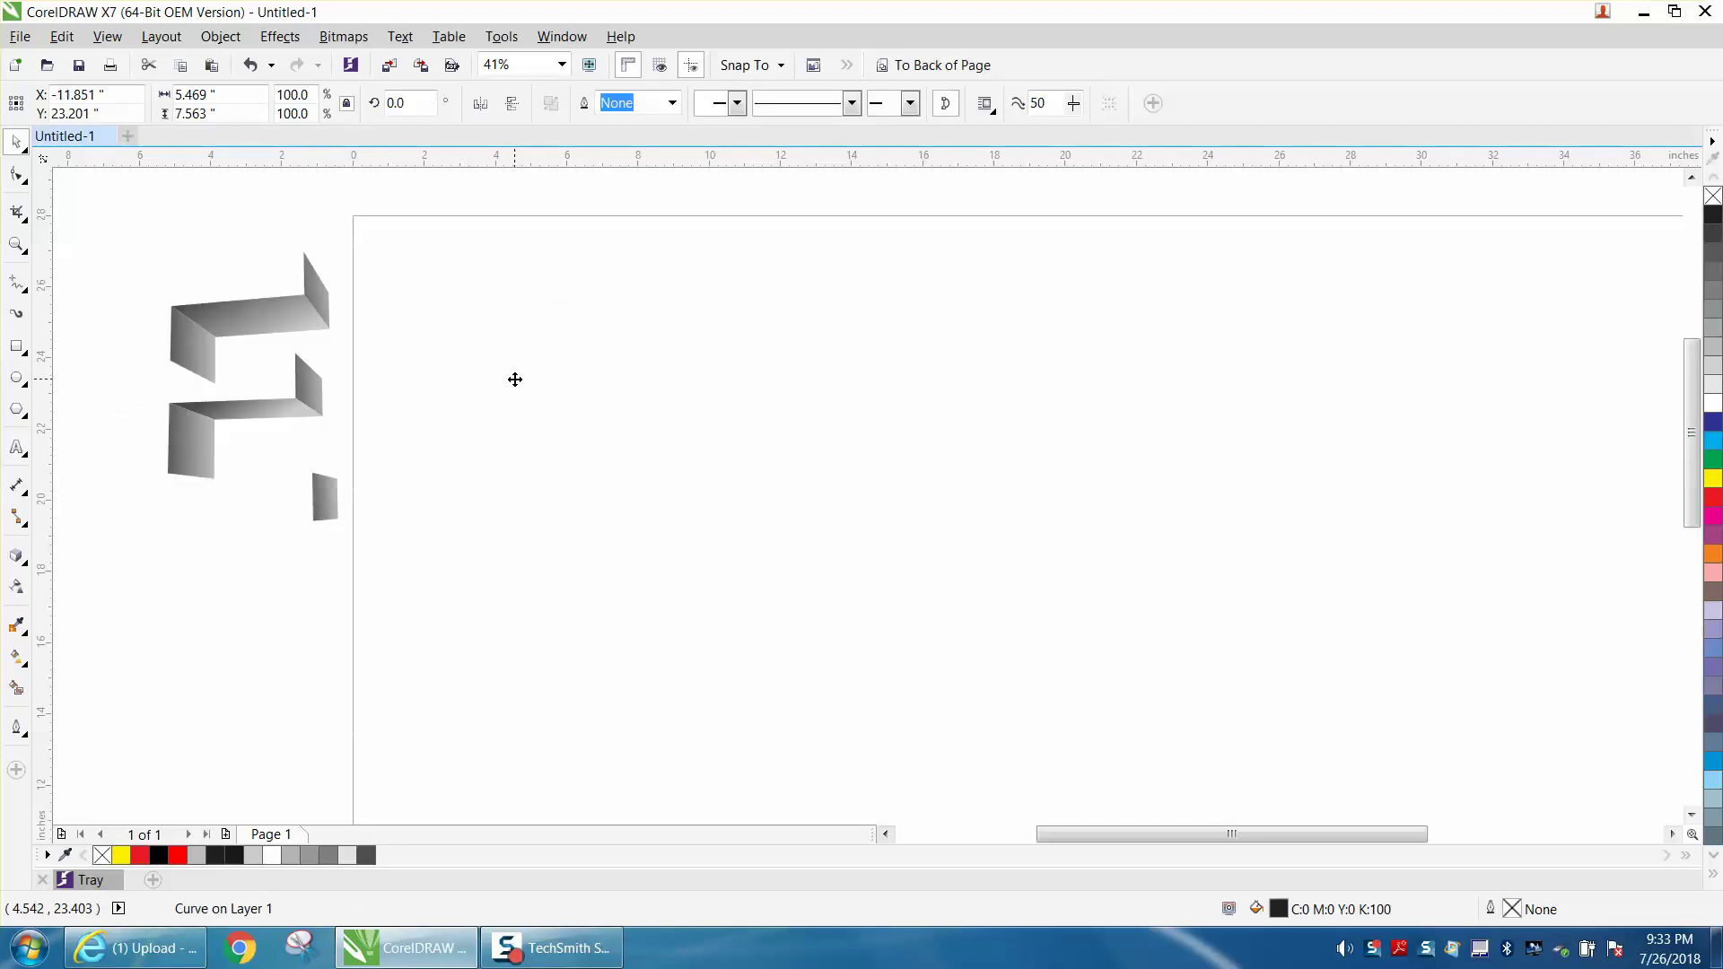
{"action": "left_click", "coordinate": [318, 378]}
{"action": "key", "text": "ctrl+z"}
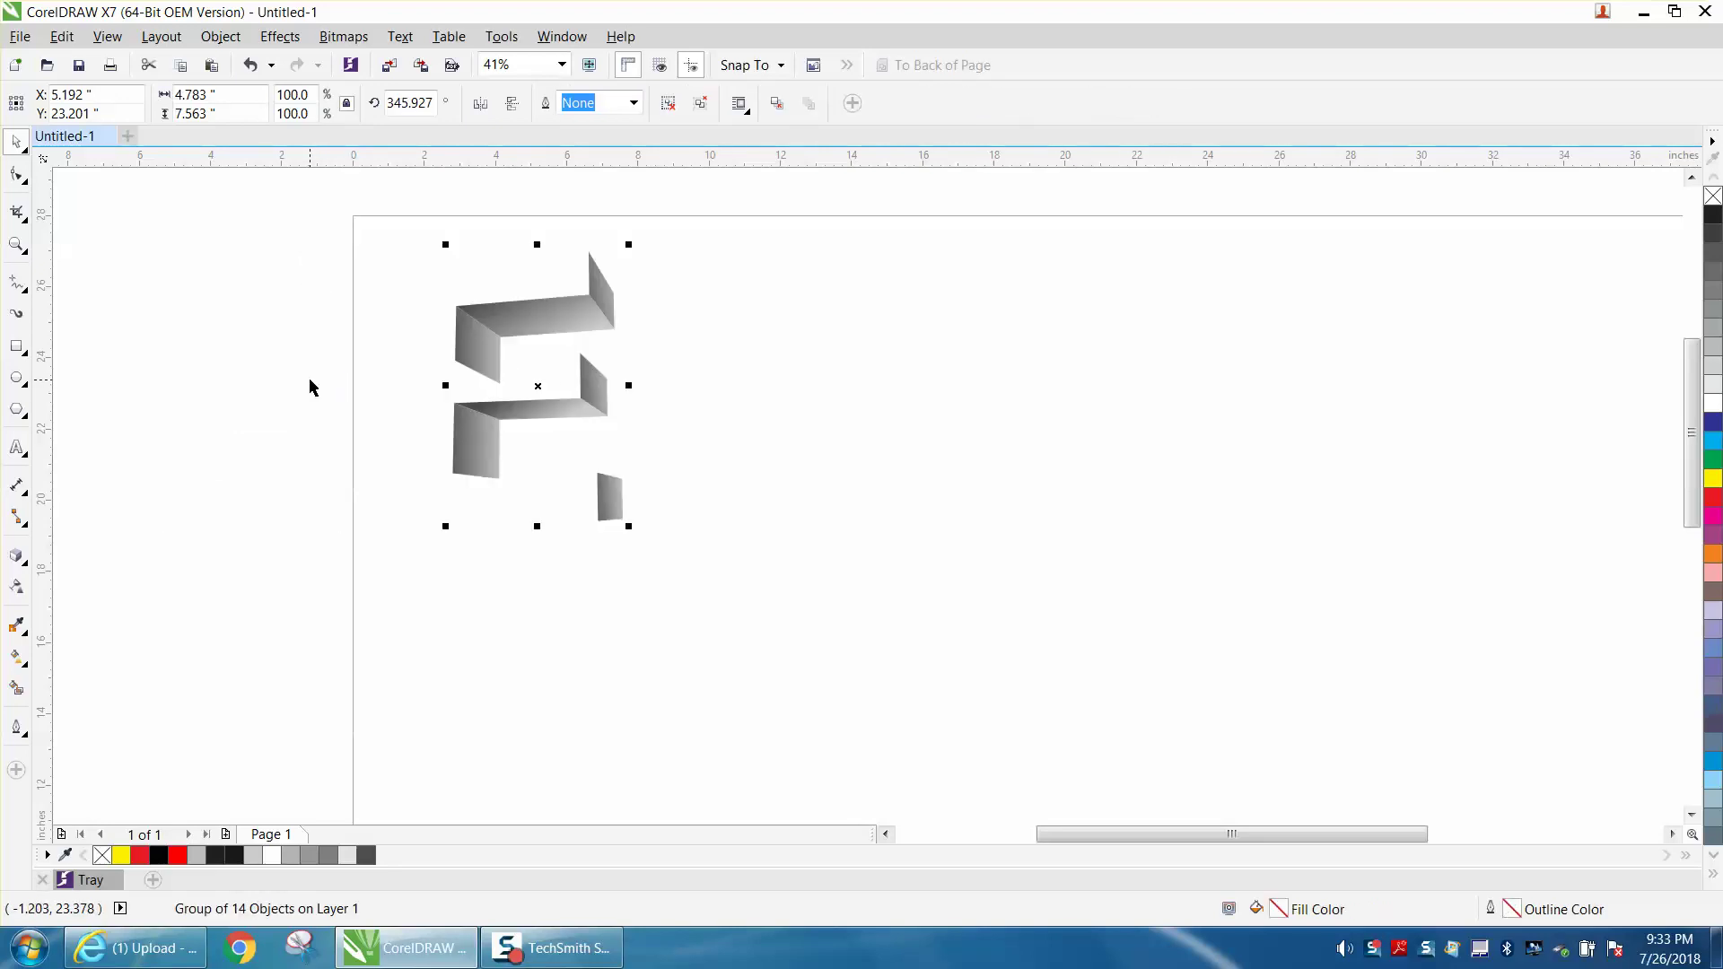
{"action": "left_click", "coordinate": [84, 404]}
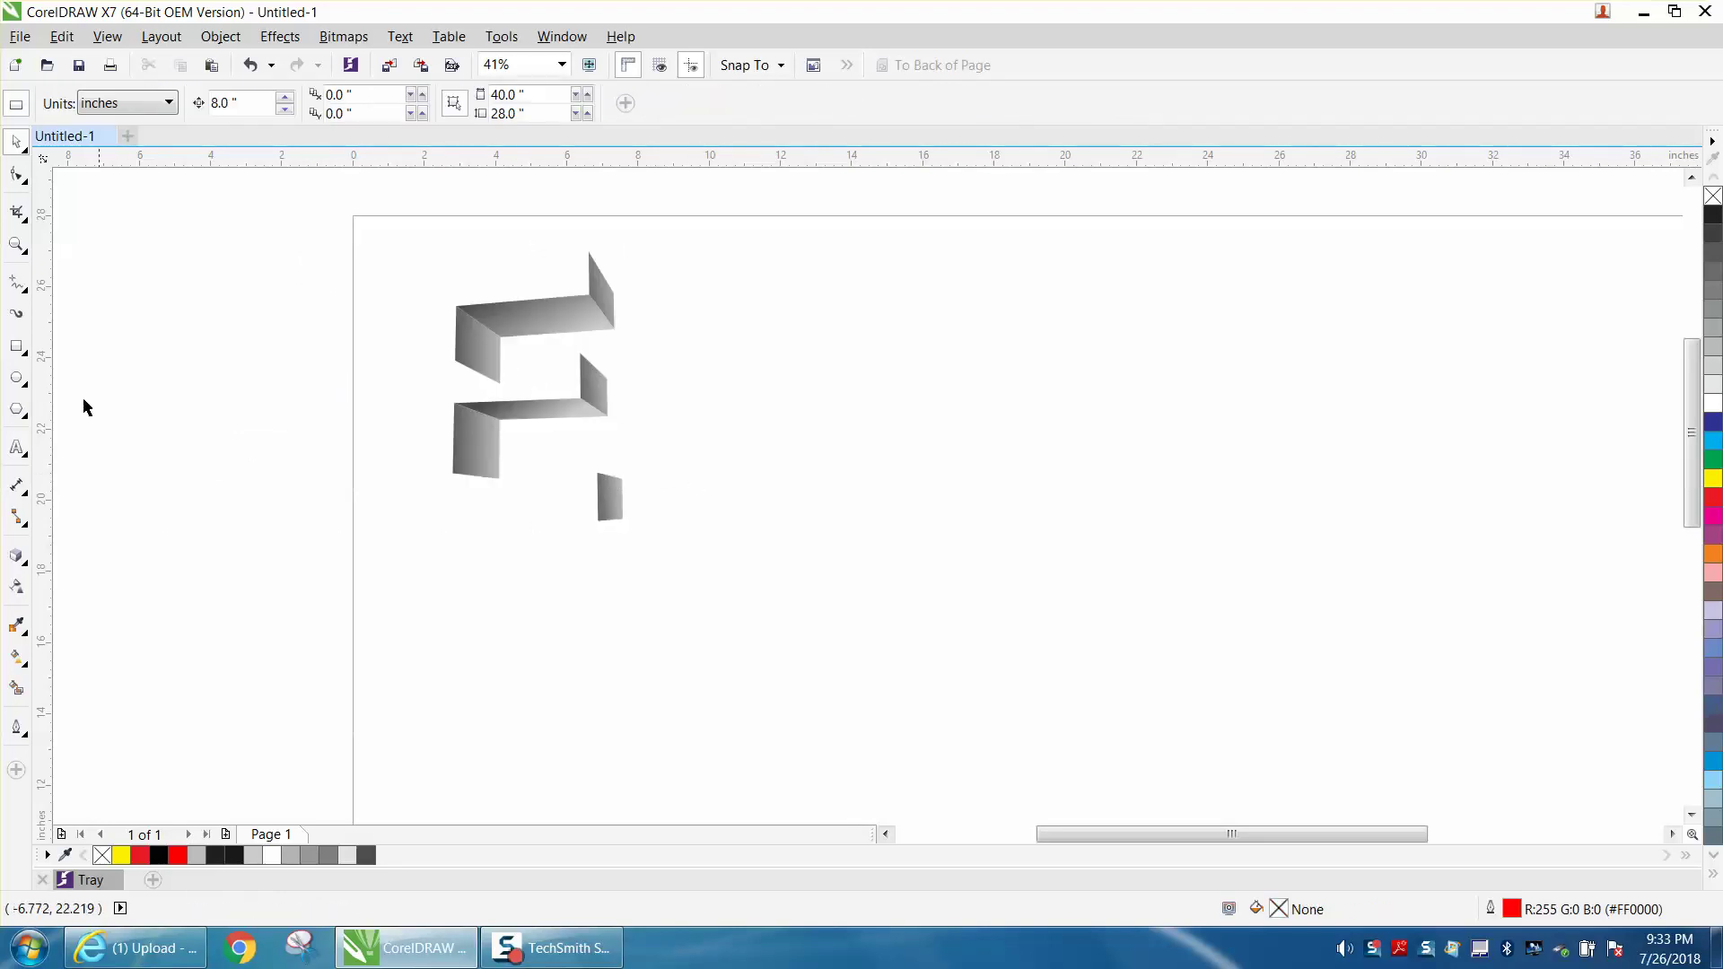
Draw a page-sized rectangle, fill it yellow, and send it to the back.
{"action": "left_click", "coordinate": [16, 347]}
{"action": "left_click_drag", "start_coordinate": [353, 235], "coordinate": [877, 627]}
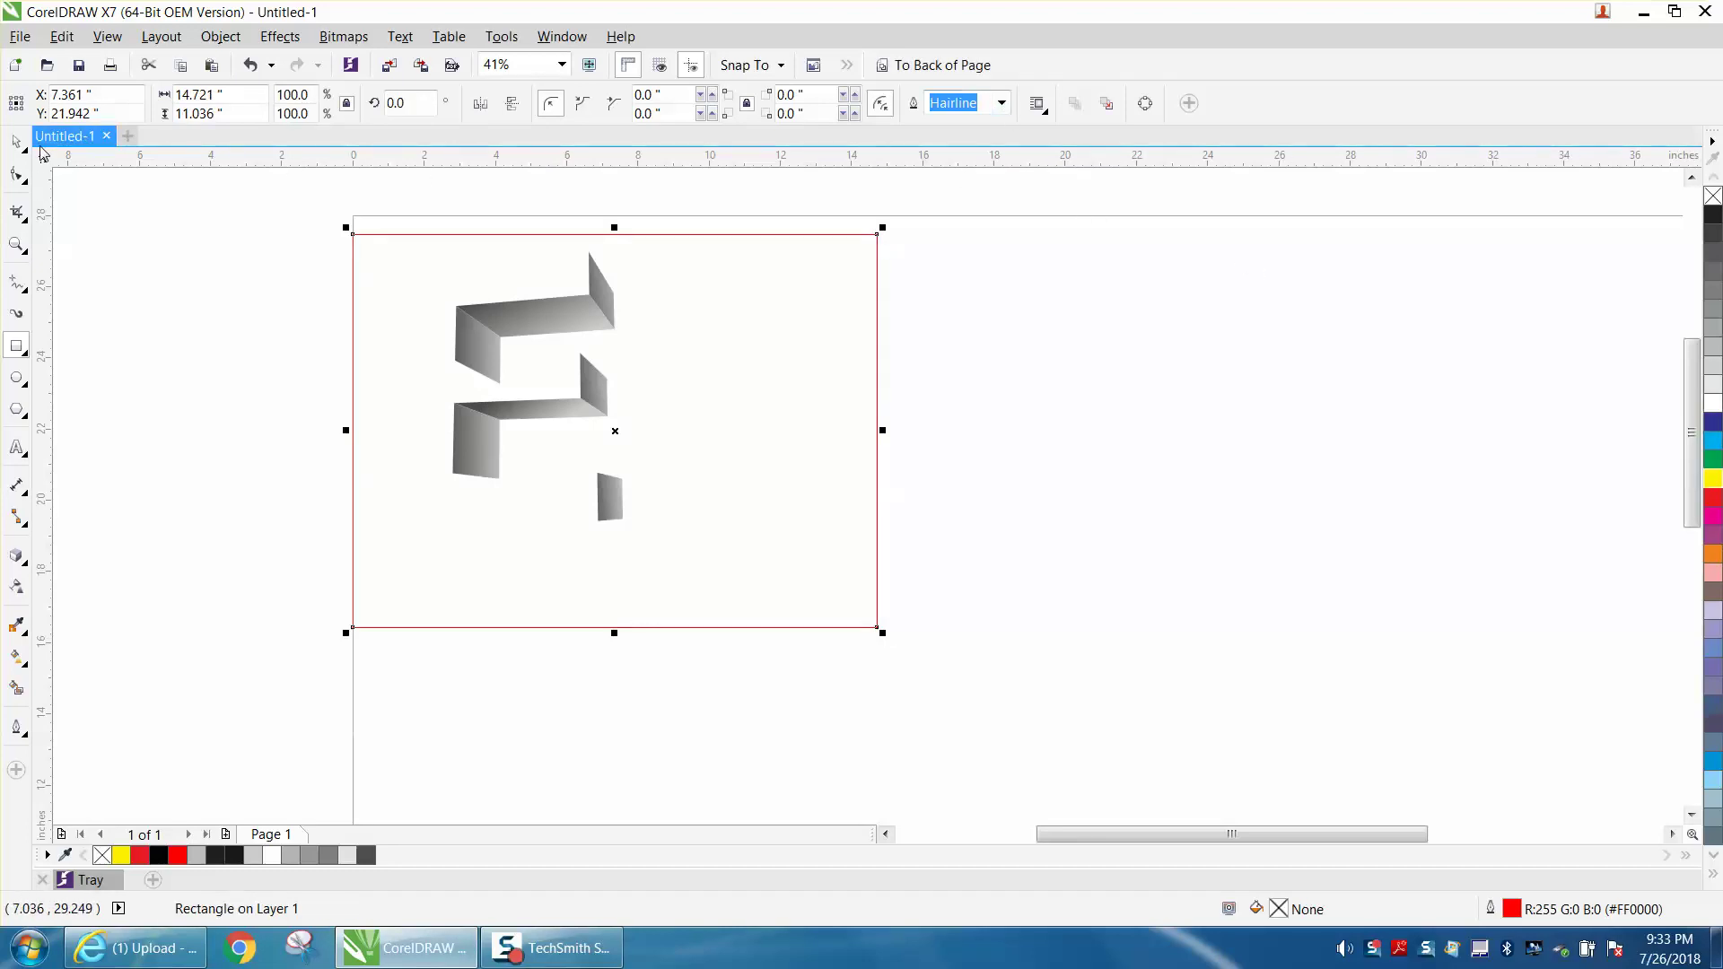
{"action": "left_click", "coordinate": [16, 142]}
{"action": "left_click", "coordinate": [1714, 479]}
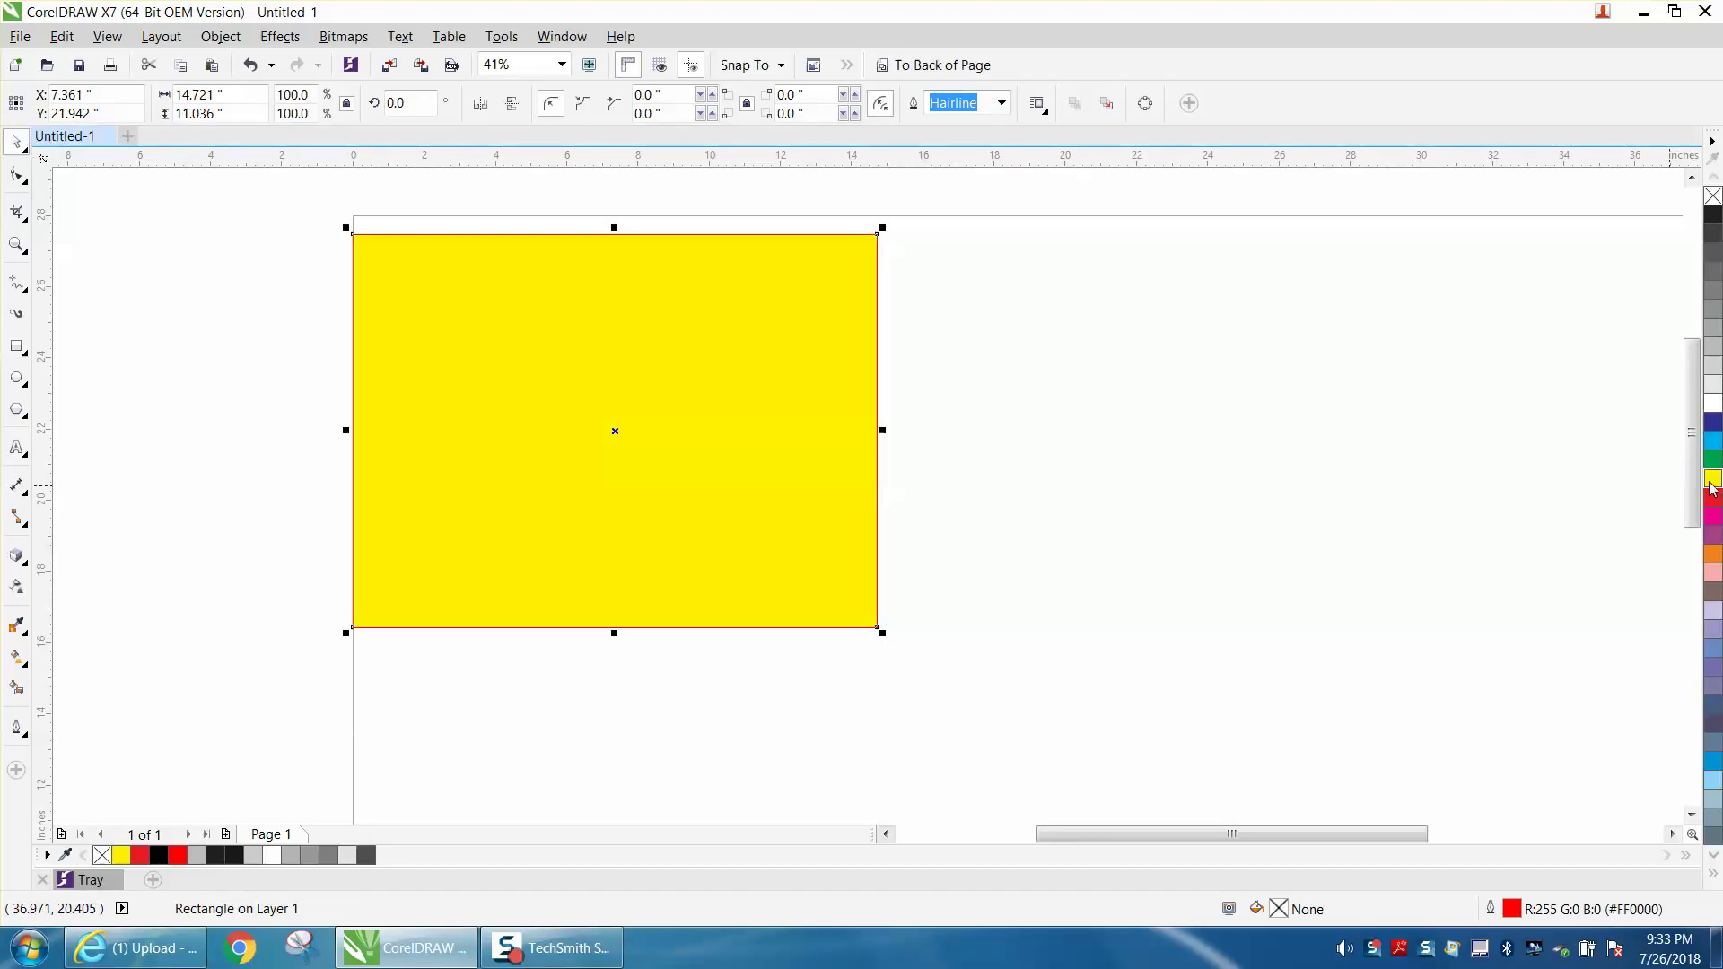
{"action": "left_click", "coordinate": [914, 71]}
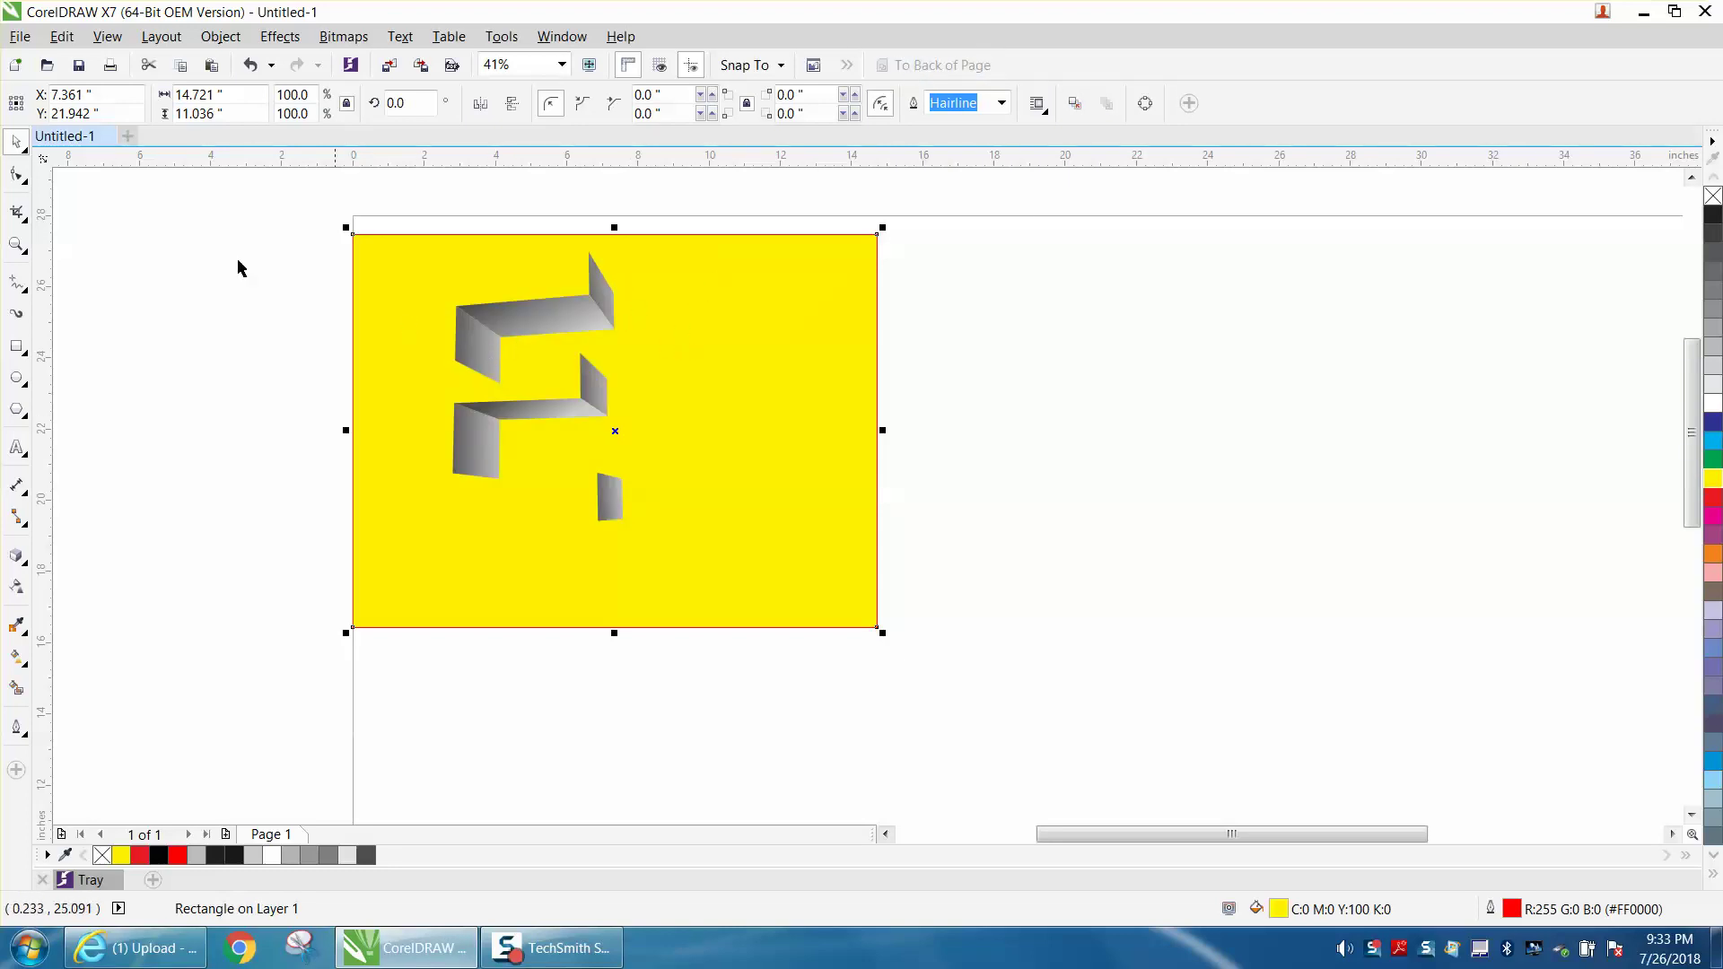
Move the yellow rectangle right of the gray sides and zoom in on the sides.
{"action": "left_click_drag", "start_coordinate": [672, 324], "coordinate": [1135, 423]}
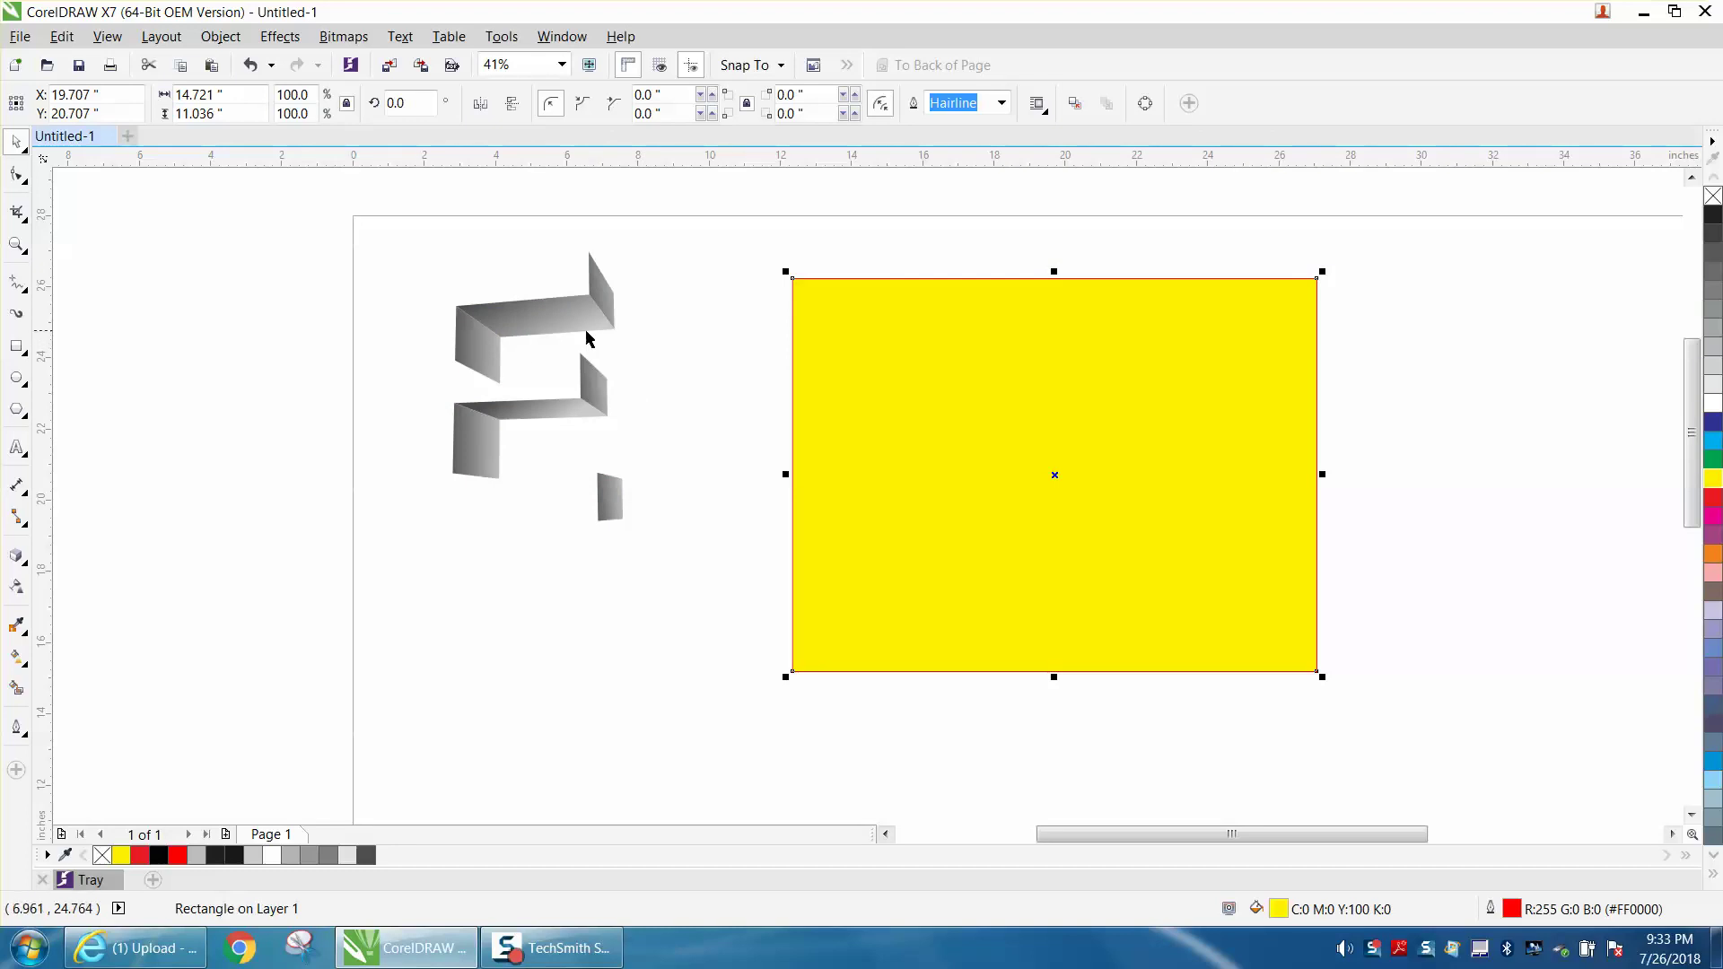
{"action": "left_click", "coordinate": [17, 243]}
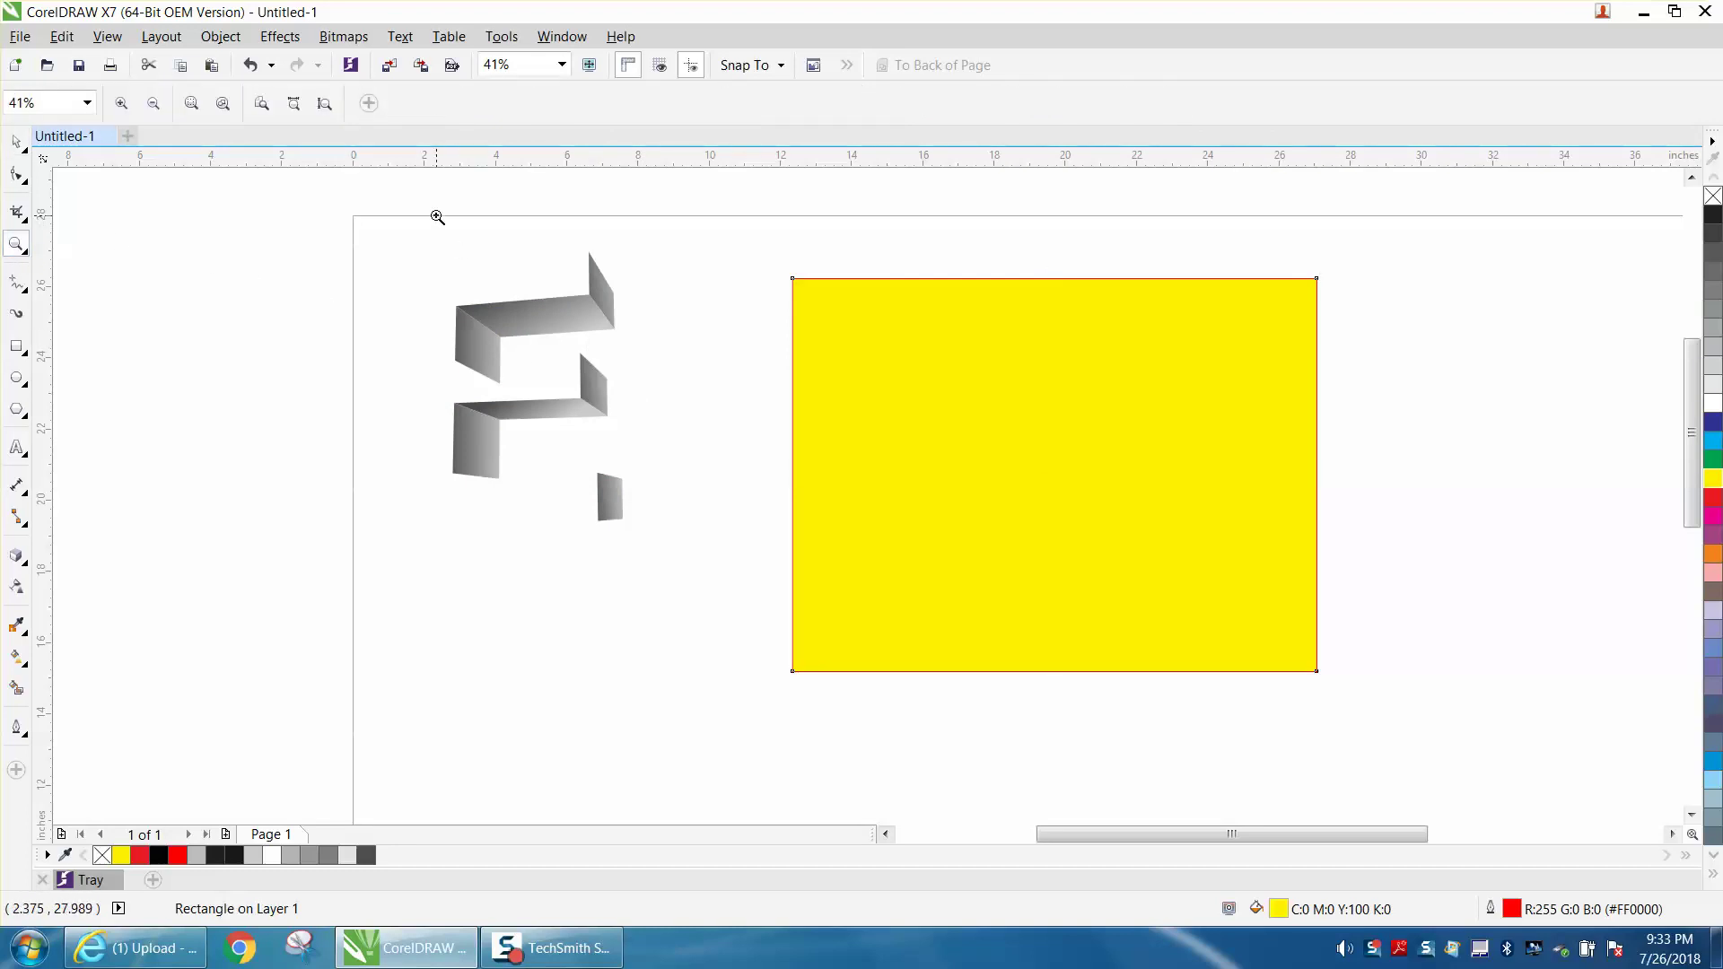
{"action": "left_click_drag", "start_coordinate": [437, 217], "coordinate": [734, 554]}
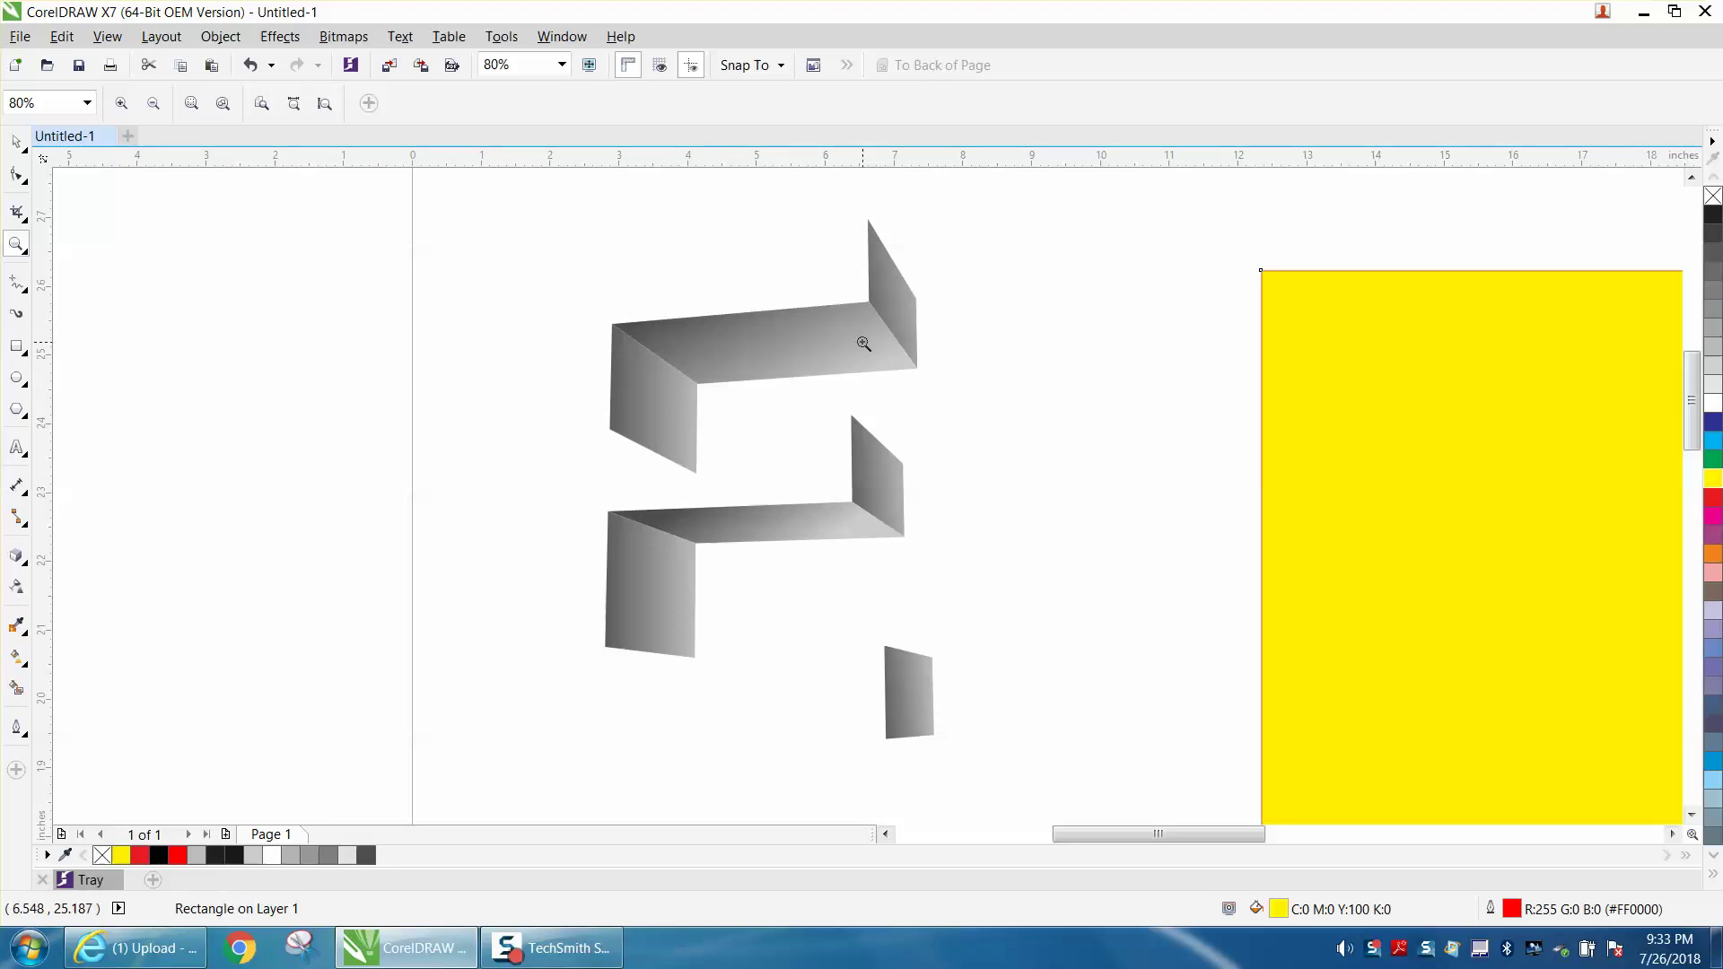
Drag the black E face across onto its gray shaded sides to check the fit.
{"action": "scroll", "coordinate": [763, 339], "scroll_direction": "down", "scroll_amount": 2}
{"action": "key", "text": "space"}
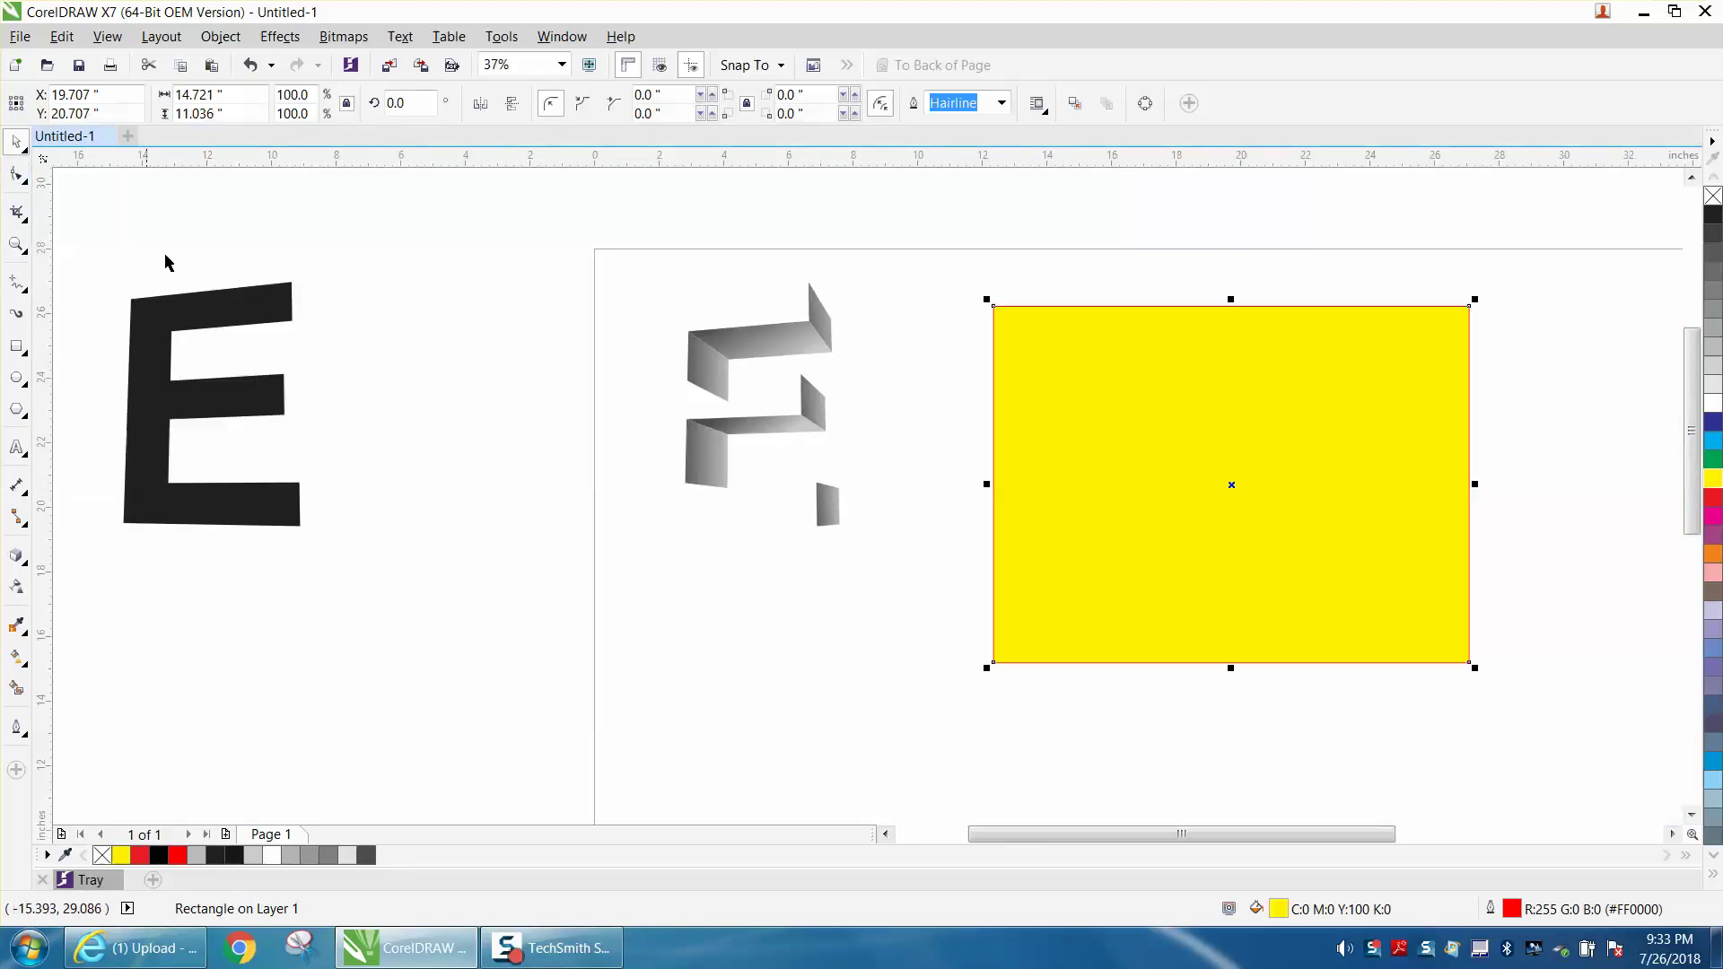
{"action": "left_click_drag", "start_coordinate": [249, 312], "coordinate": [770, 313]}
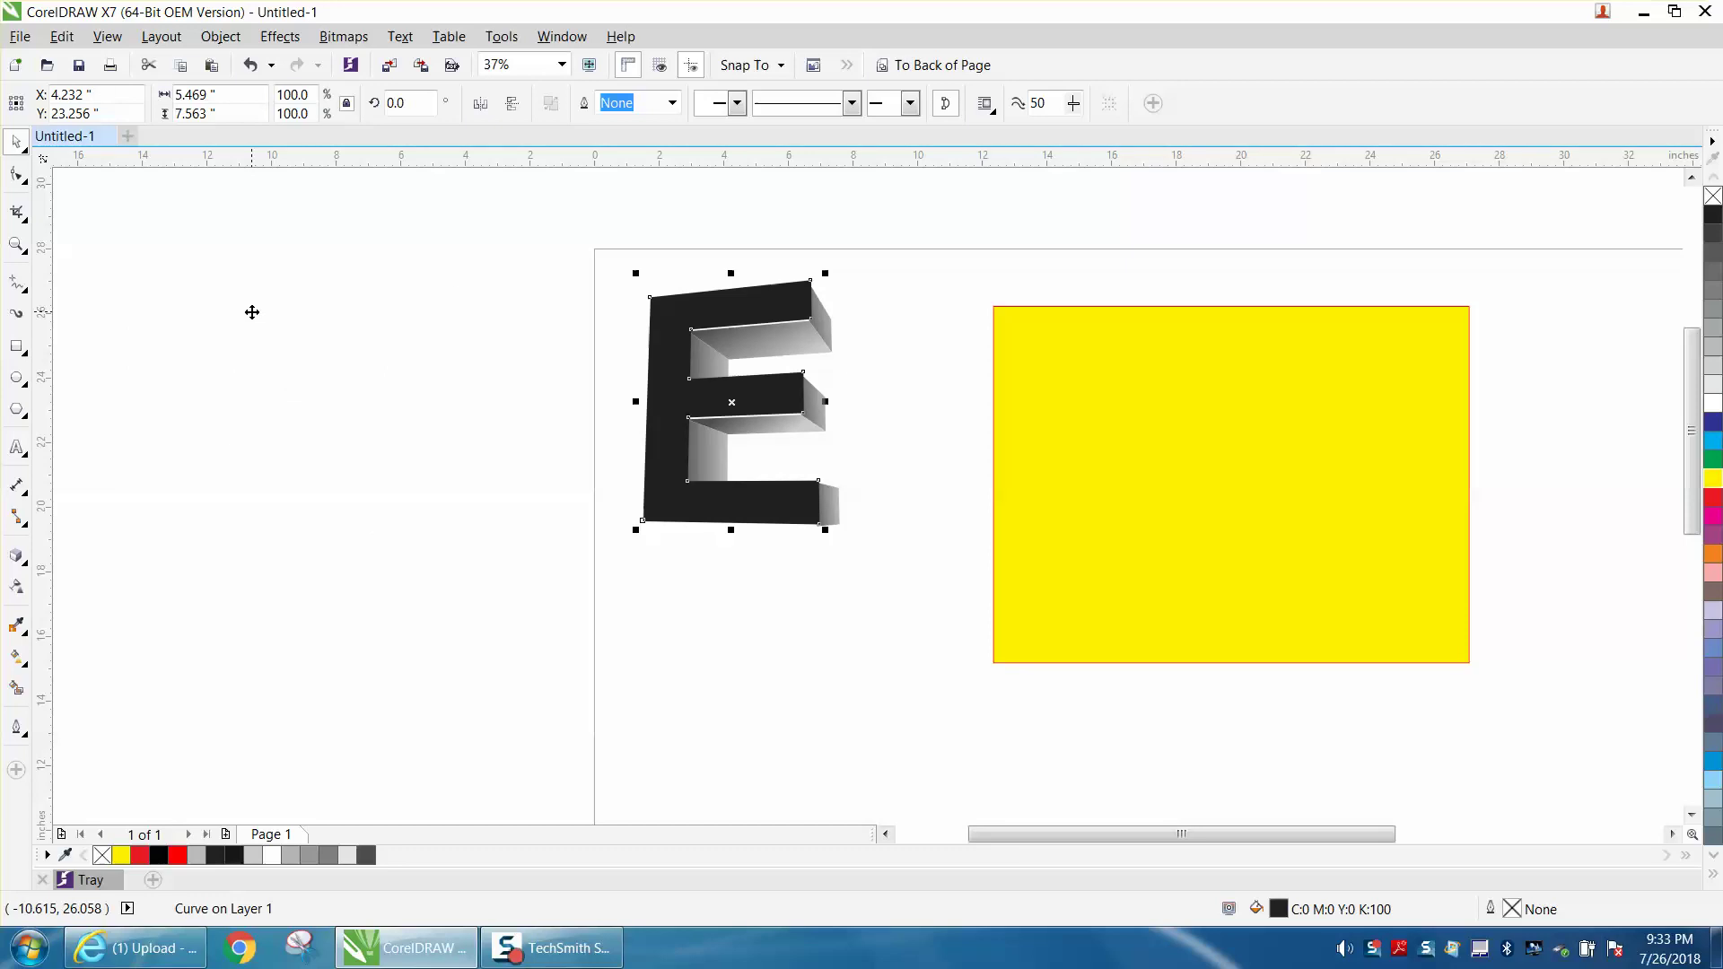
{"action": "left_click", "coordinate": [519, 374]}
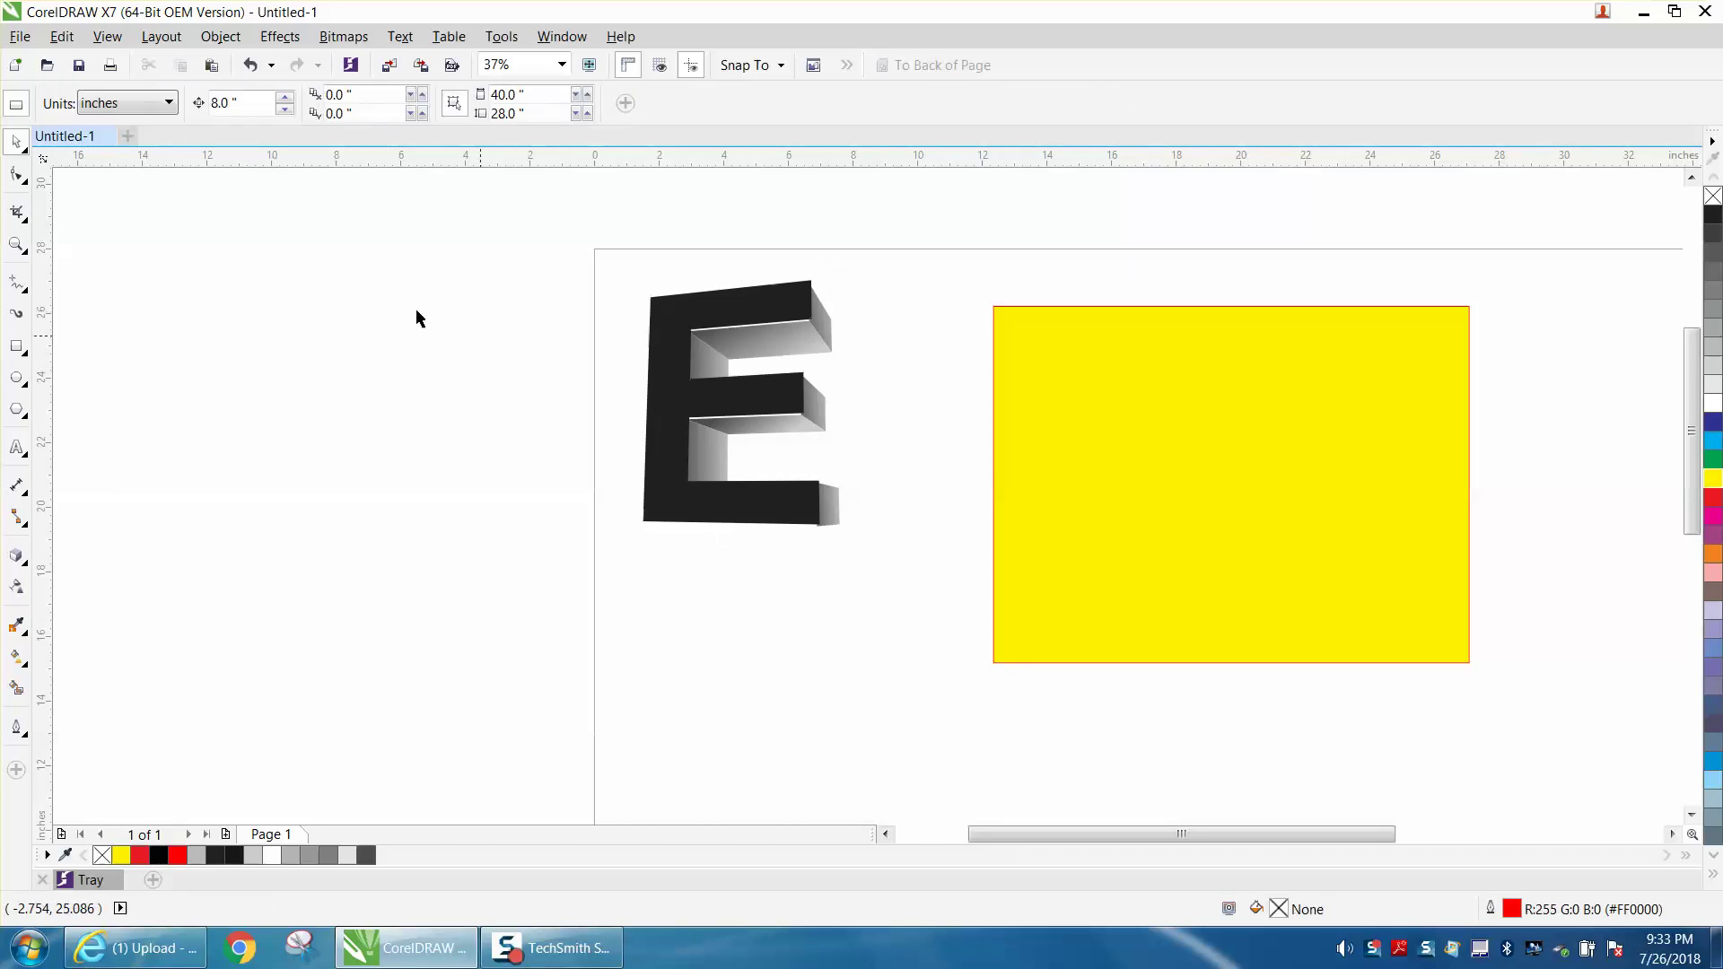
Undo the E moves and the rectangle's move, send-to-back and yellow fill.
{"action": "left_click", "coordinate": [251, 67]}
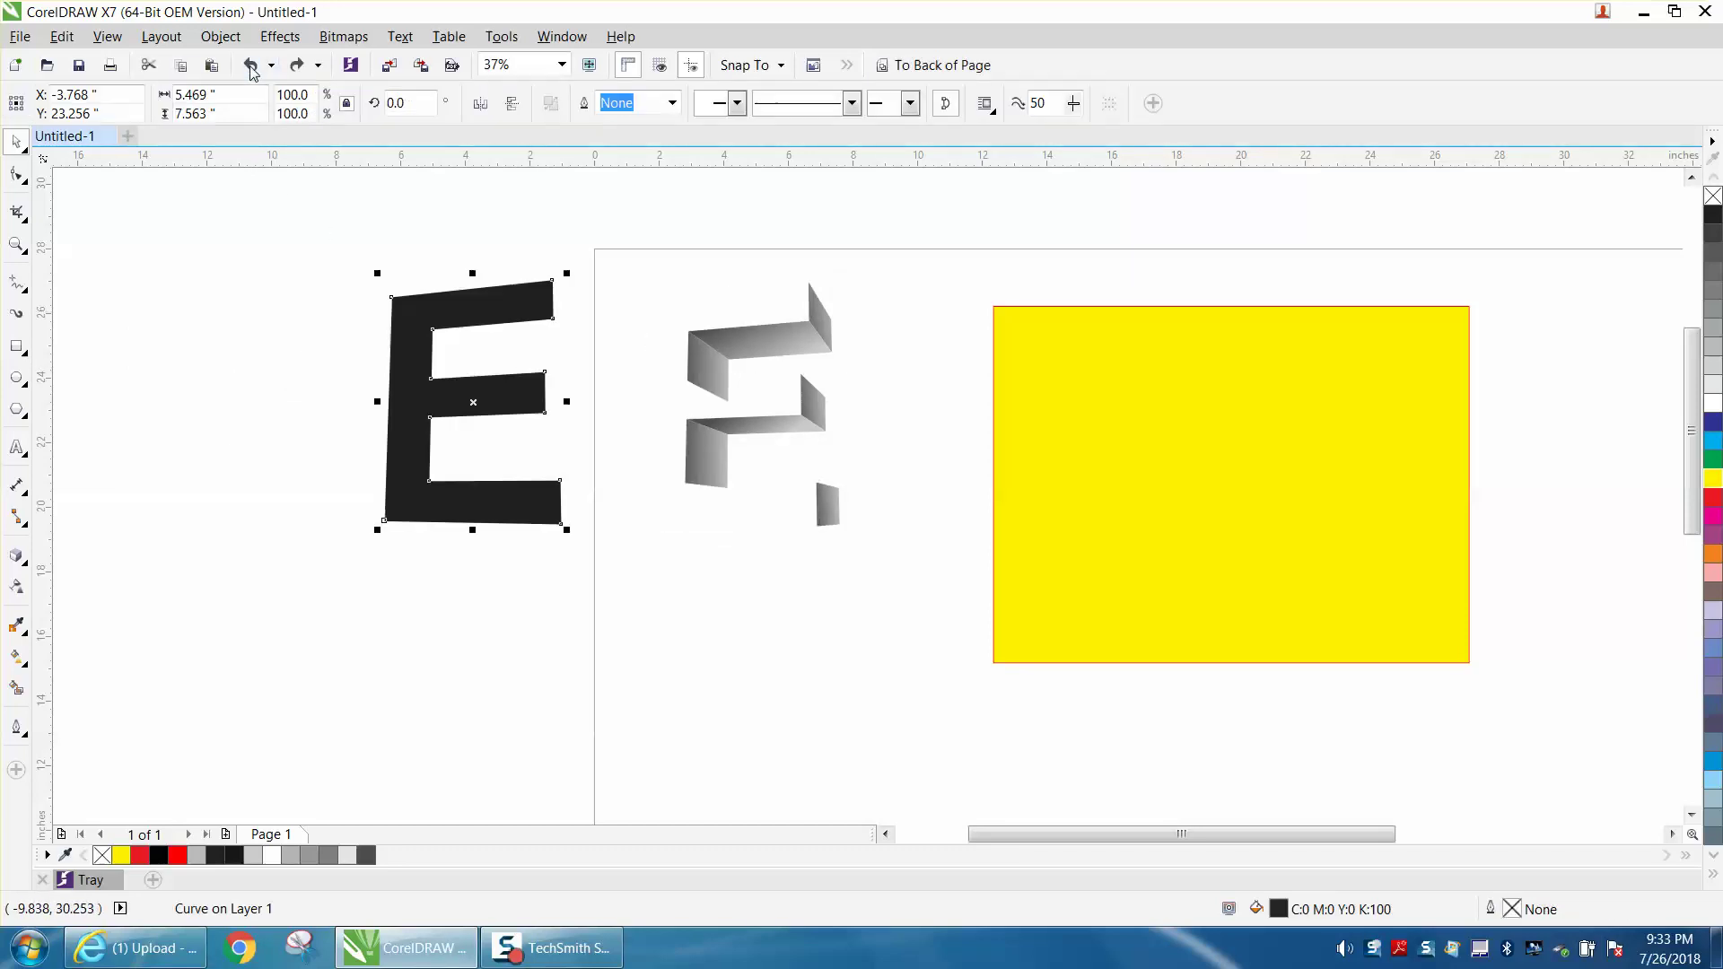
{"action": "left_click", "coordinate": [251, 66]}
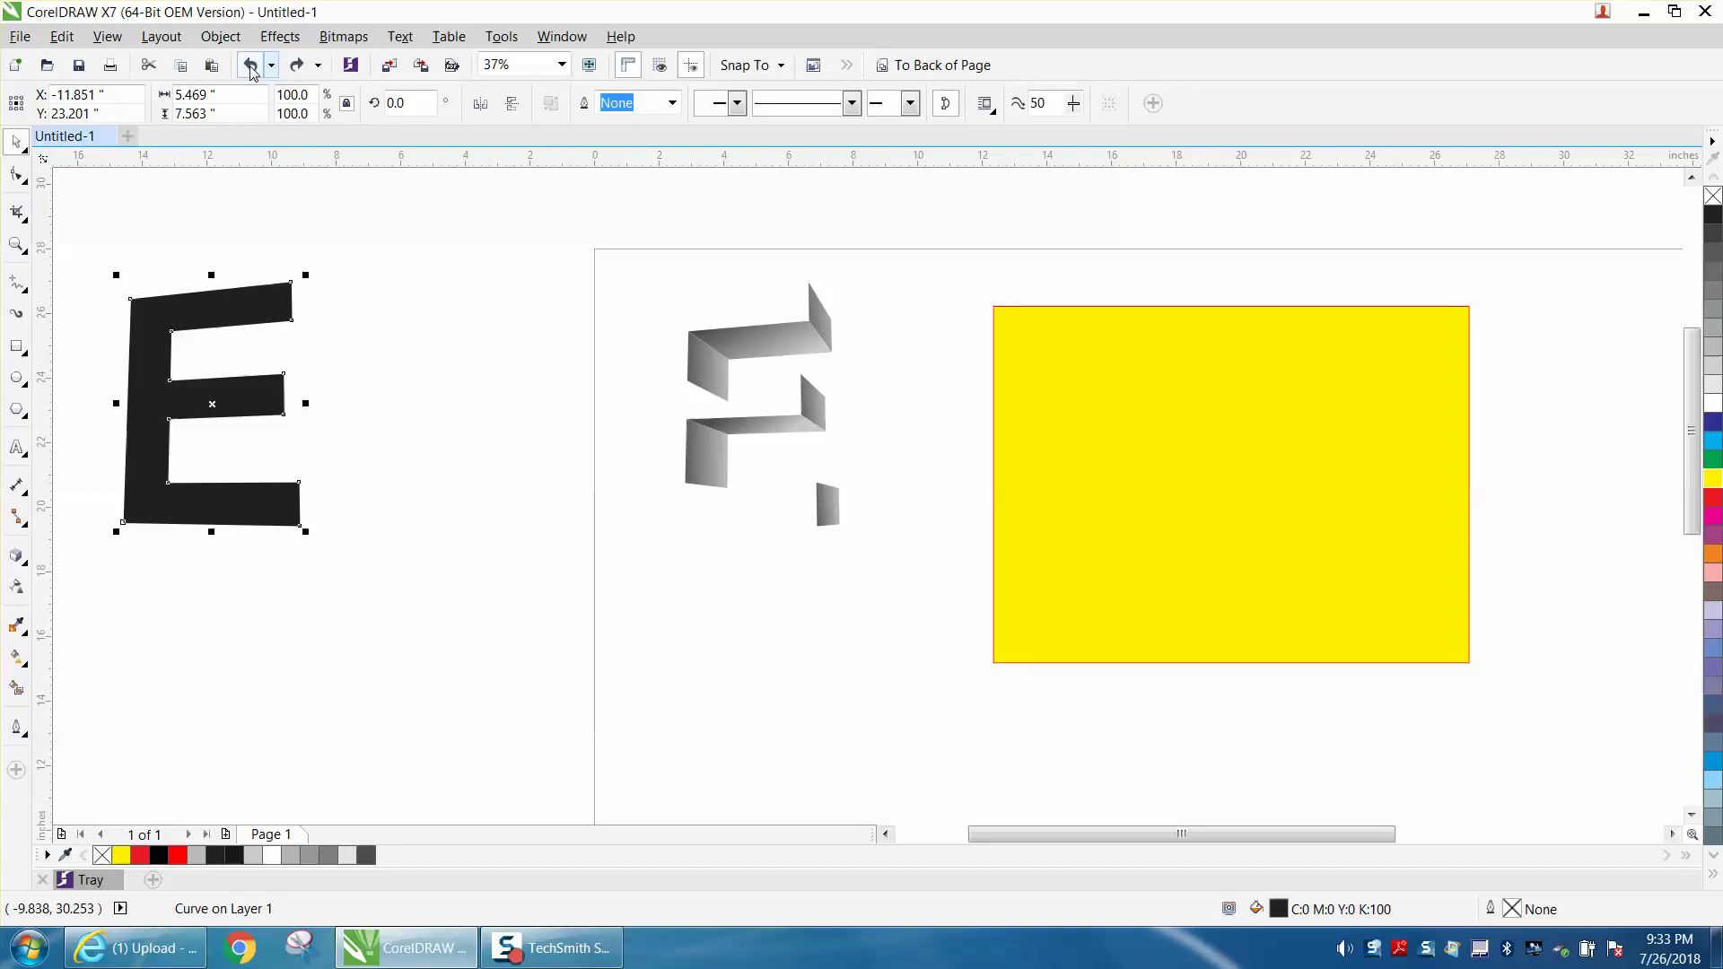
{"action": "left_click", "coordinate": [252, 66]}
{"action": "left_click", "coordinate": [251, 66]}
{"action": "left_click", "coordinate": [252, 66]}
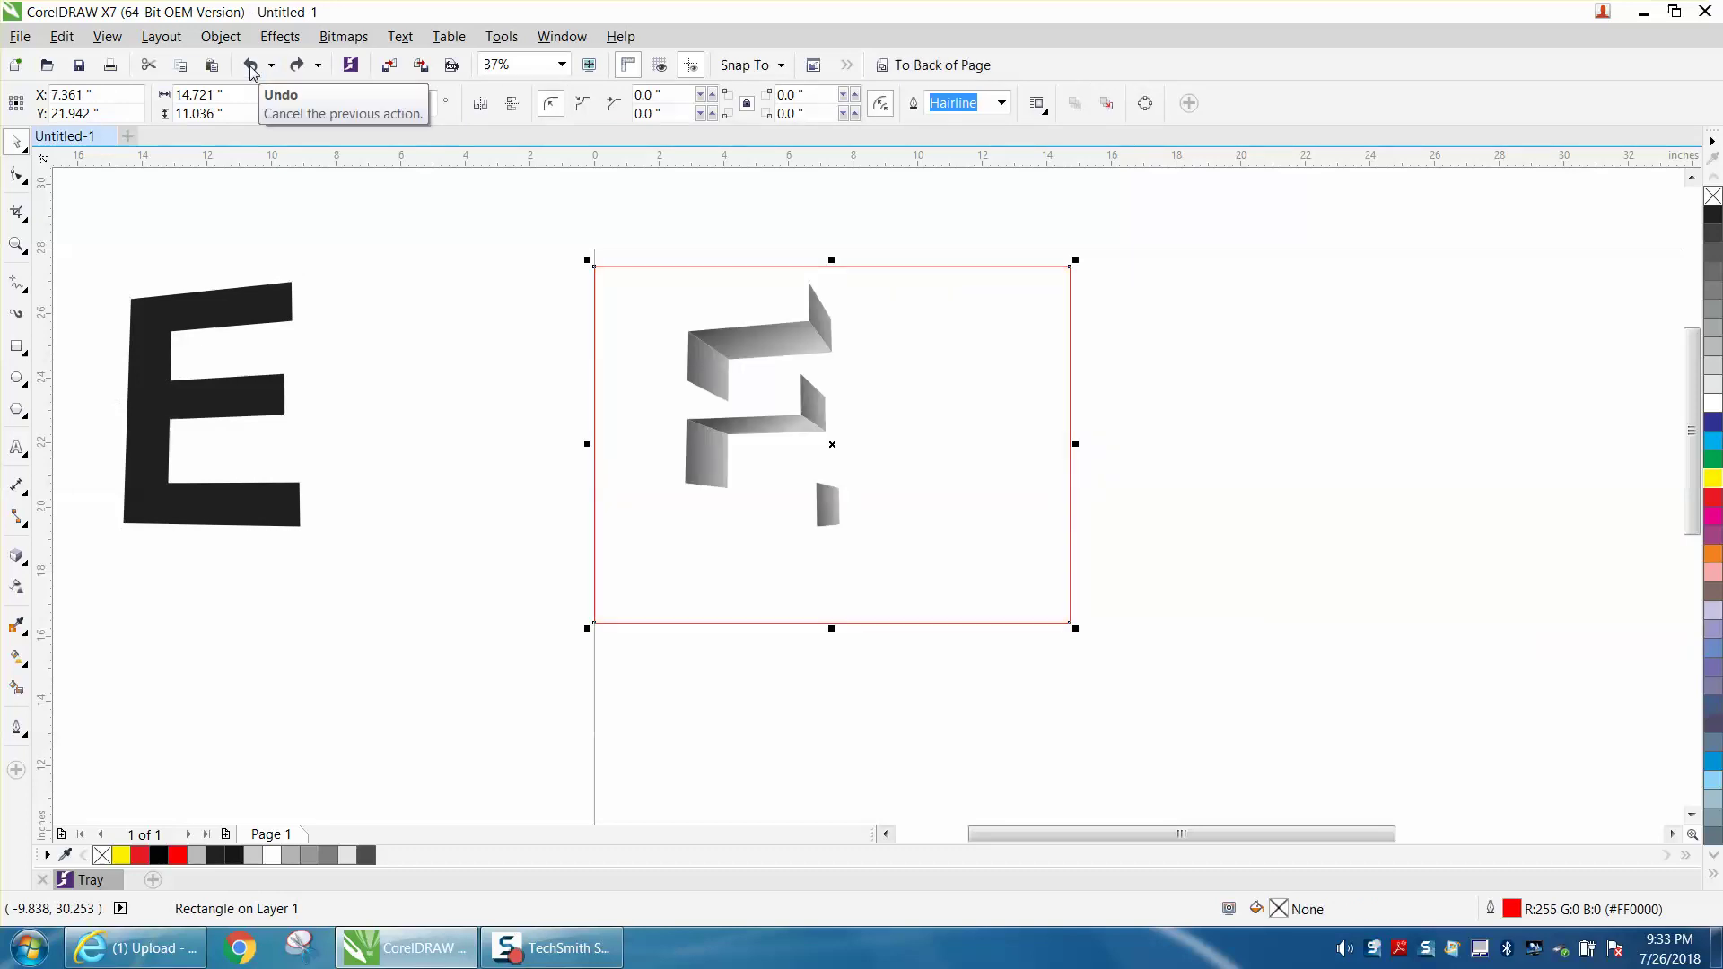
Nudge the black E face right onto its sides and delete the page-sized rectangle.
{"action": "left_click", "coordinate": [230, 327]}
{"action": "left_click", "coordinate": [230, 325]}
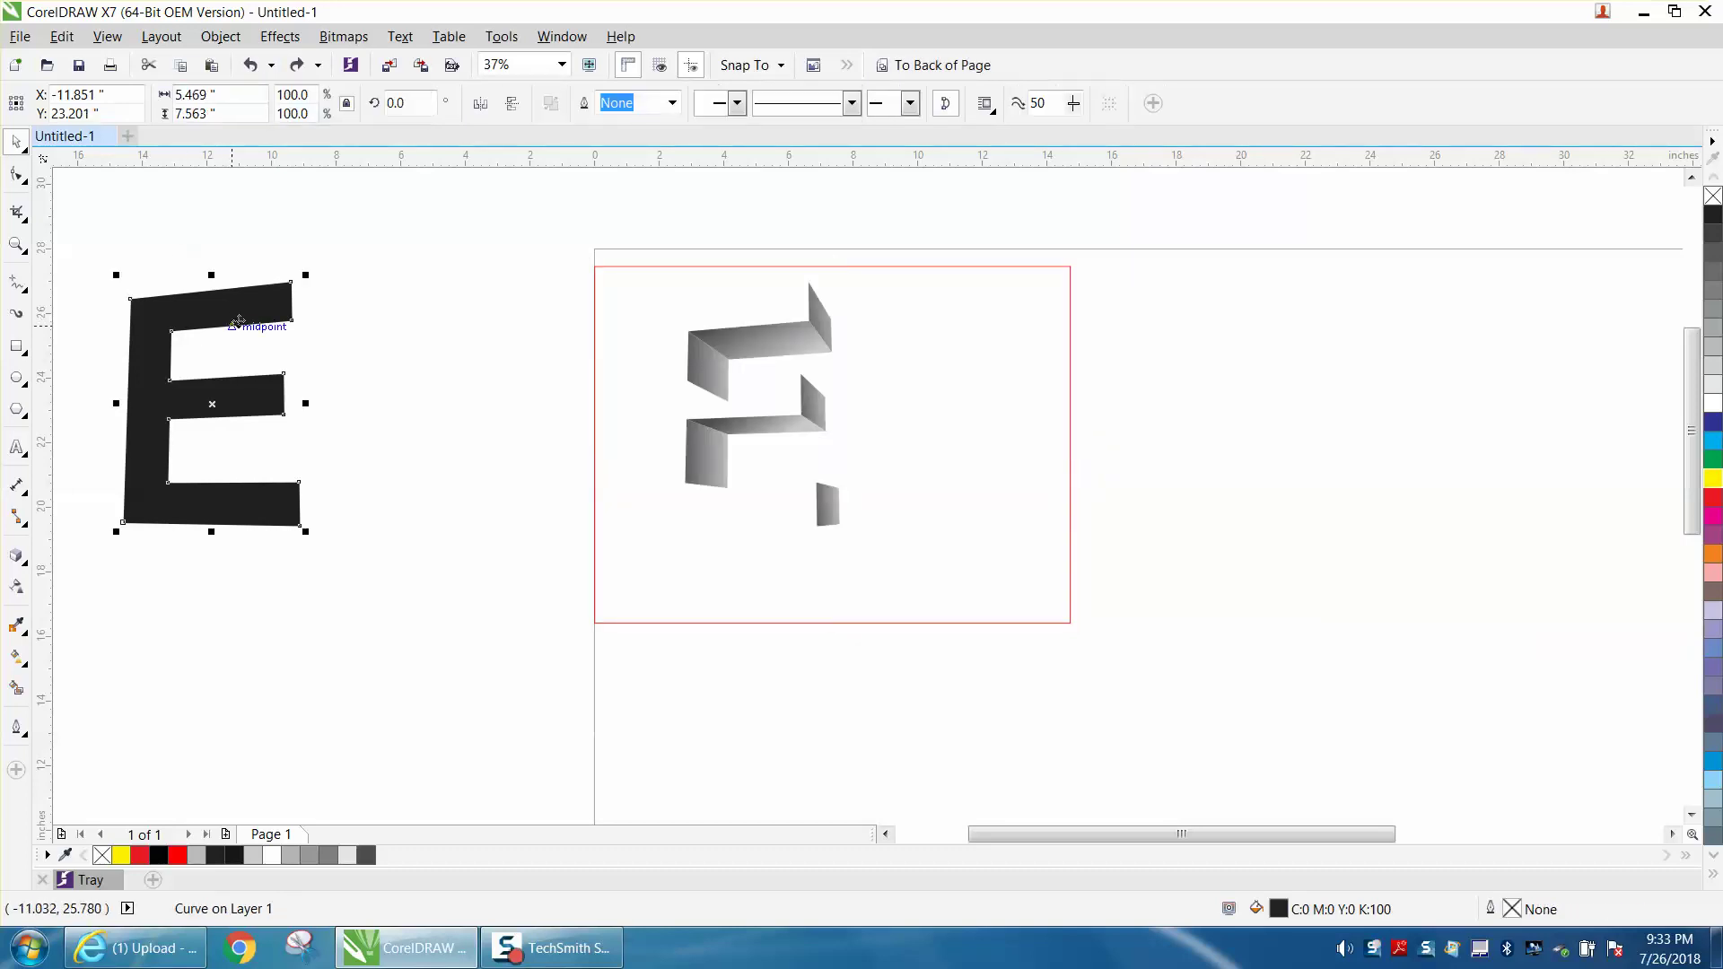
{"action": "key", "text": "ctrl+r"}
{"action": "key", "text": "ctrl+r"}
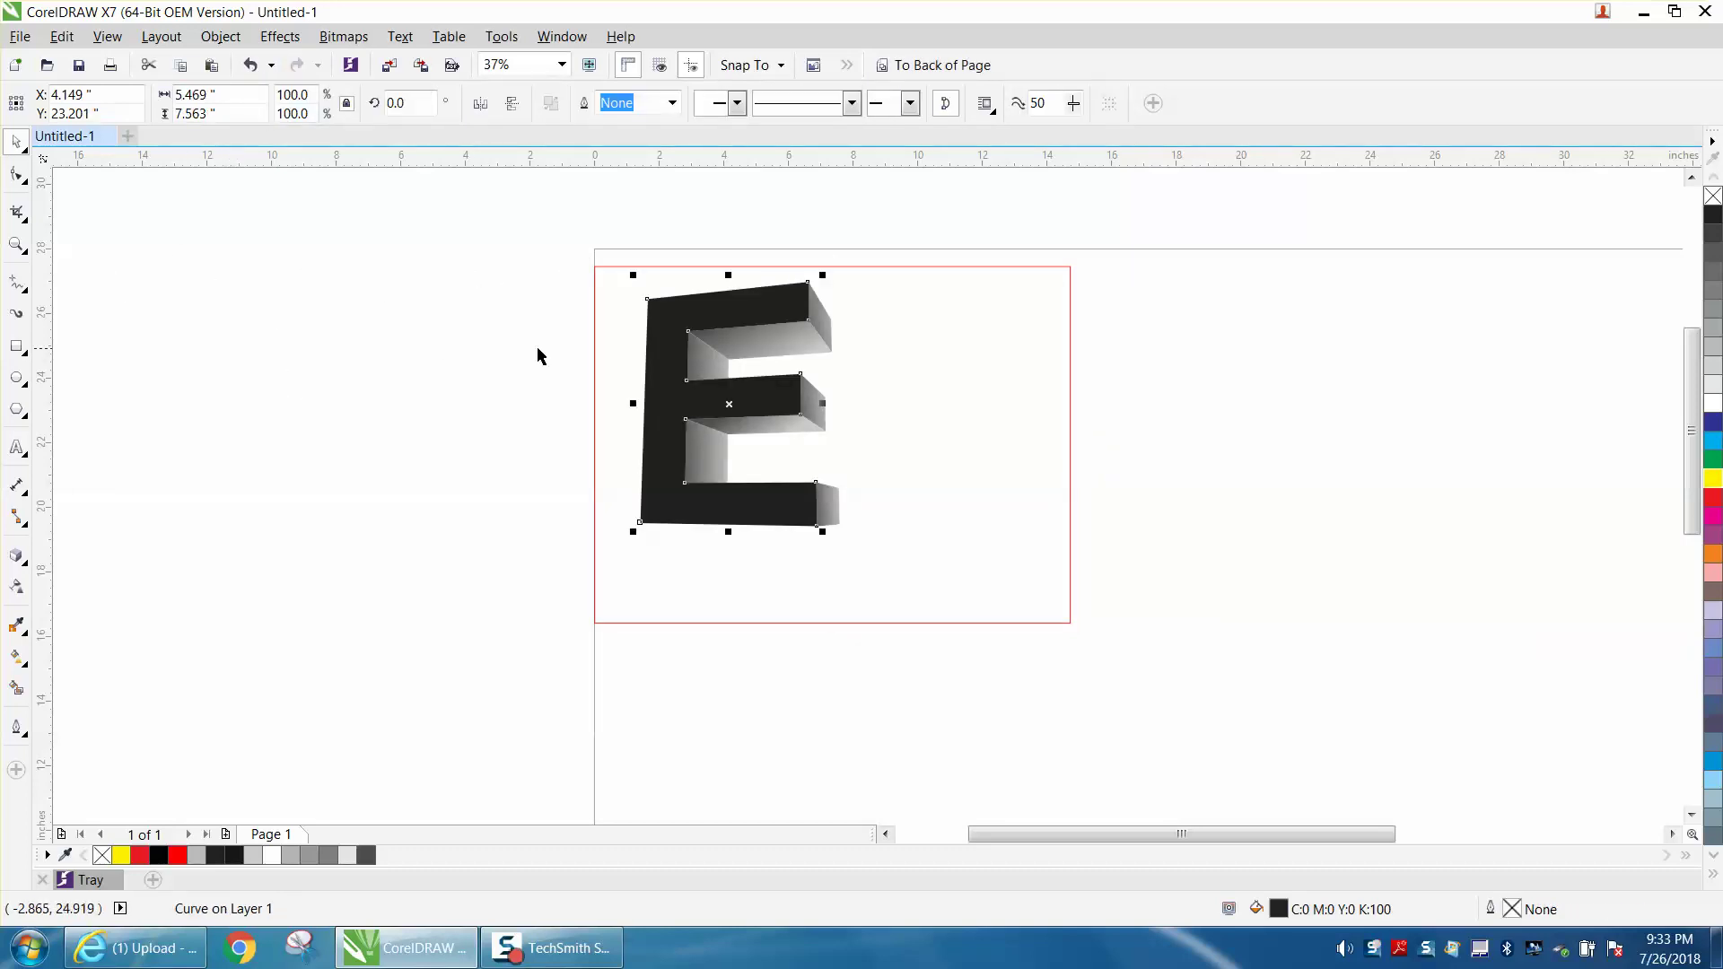
{"action": "left_click", "coordinate": [896, 267]}
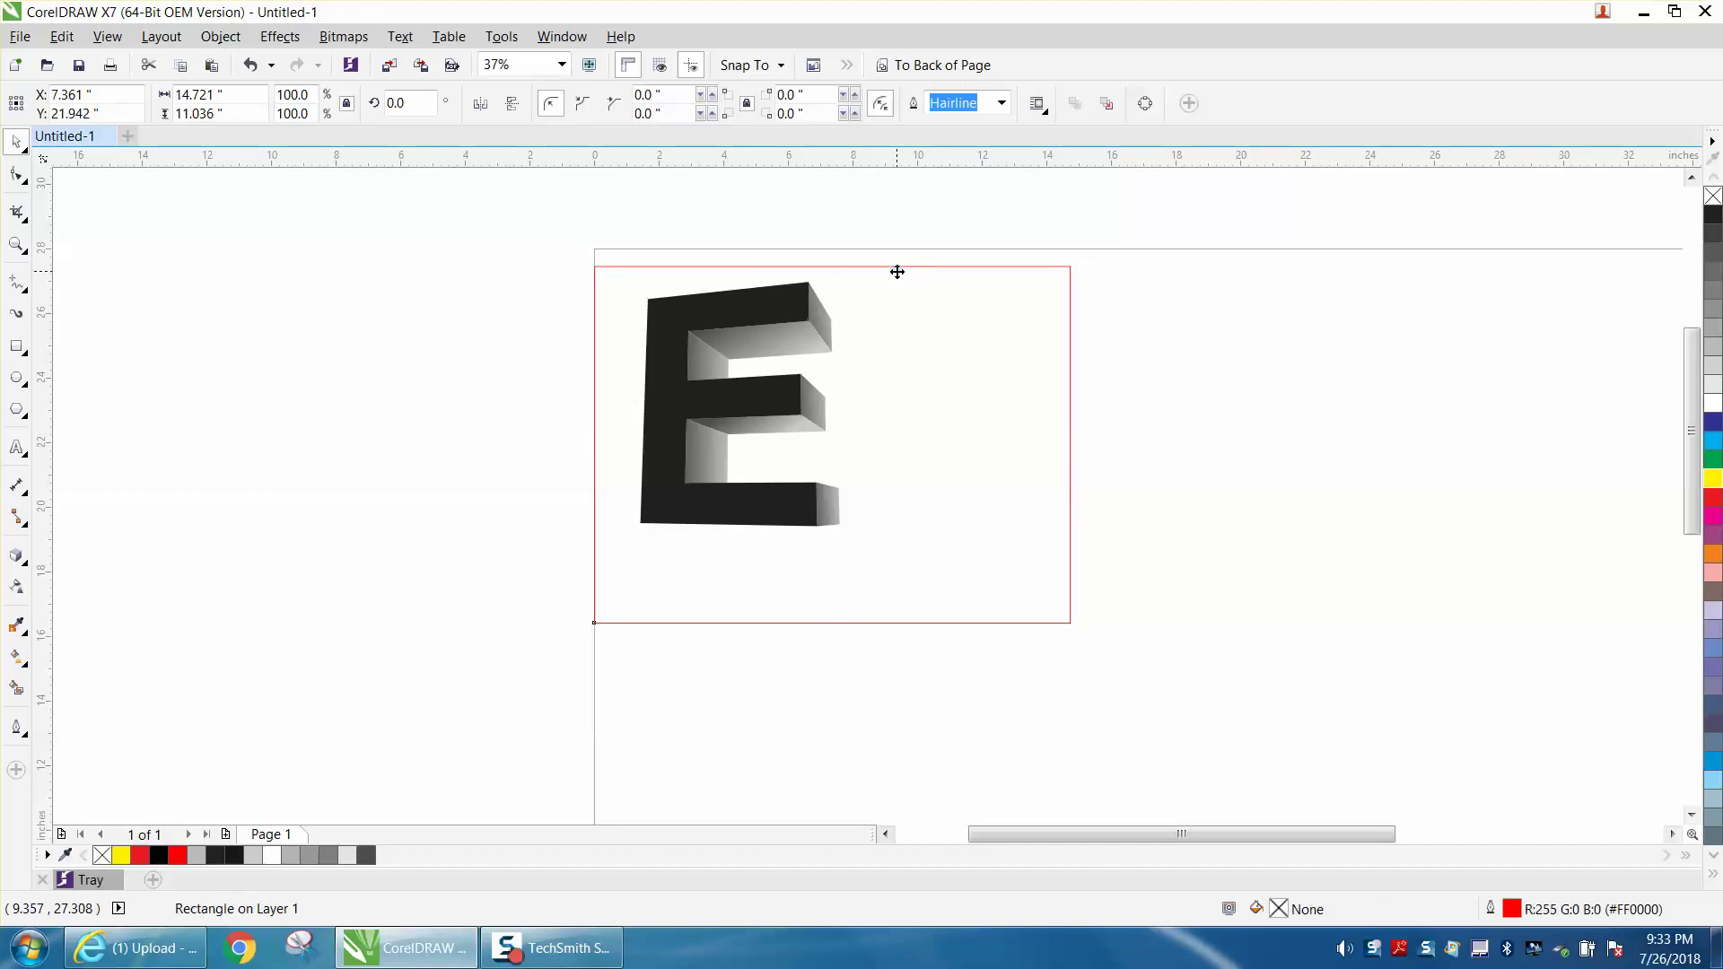
{"action": "key", "text": "Delete"}
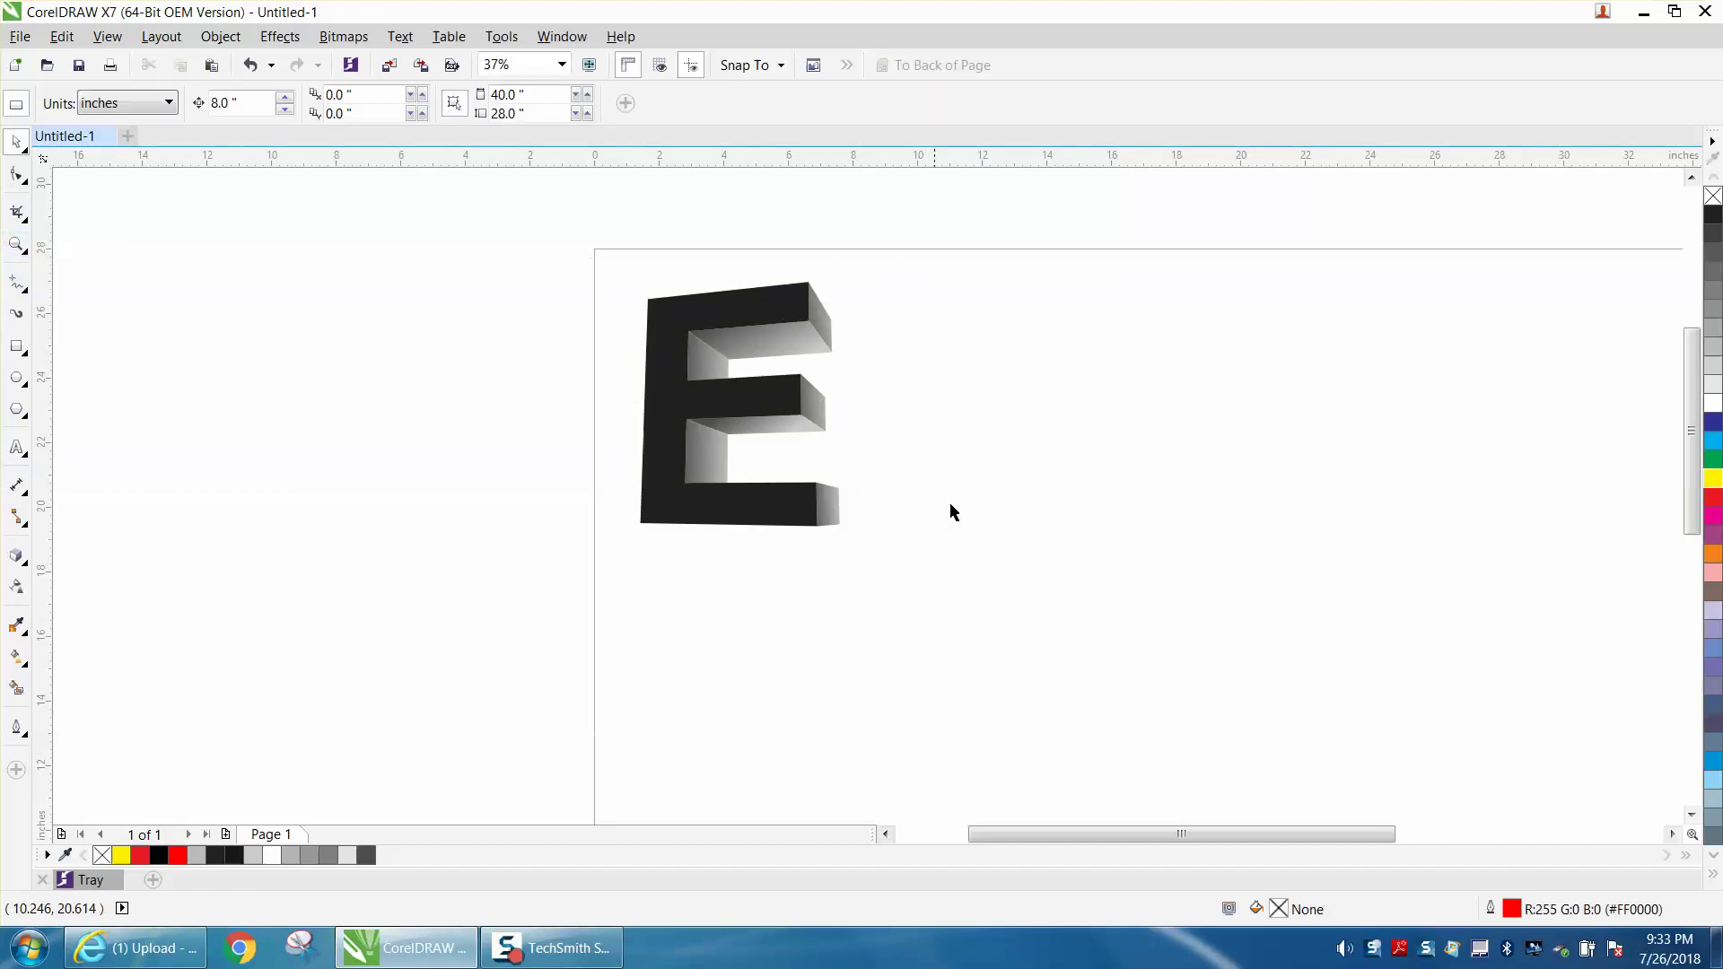
Zoom in with a marquee around the reassembled E, black face on gray sides.
{"action": "left_click", "coordinate": [20, 248]}
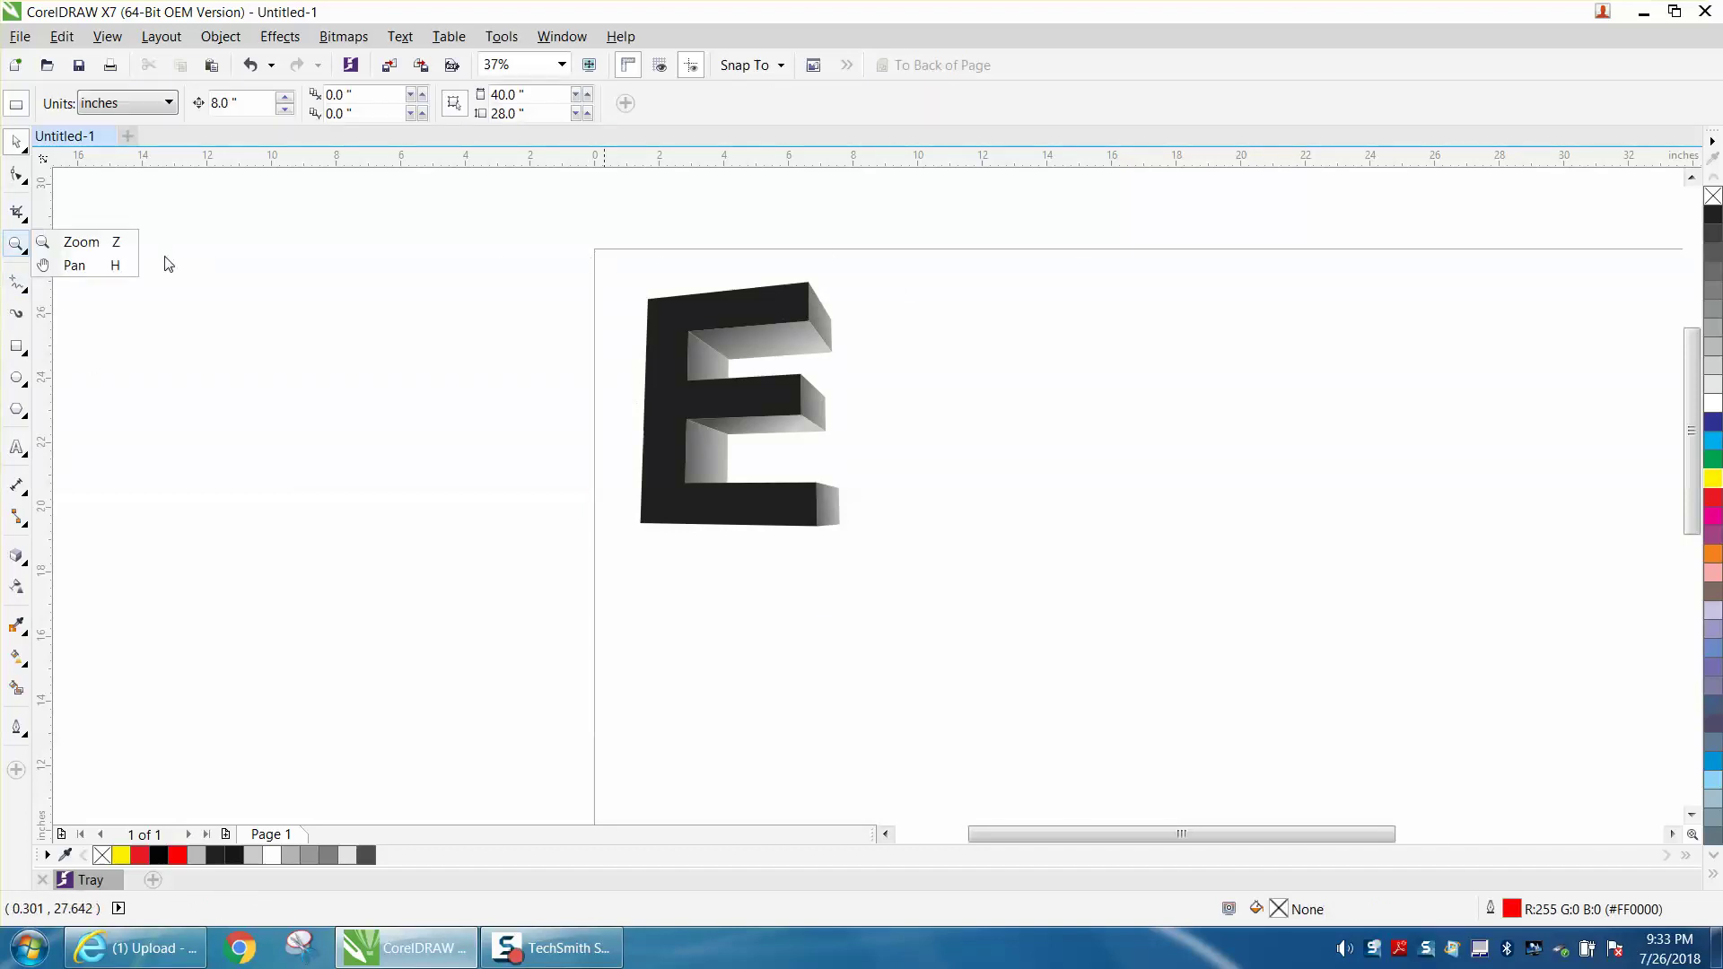
{"action": "left_click", "coordinate": [114, 244]}
{"action": "left_click_drag", "start_coordinate": [575, 266], "coordinate": [1020, 587]}
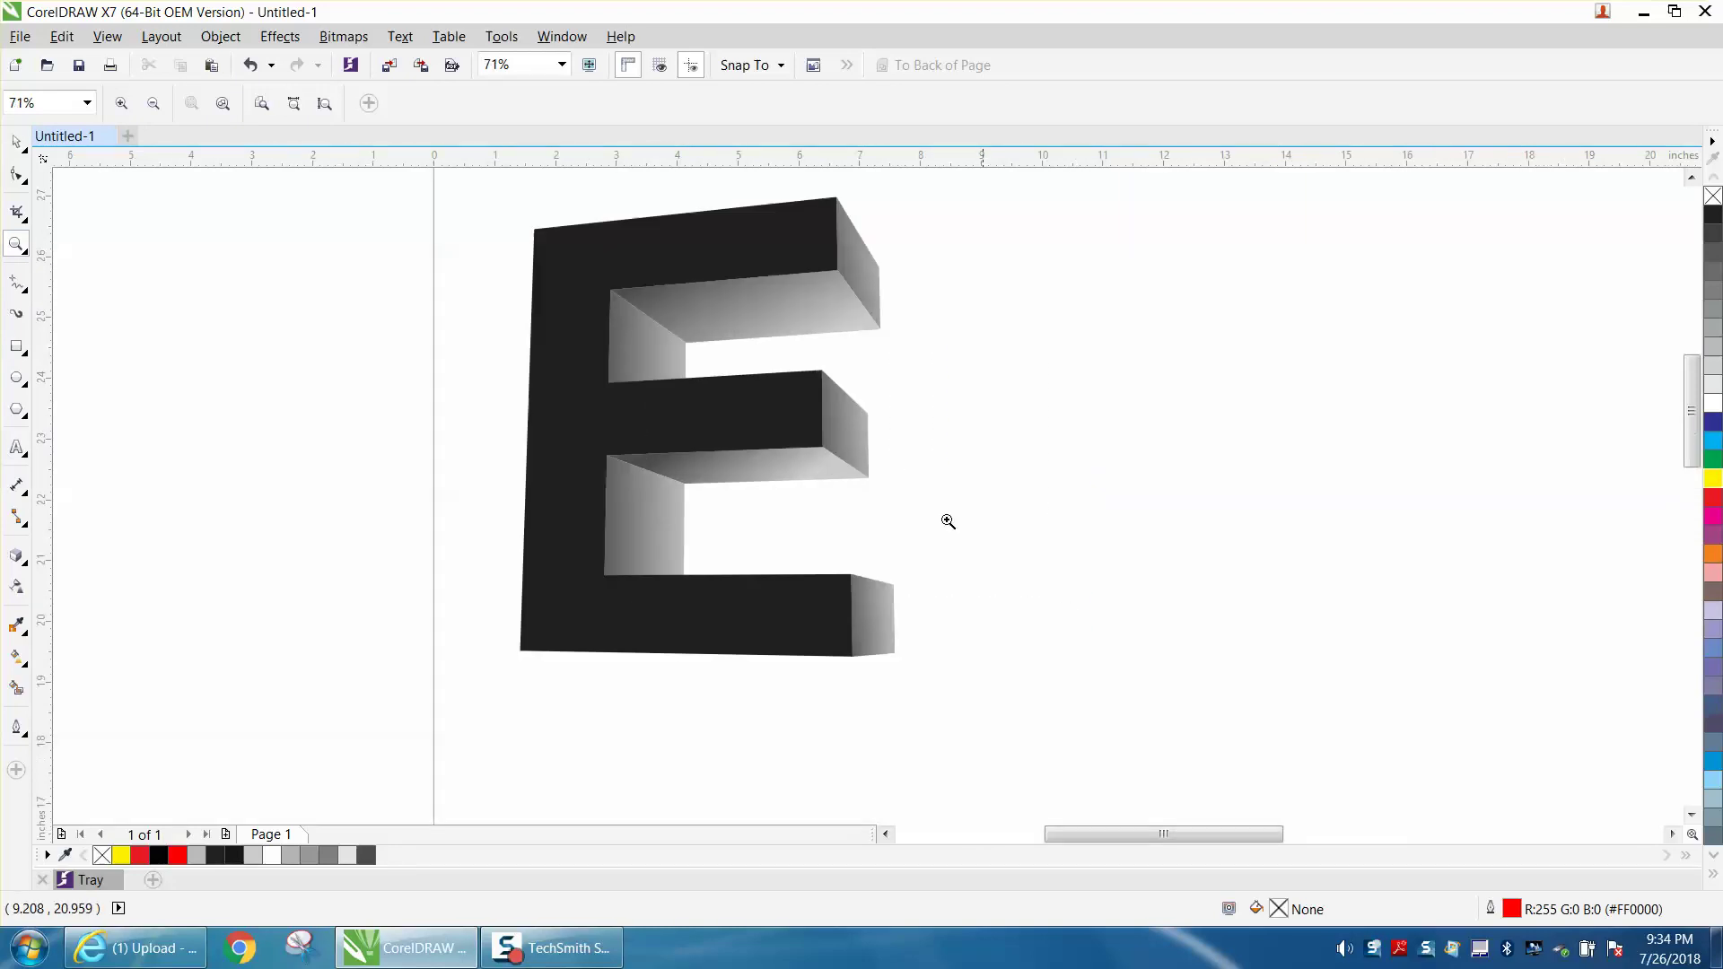